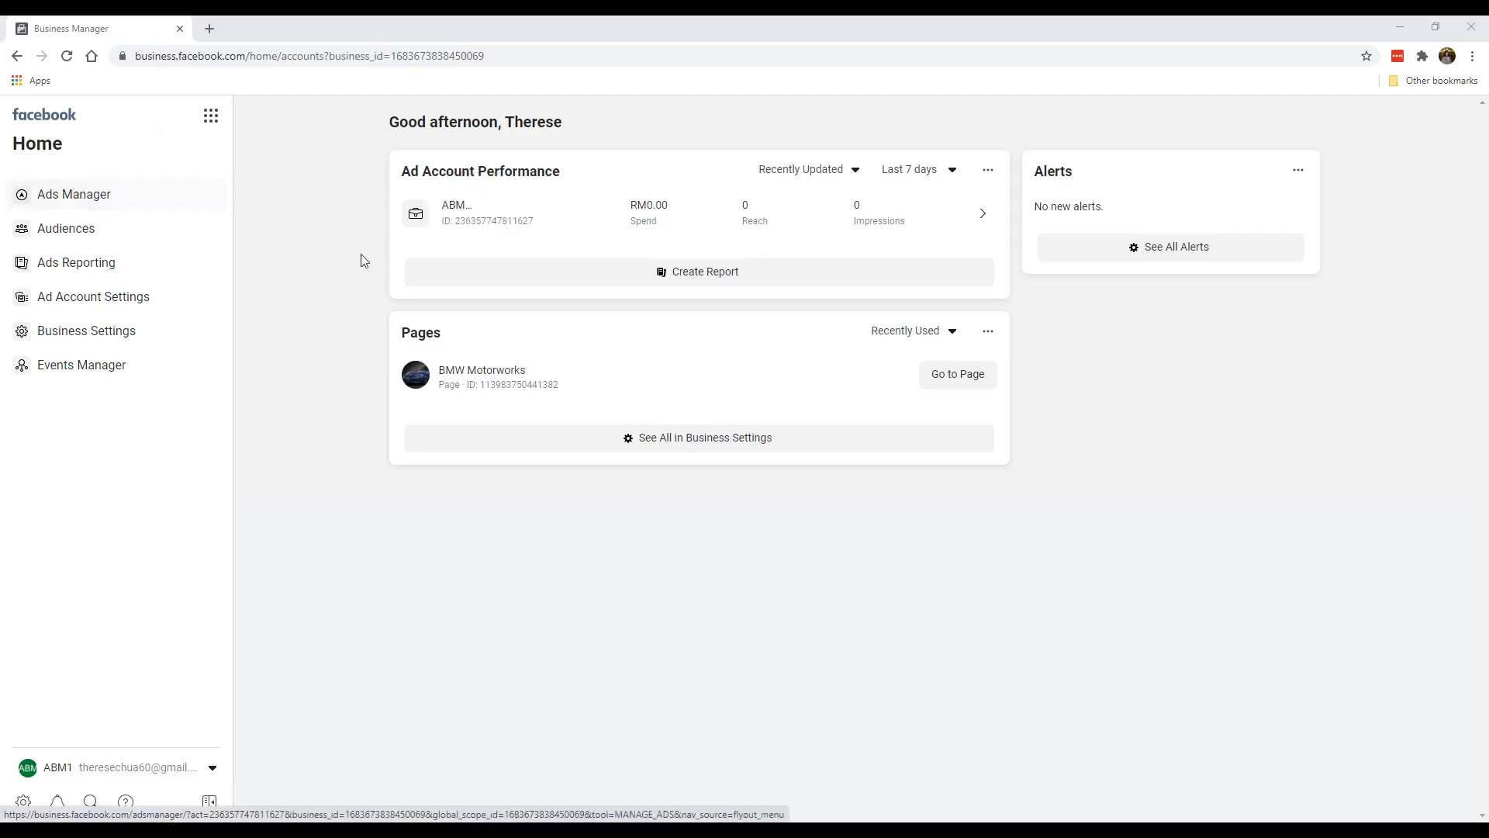
Open the ABM1 ad account in Ads Manager and bring up the column customization for the campaigns table.
{"action": "left_click", "coordinate": [450, 217]}
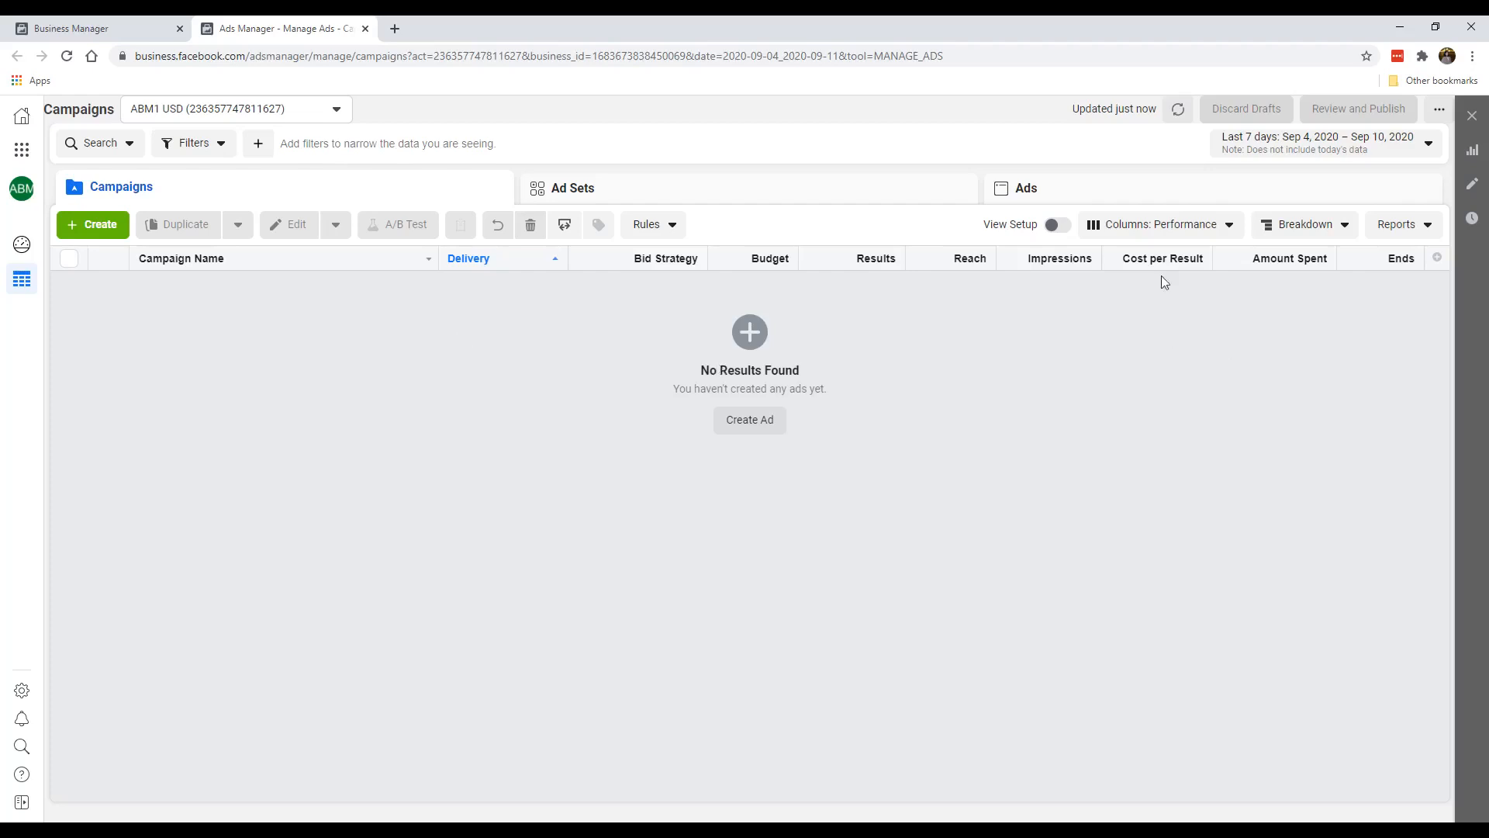
{"action": "left_click", "coordinate": [1157, 235]}
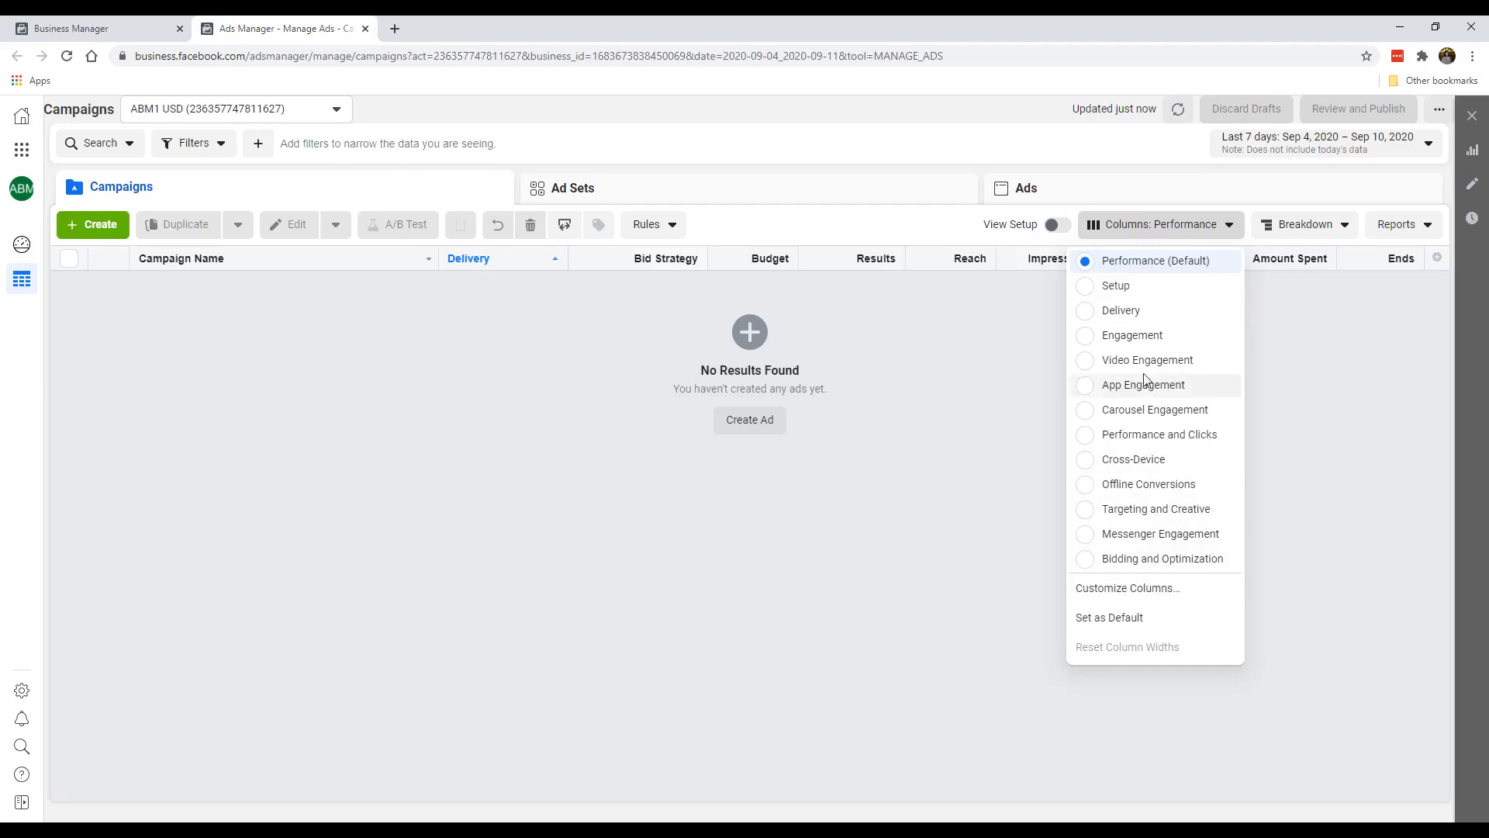
{"action": "left_click", "coordinate": [1152, 598]}
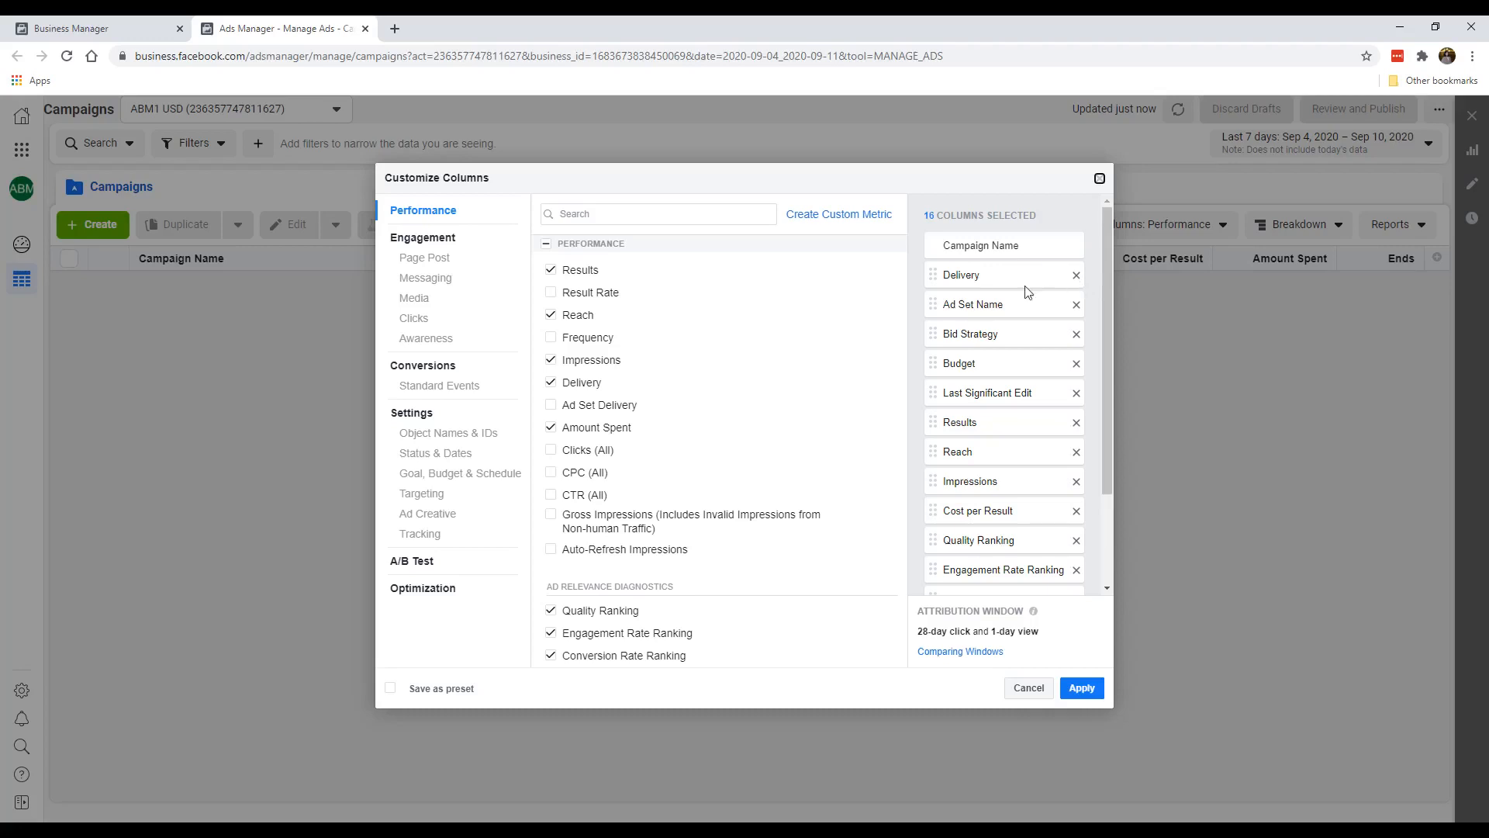
{"action": "mouse_move", "coordinate": [889, 327]}
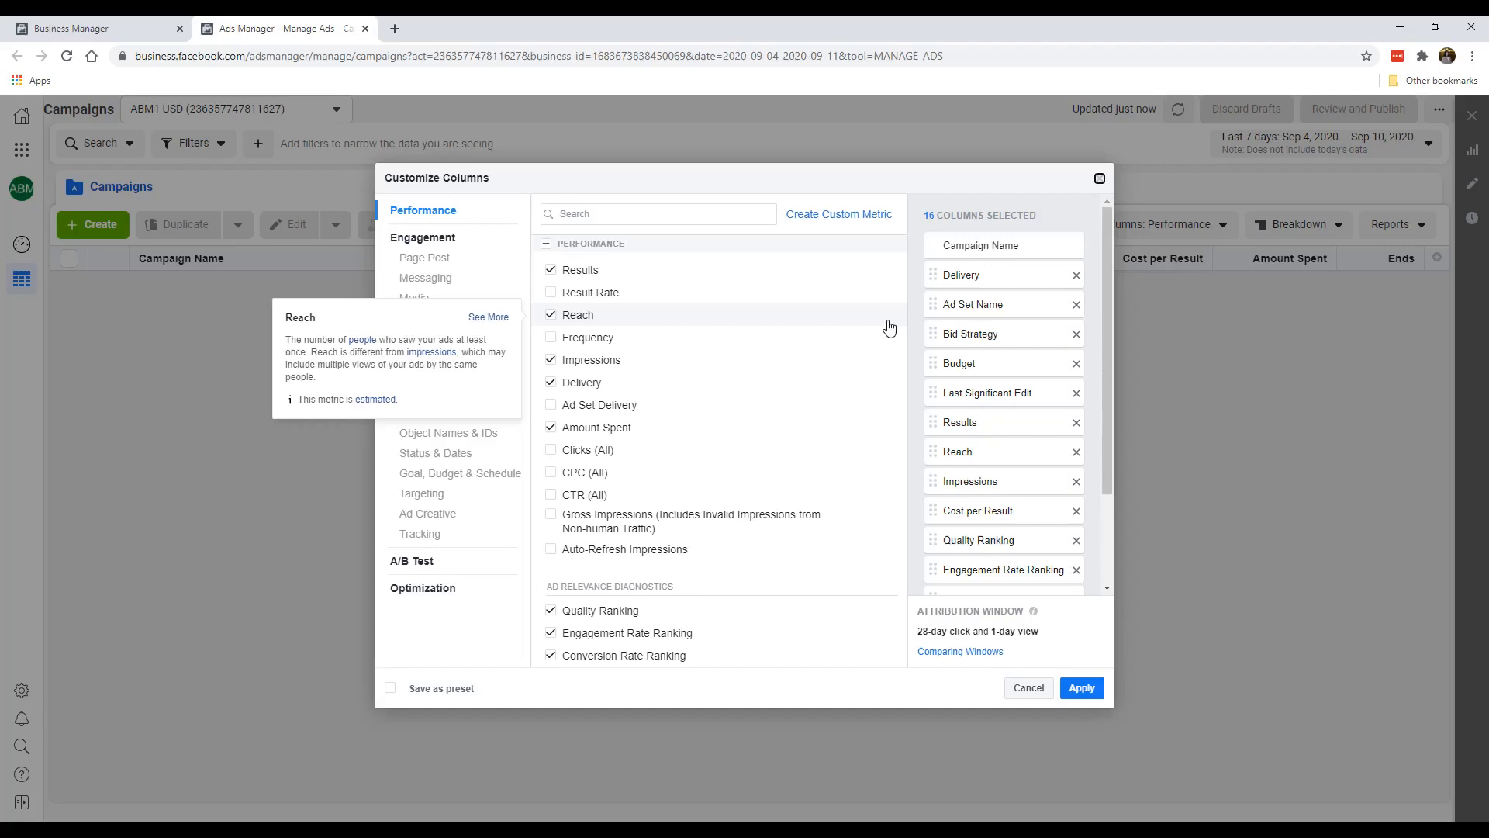
Remove all selected columns from the campaigns table except Campaign Name.
{"action": "left_click", "coordinate": [1076, 276]}
{"action": "left_click", "coordinate": [1077, 276]}
{"action": "left_click", "coordinate": [1076, 275]}
{"action": "left_click", "coordinate": [1076, 275]}
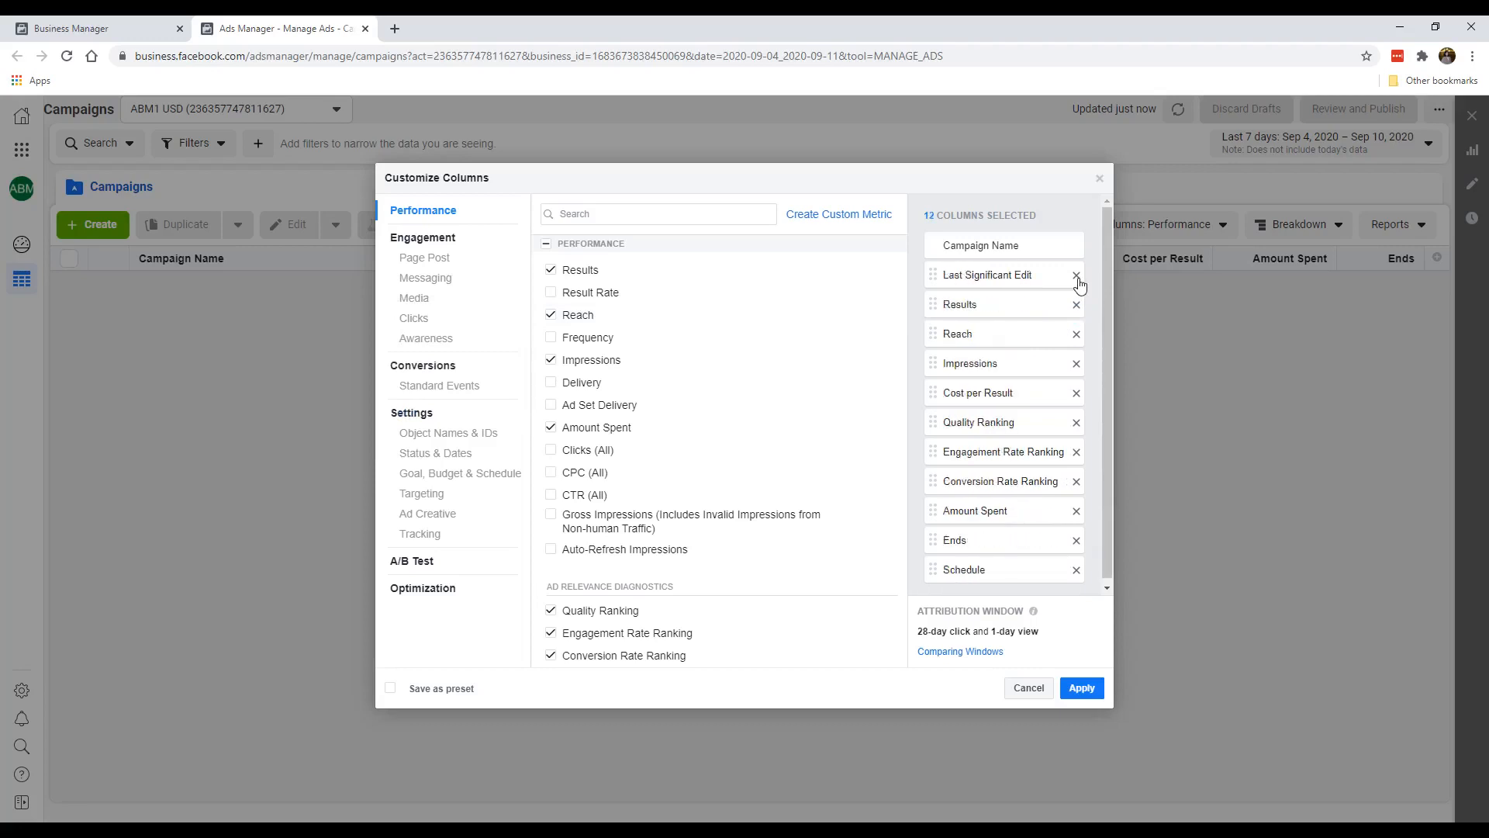
{"action": "left_click", "coordinate": [1077, 275]}
{"action": "left_click", "coordinate": [1090, 276]}
{"action": "left_click", "coordinate": [1089, 275]}
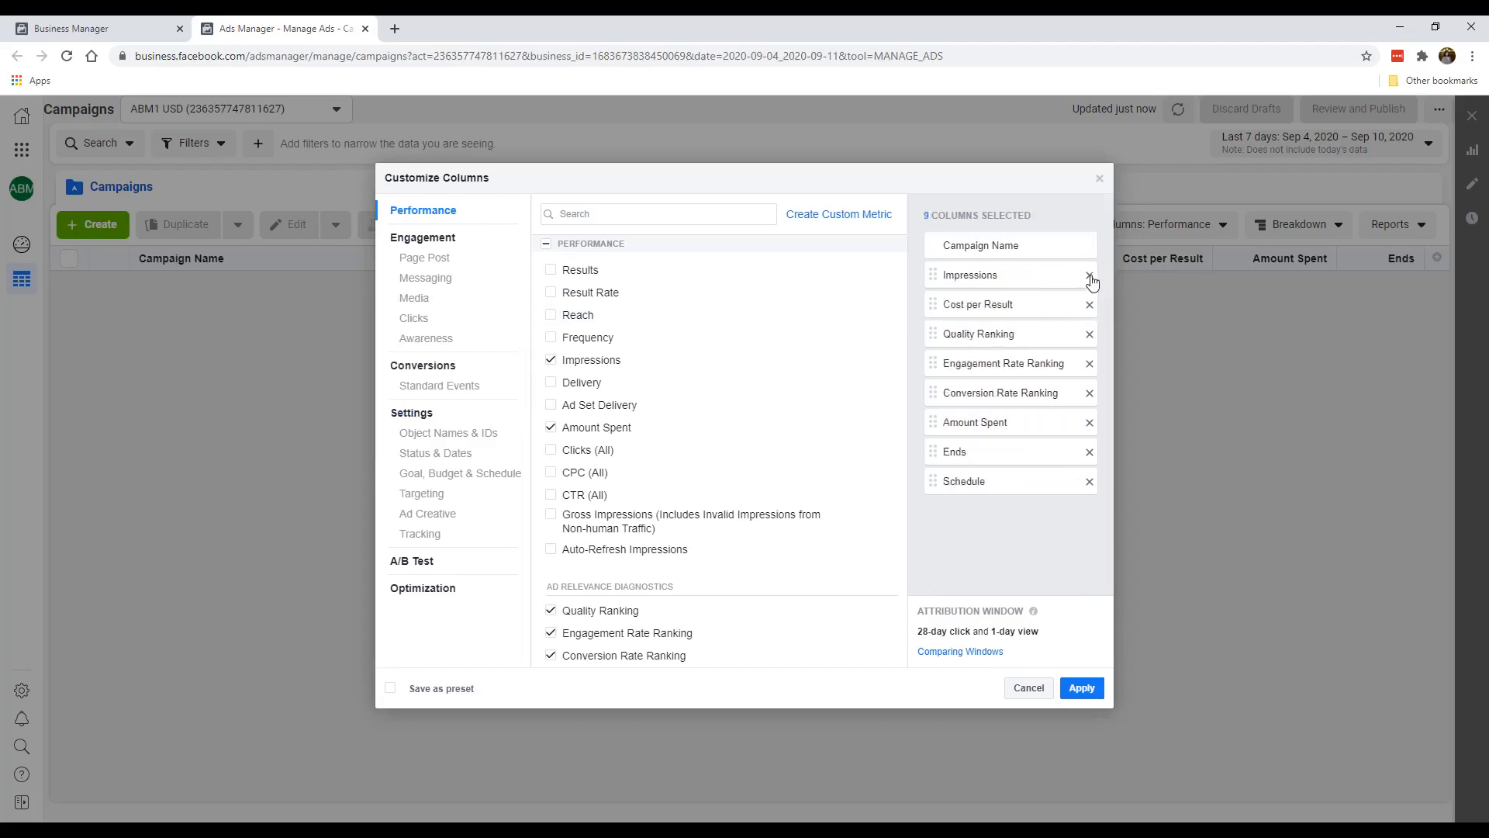
{"action": "left_click", "coordinate": [1090, 276]}
{"action": "left_click", "coordinate": [1089, 276]}
{"action": "left_click", "coordinate": [1090, 275]}
{"action": "left_click", "coordinate": [1089, 275]}
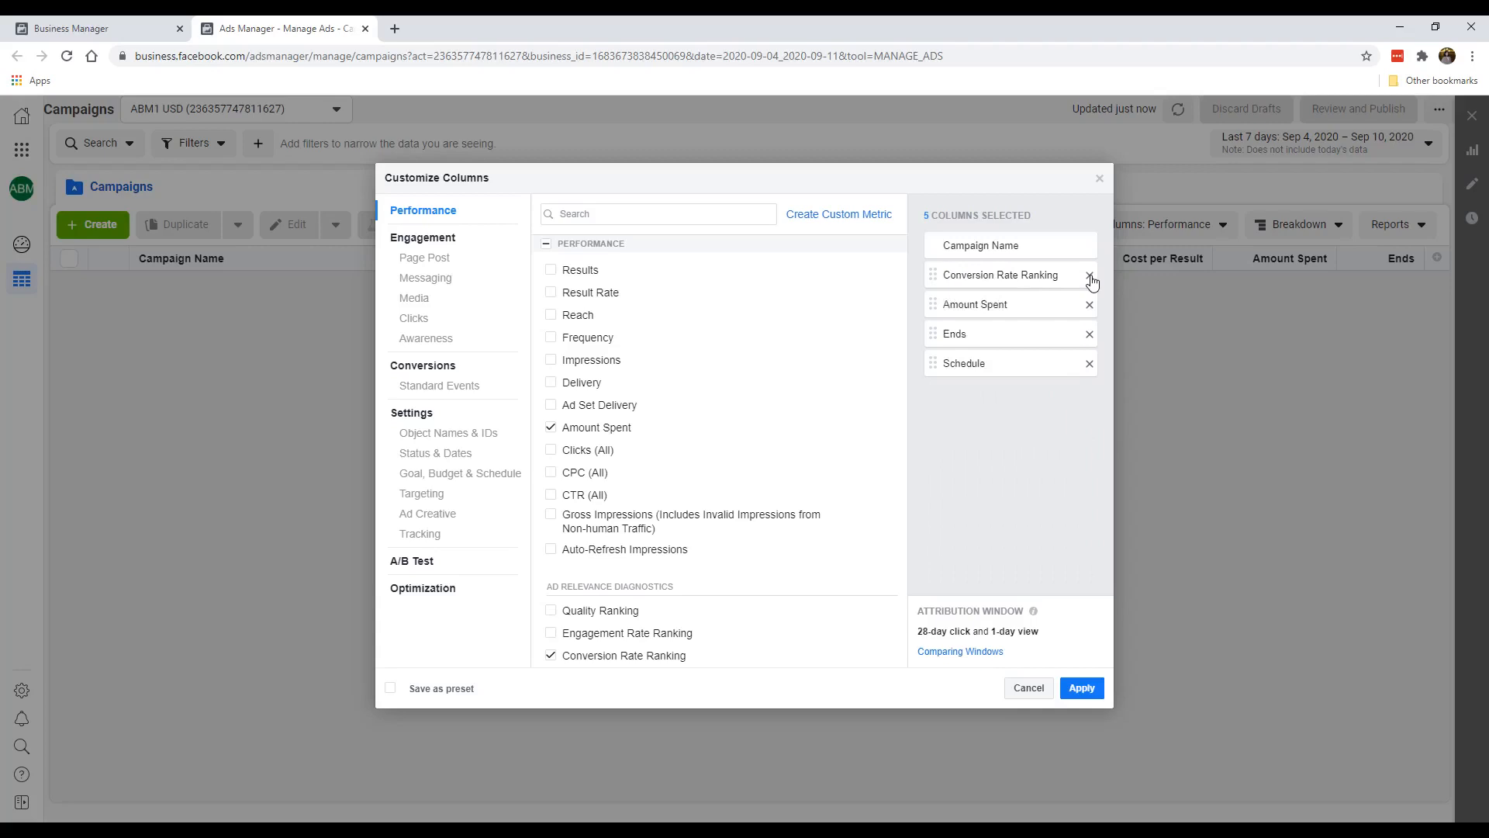
{"action": "left_click", "coordinate": [1089, 276]}
{"action": "left_click", "coordinate": [1090, 275]}
{"action": "left_click", "coordinate": [1090, 275]}
{"action": "left_click", "coordinate": [1089, 275]}
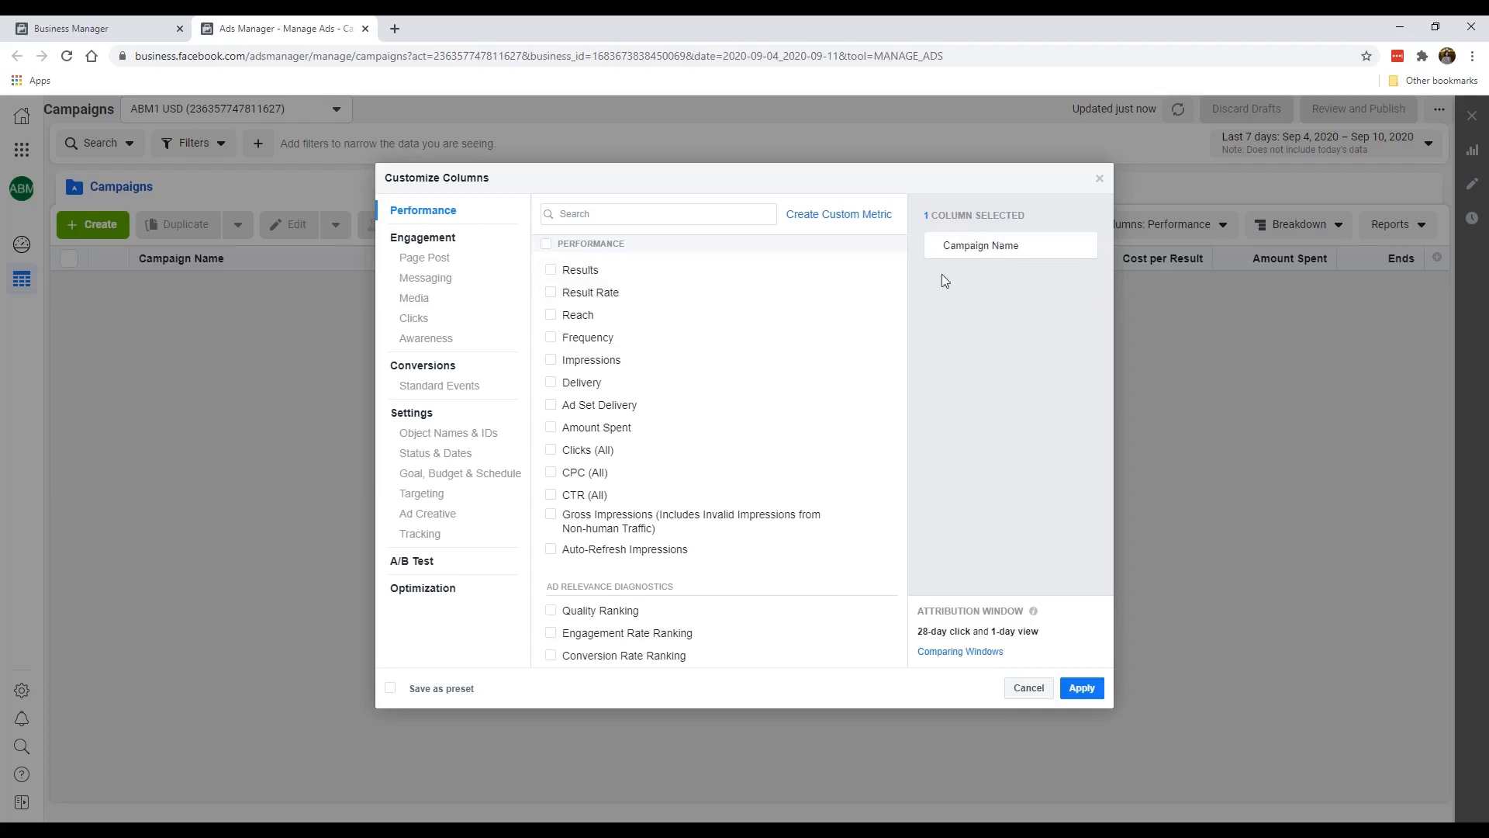
Add the Ad Set Delivery metric to the selected columns.
{"action": "mouse_move", "coordinate": [798, 306]}
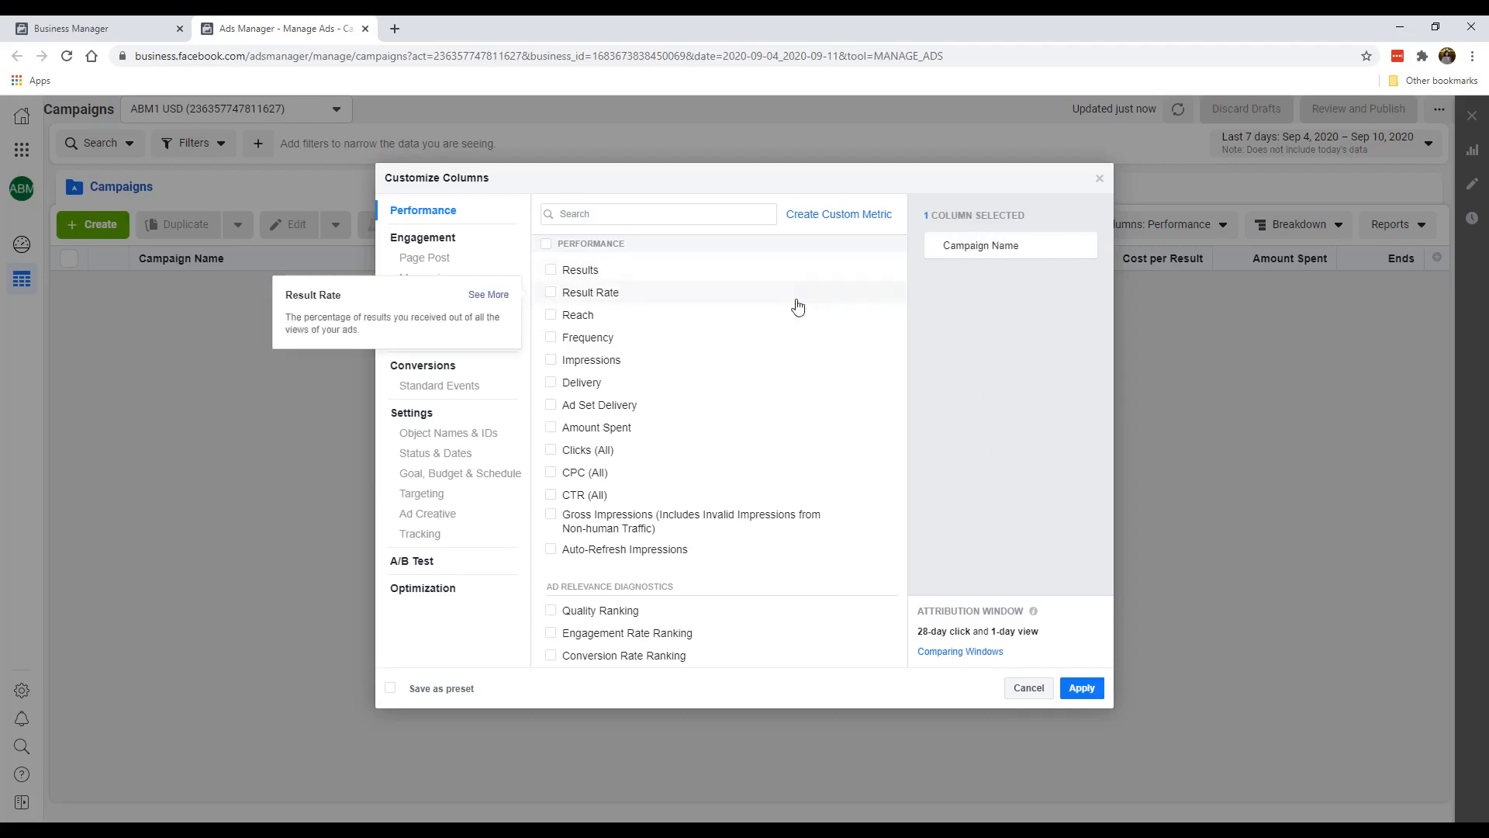
{"action": "left_click", "coordinate": [726, 214]}
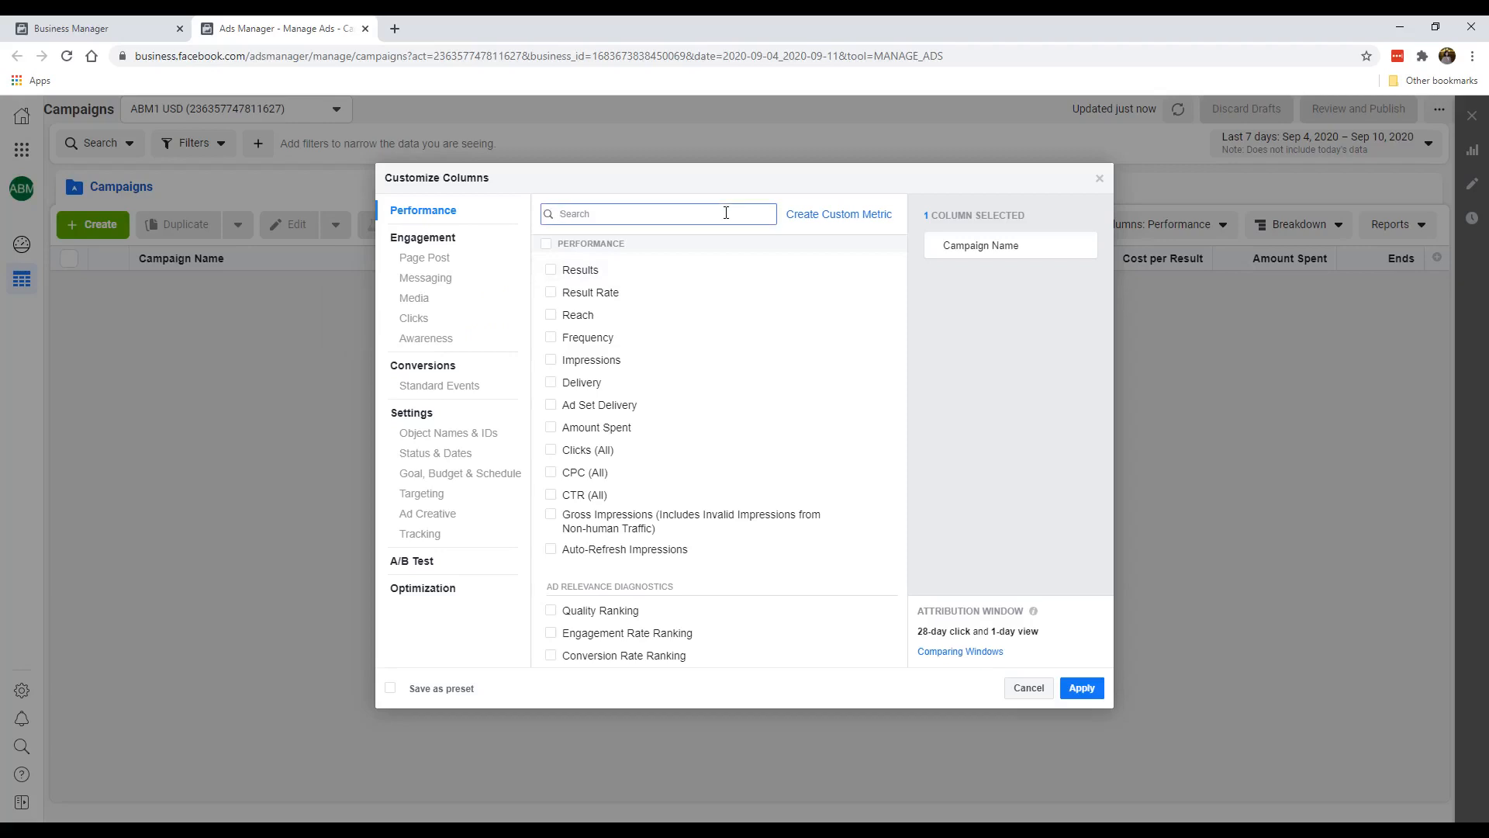
{"action": "left_click", "coordinate": [607, 406]}
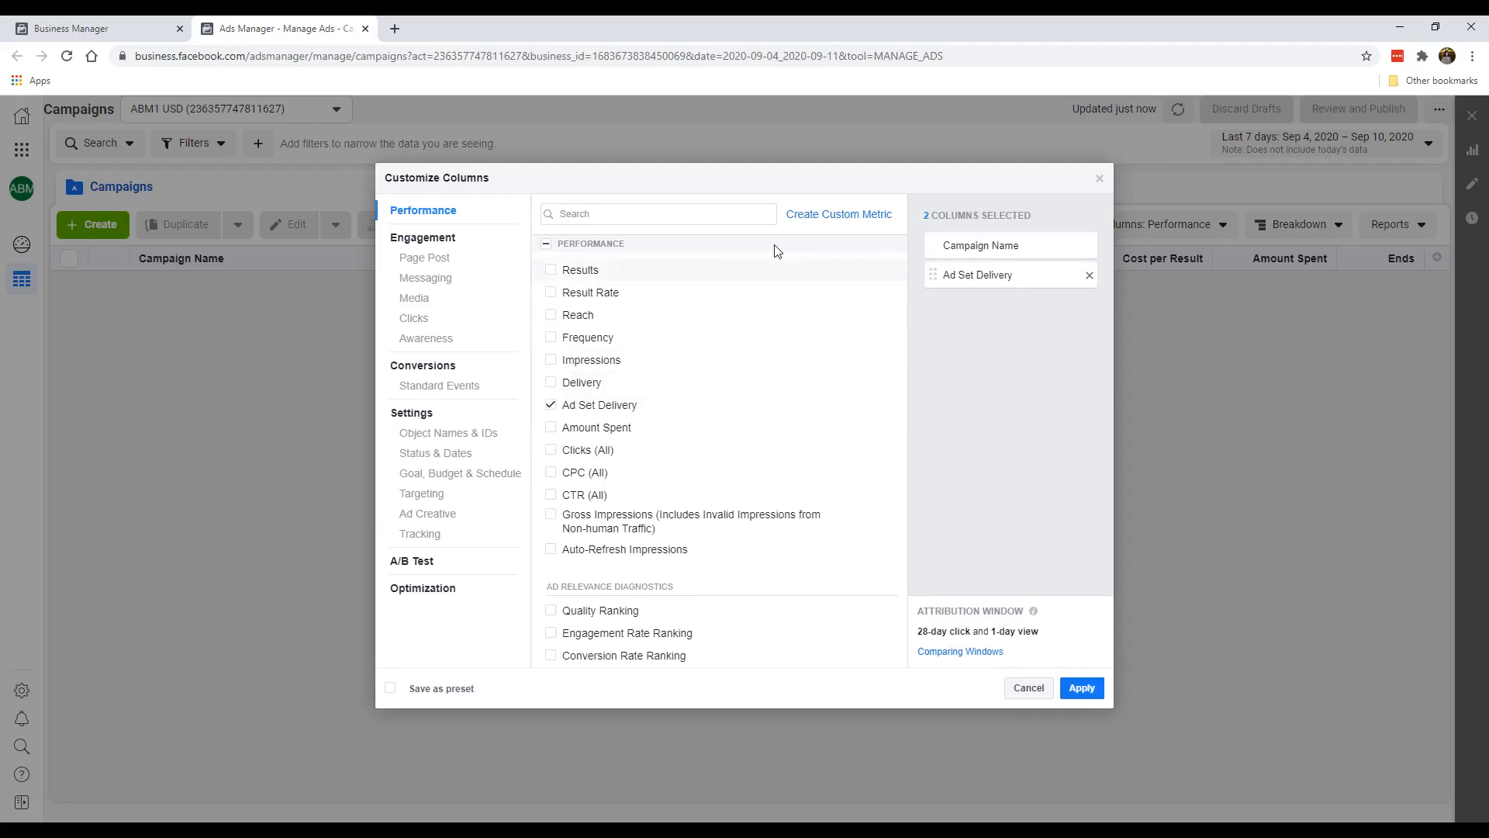
Search the available metrics for "budg" and add the Budget column to the selection.
{"action": "left_click", "coordinate": [717, 221]}
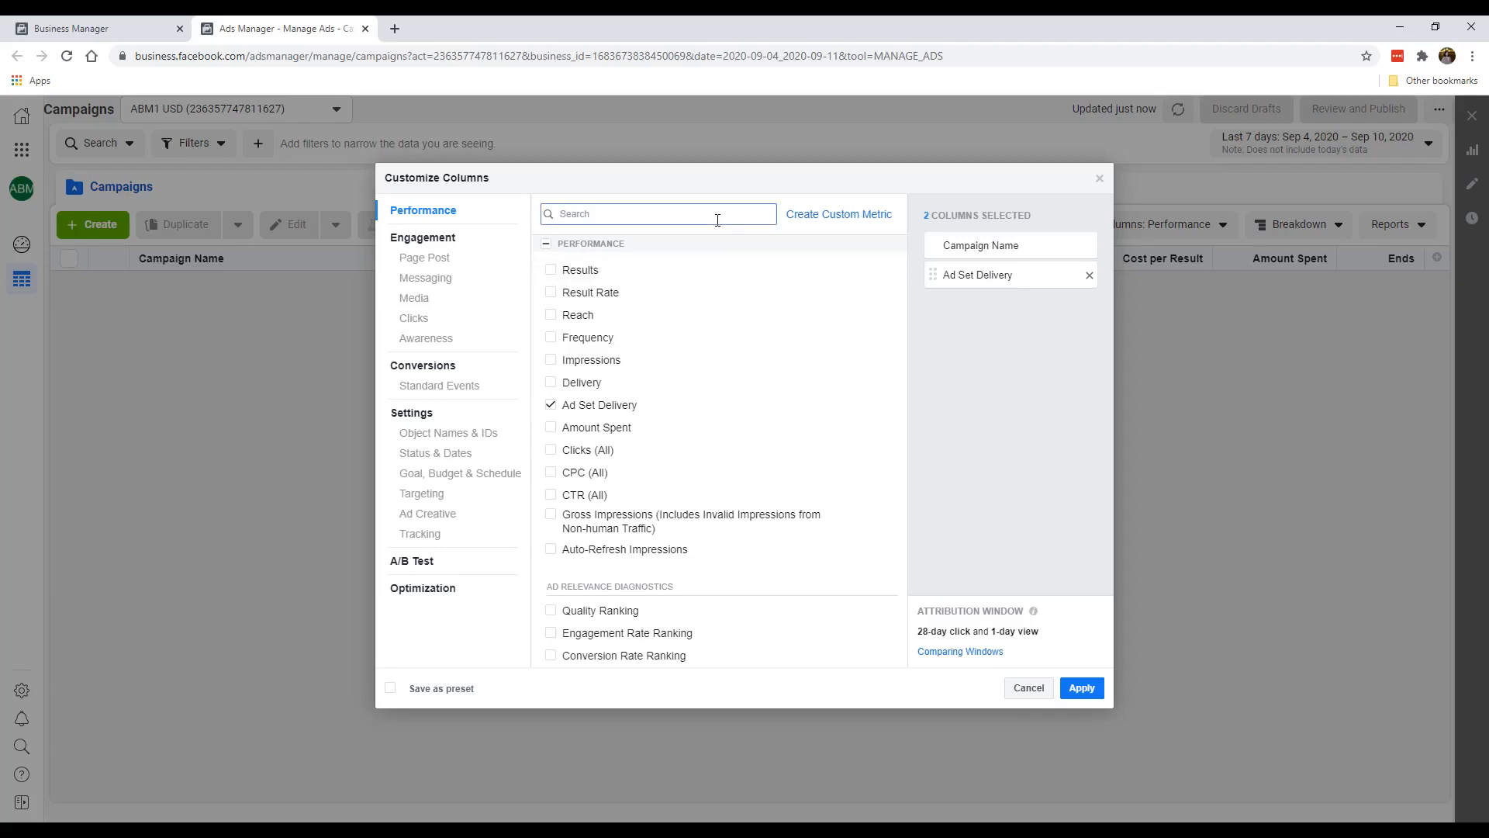
{"action": "type", "text": "bu"}
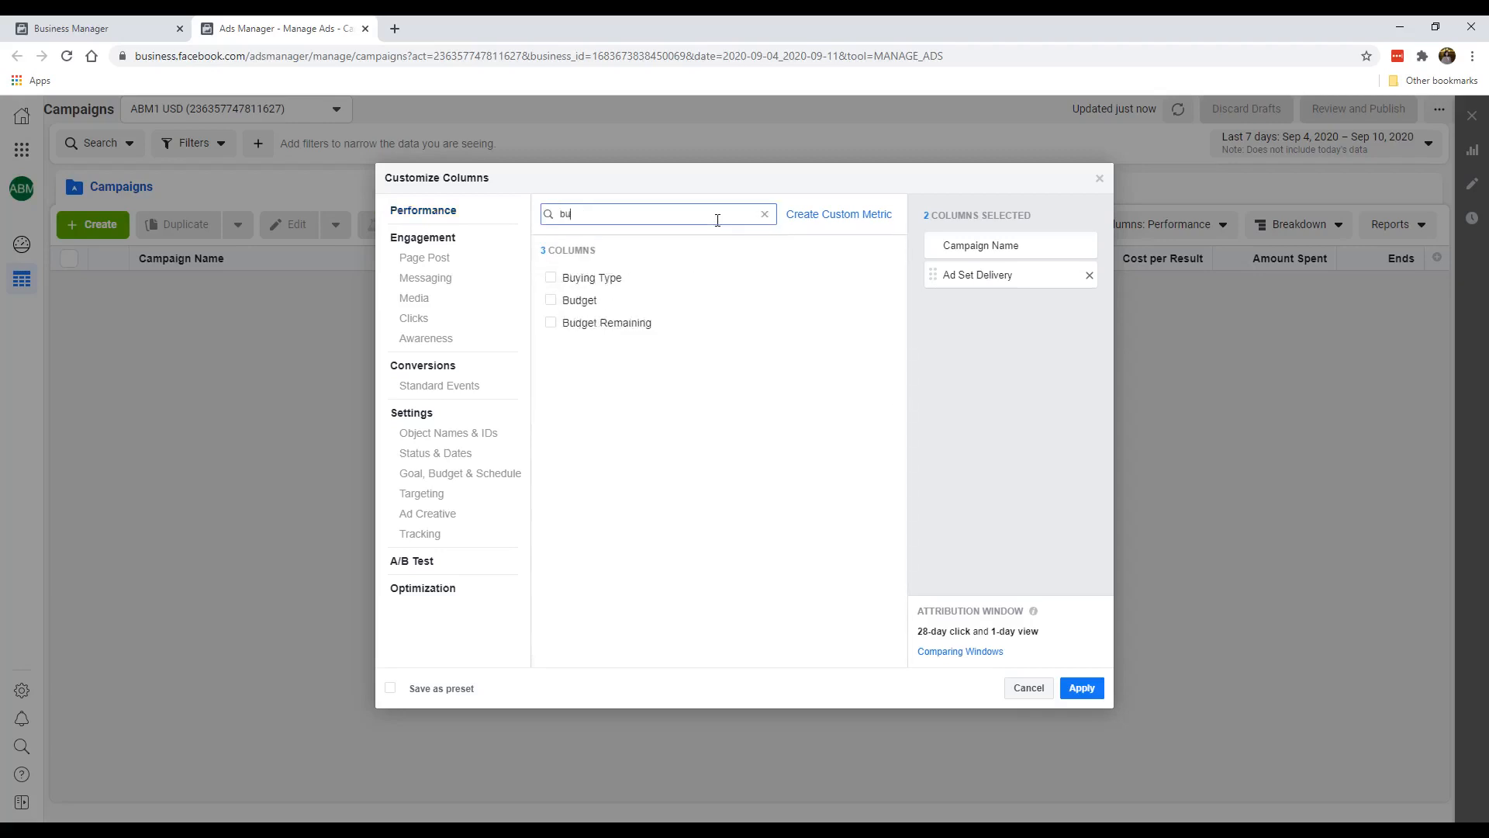
{"action": "key", "text": "BackSpace"}
{"action": "key", "text": "BackSpace"}
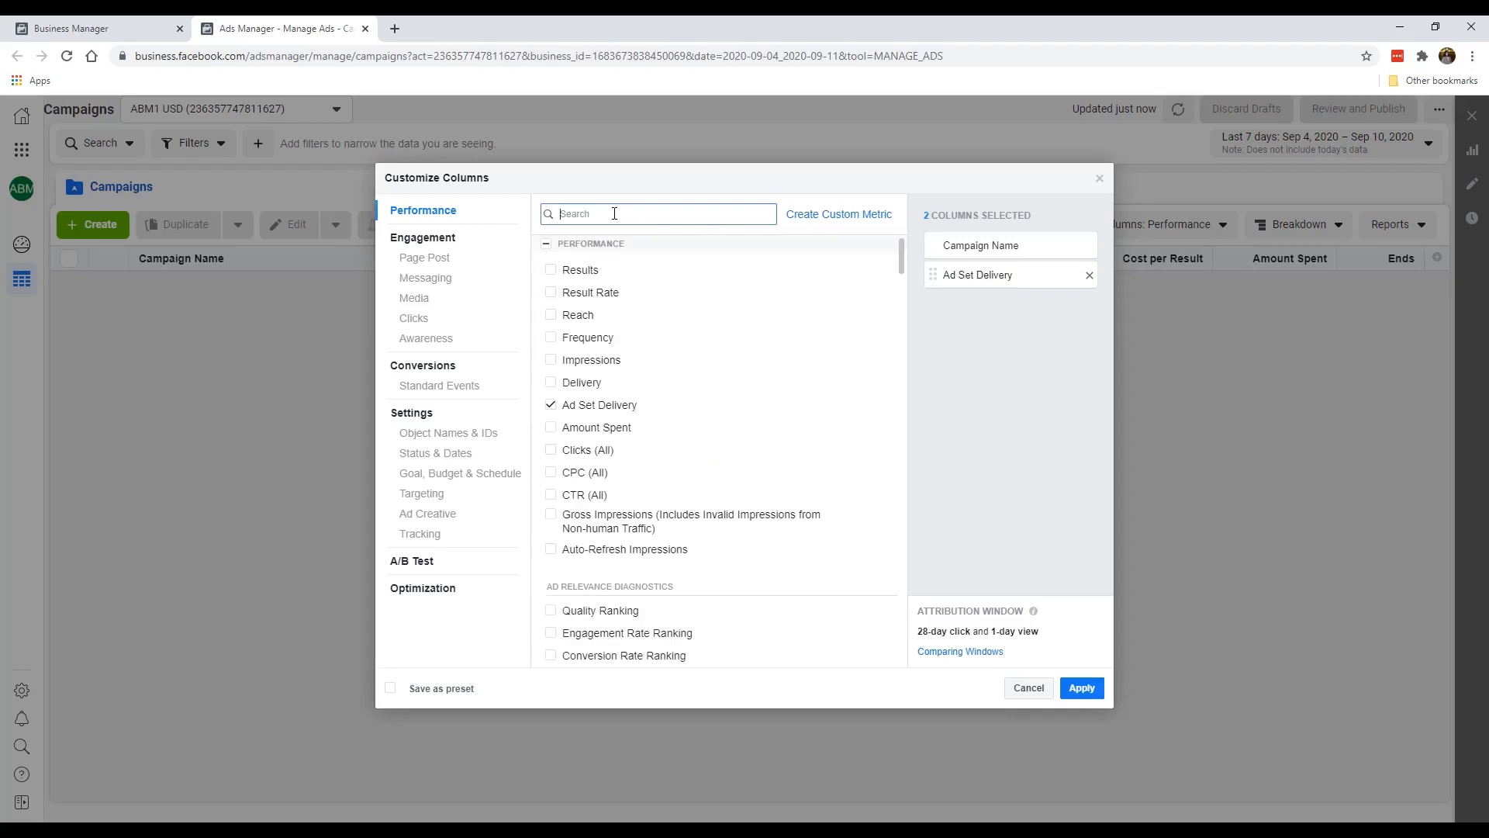
{"action": "mouse_move", "coordinate": [899, 259]}
{"action": "left_mouse_down"}
{"action": "mouse_move", "coordinate": [903, 640]}
{"action": "mouse_move", "coordinate": [939, 426]}
{"action": "mouse_move", "coordinate": [914, 246]}
{"action": "mouse_move", "coordinate": [891, 325]}
{"action": "mouse_move", "coordinate": [878, 620]}
{"action": "mouse_move", "coordinate": [891, 246]}
{"action": "left_mouse_up"}
{"action": "left_click", "coordinate": [591, 212]}
{"action": "type", "text": "budg"}
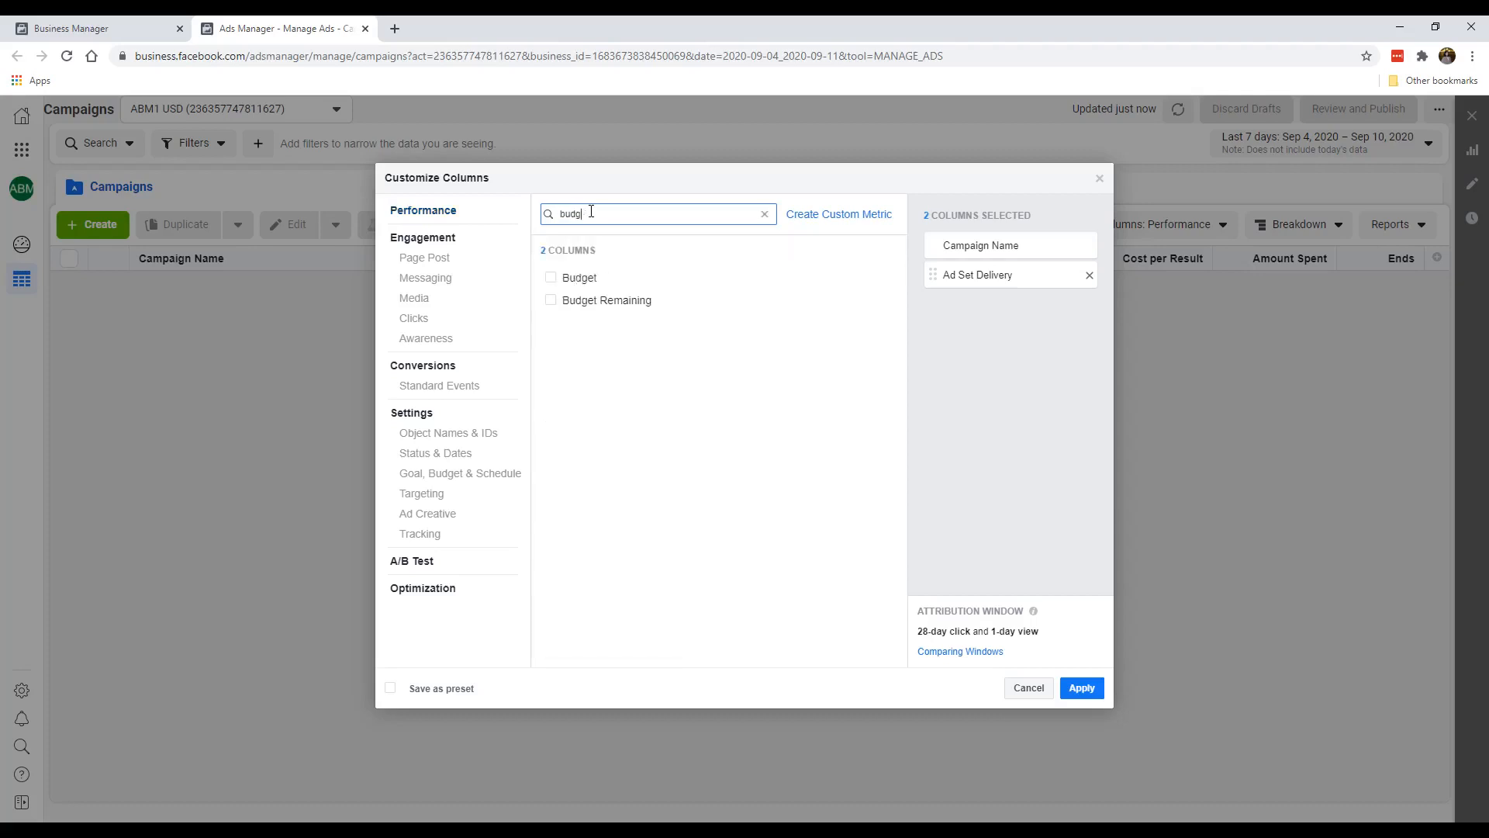
{"action": "left_click", "coordinate": [551, 280]}
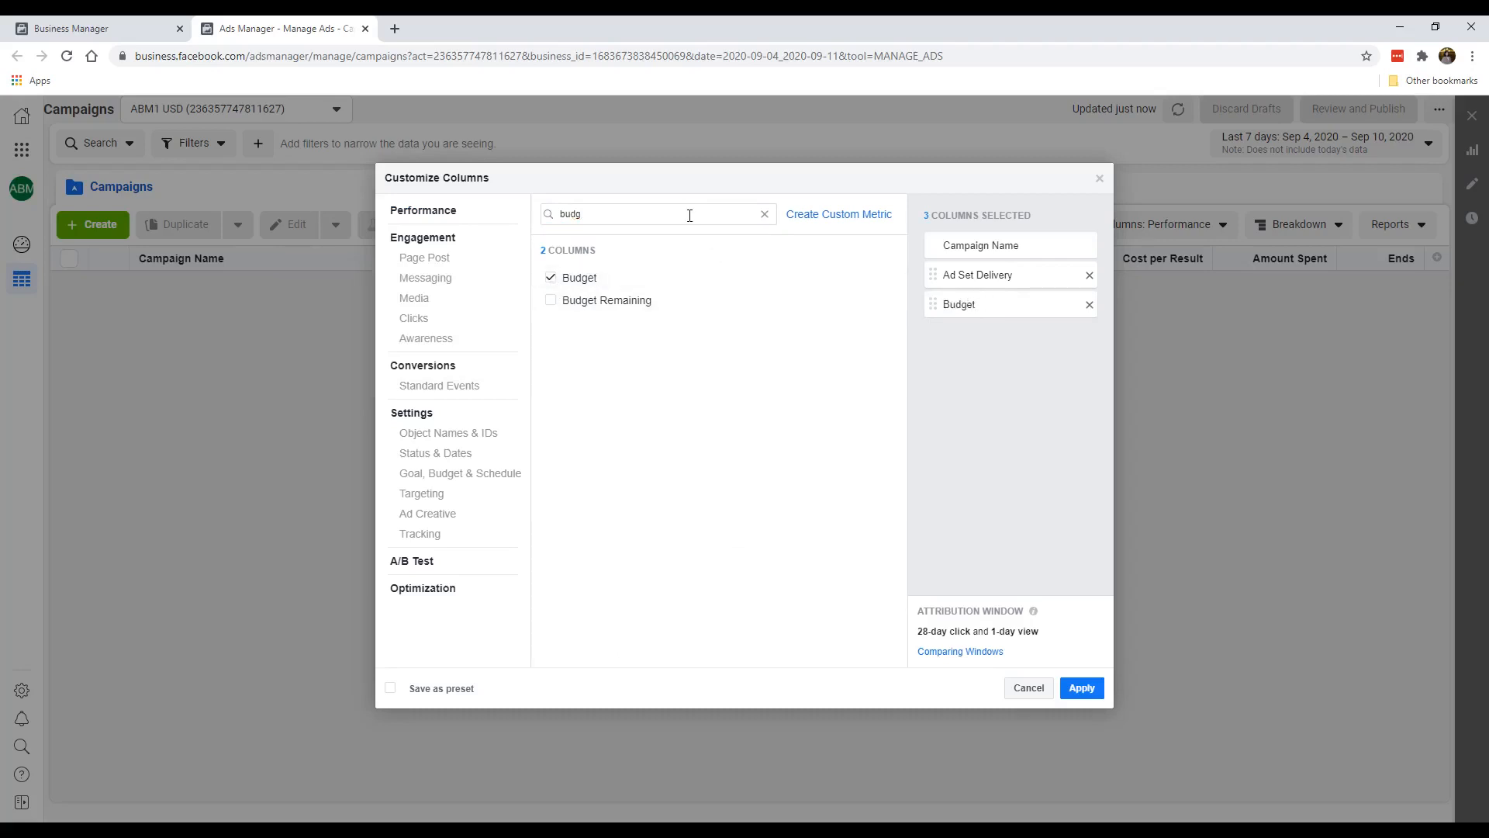
Search the available metrics for "amount" and add the Amount Spent column.
{"action": "left_click_drag", "start_coordinate": [689, 216], "coordinate": [520, 187]}
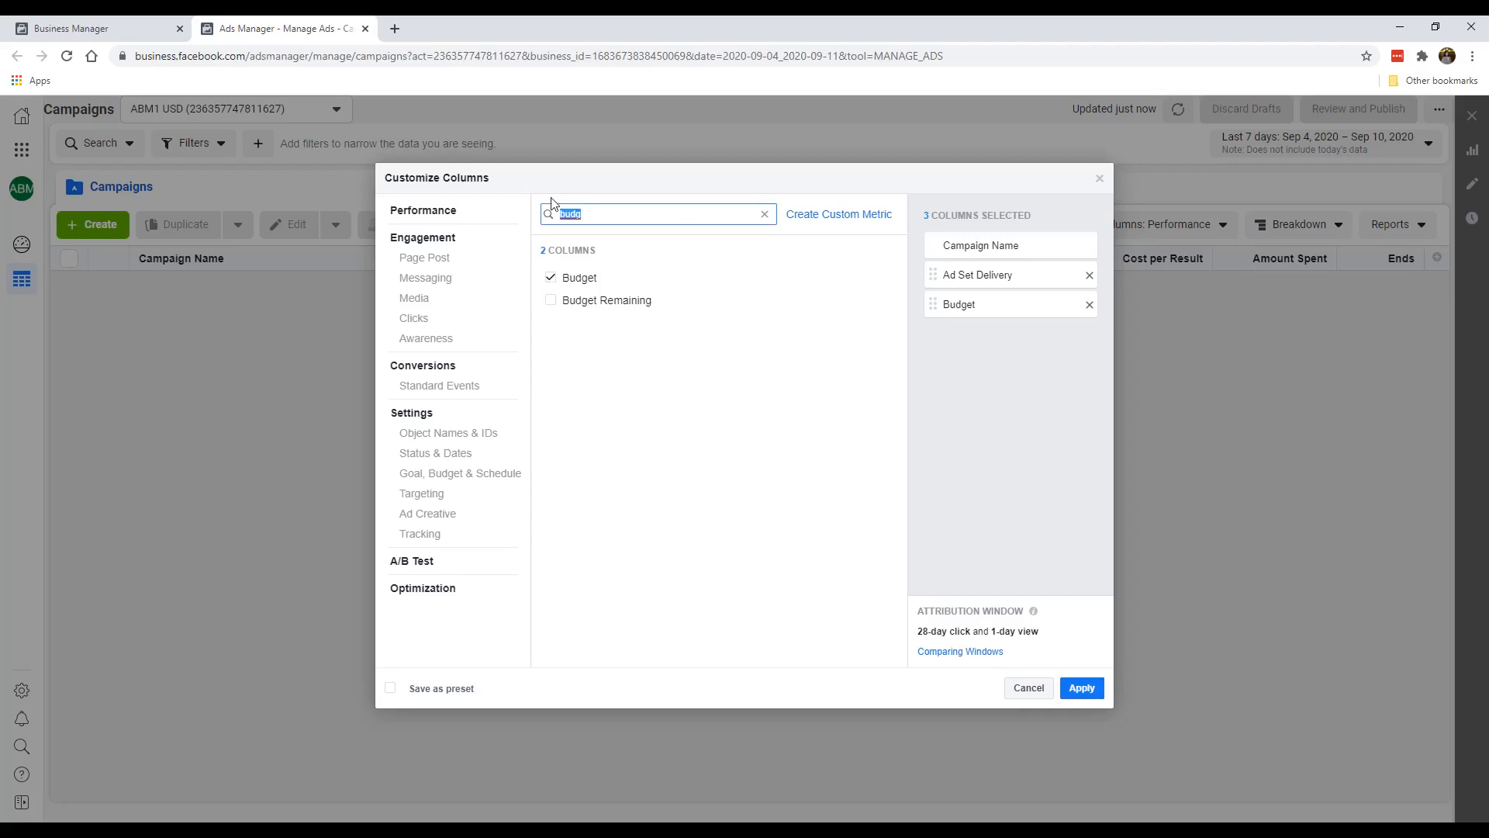
{"action": "key", "text": "BackSpace"}
{"action": "type", "text": "amount"}
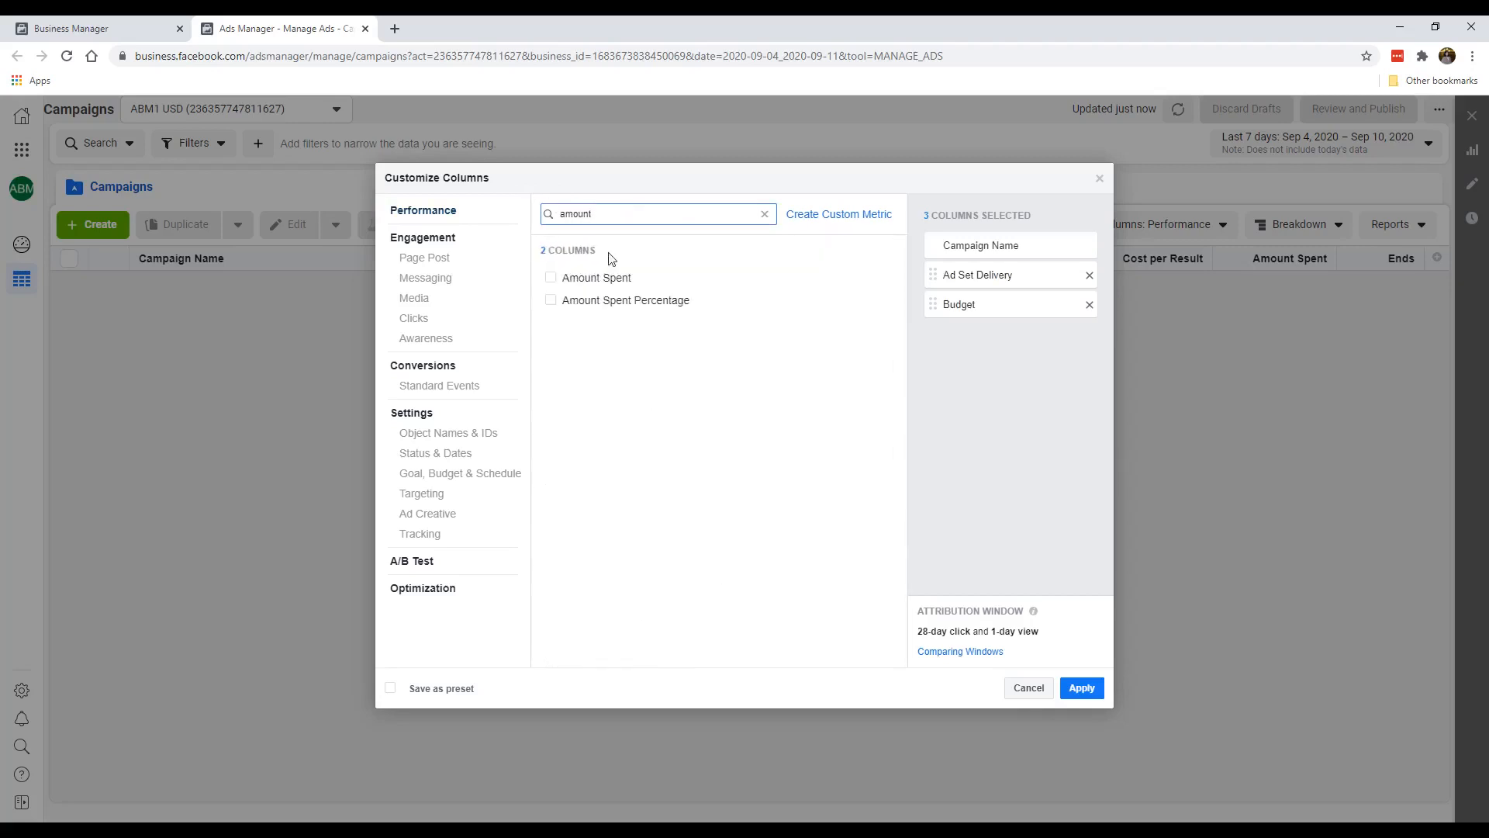
{"action": "left_click", "coordinate": [609, 279]}
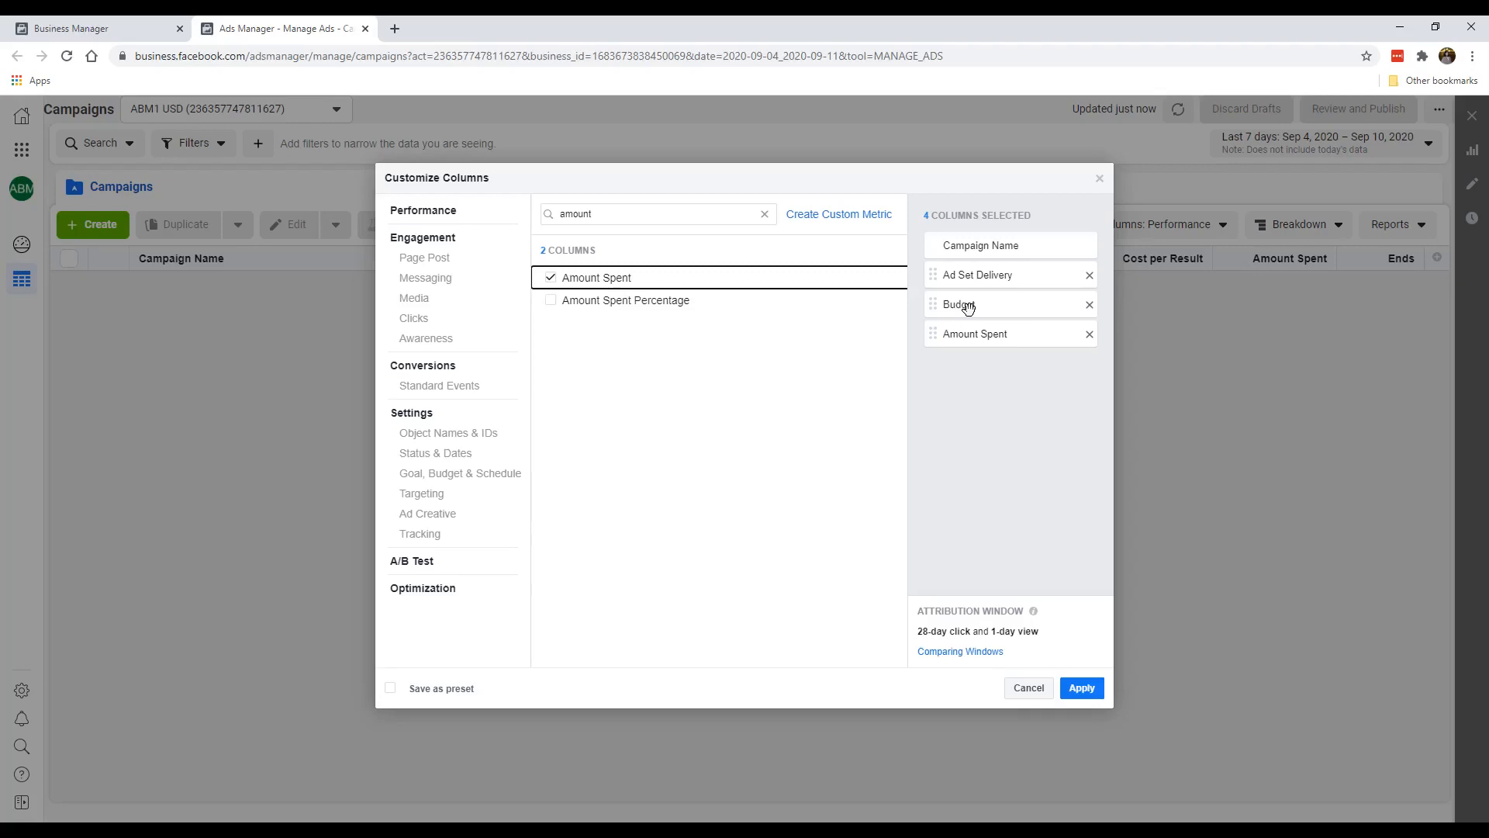
Search the metrics for "impr" and add the Impressions and CPM (Cost per 1,000 Impressions) columns.
{"action": "key", "text": "shift+Tab"}
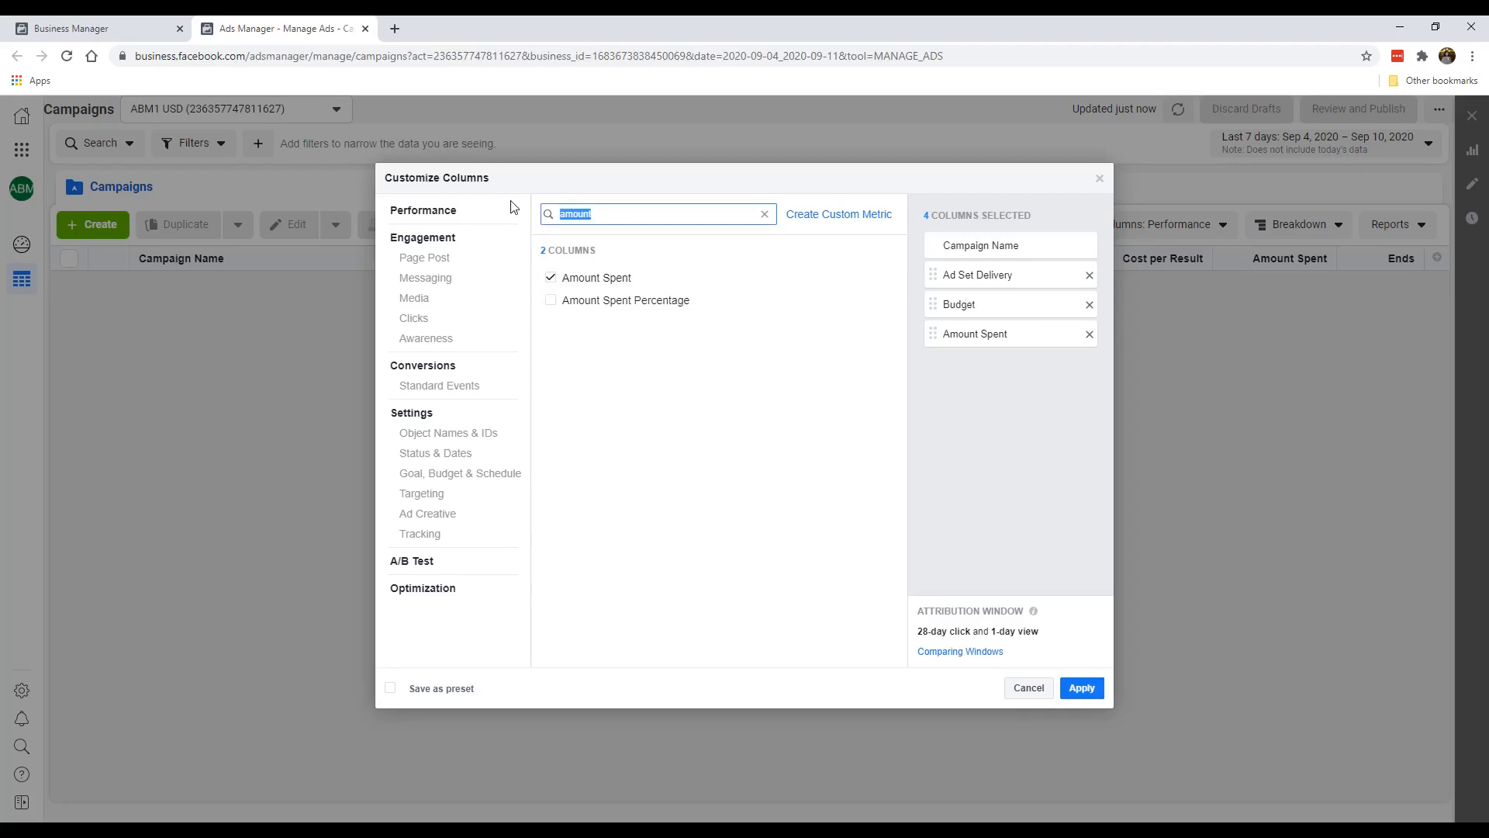
{"action": "key", "text": "BackSpace"}
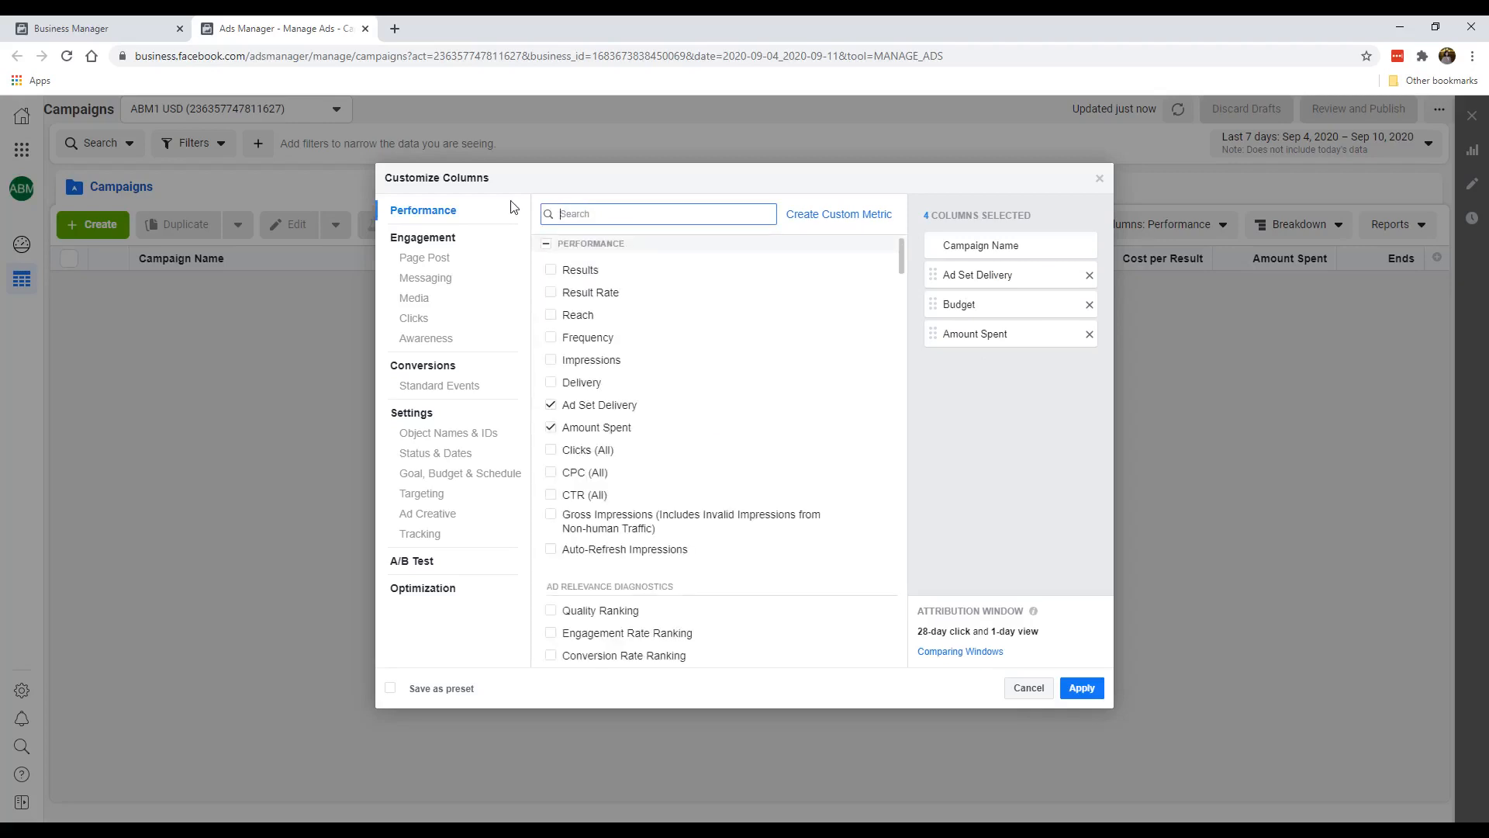
{"action": "type", "text": "impr"}
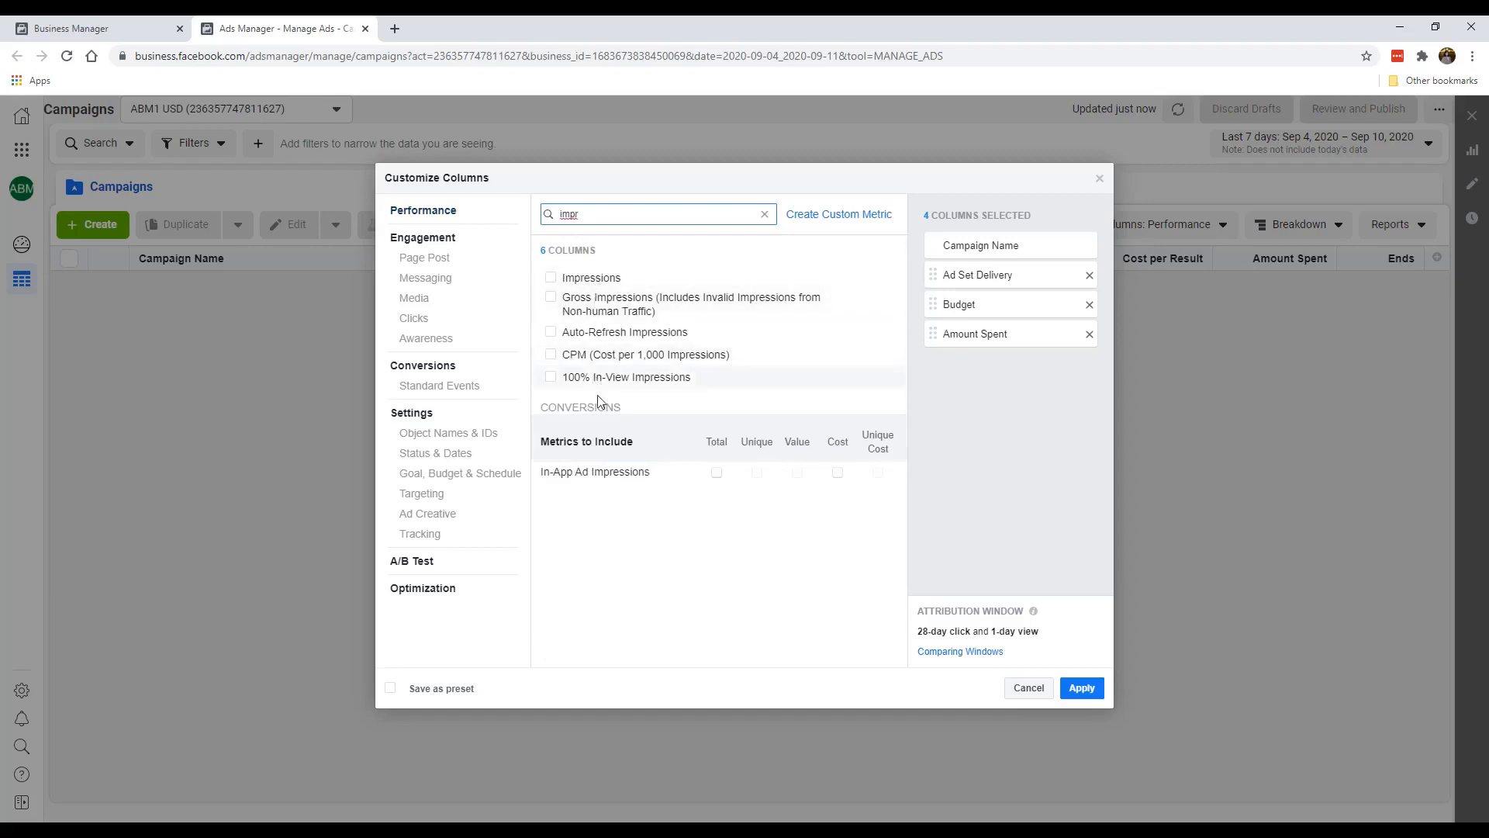
{"action": "left_click", "coordinate": [551, 278]}
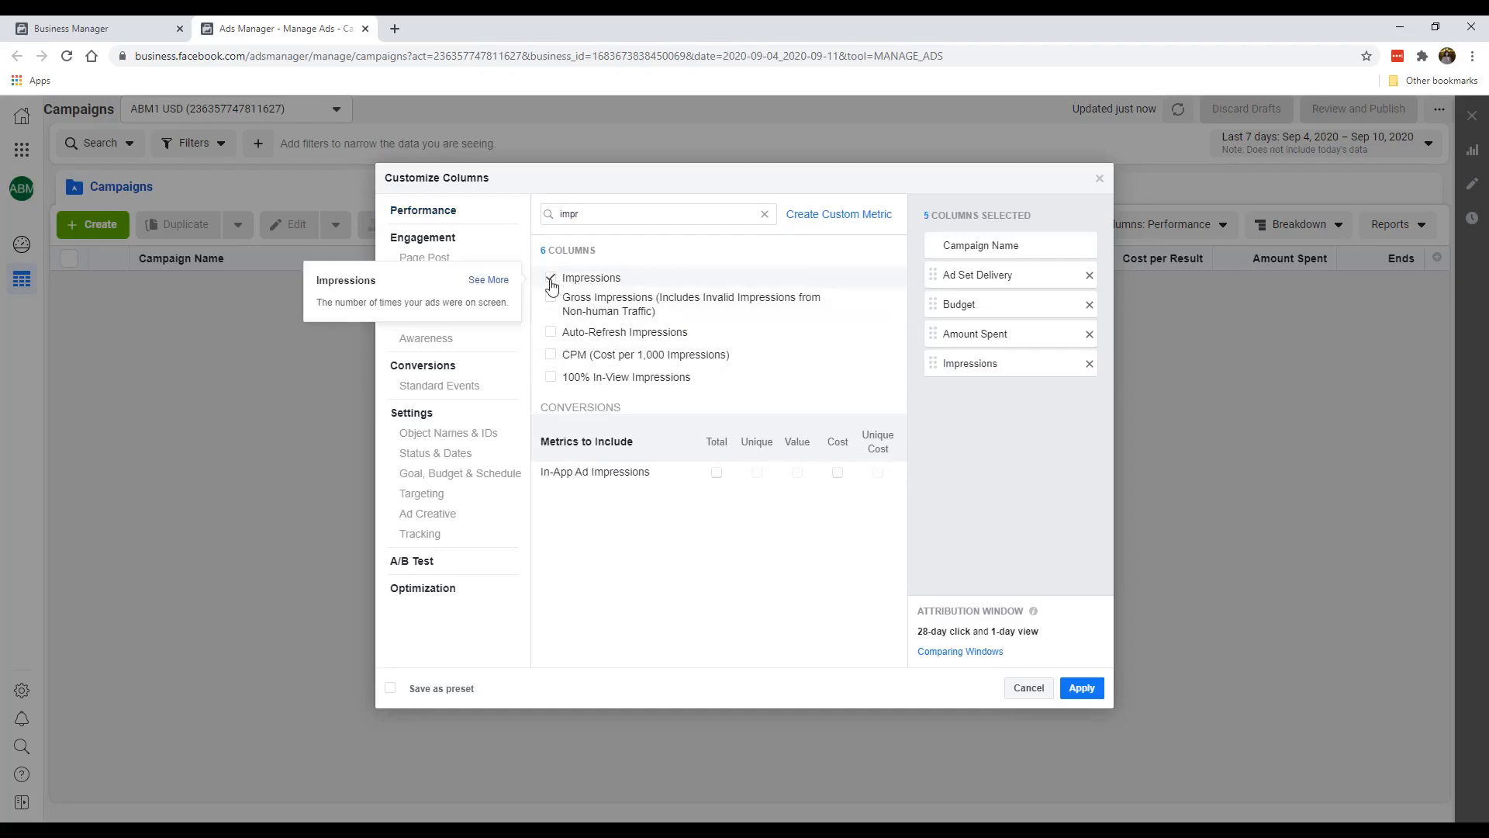
{"action": "left_click", "coordinate": [551, 357]}
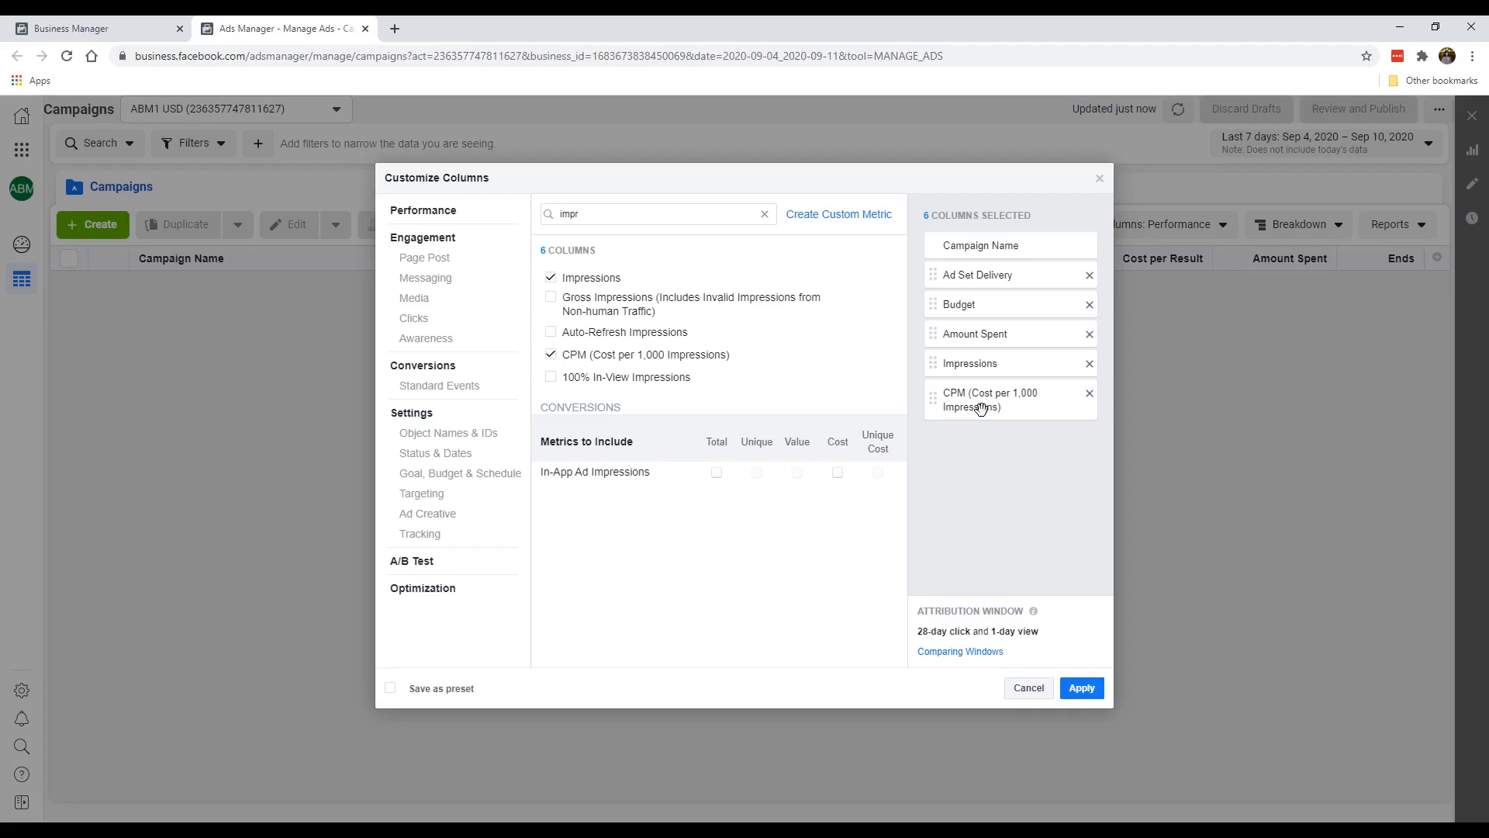
Try out a Reach column placed between Amount Spent and Impressions, and remove it from the selection again.
{"action": "left_click", "coordinate": [764, 213]}
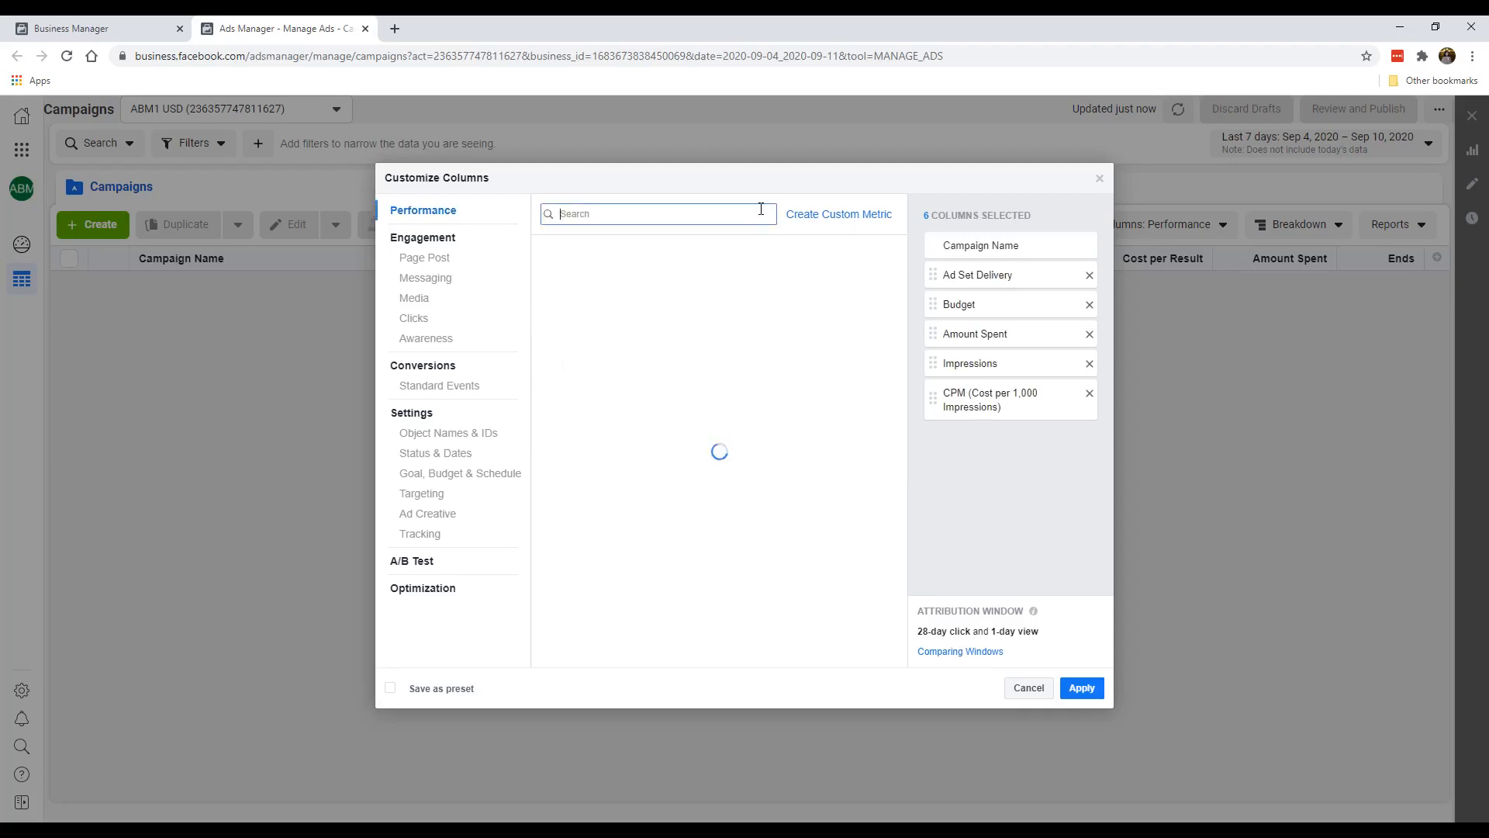
{"action": "type", "text": "reac"}
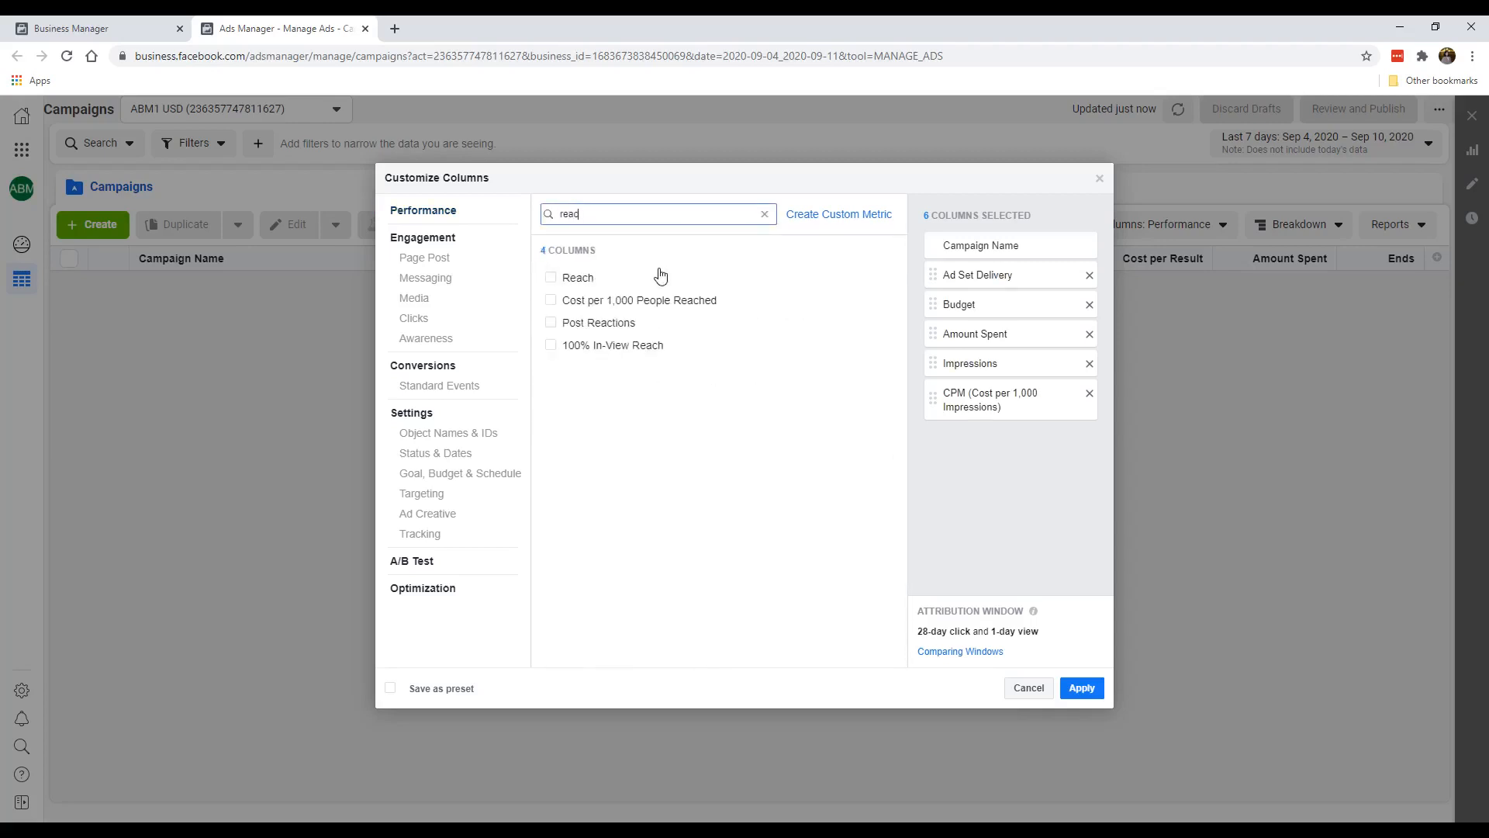
{"action": "left_click", "coordinate": [658, 278]}
{"action": "left_click_drag", "start_coordinate": [950, 439], "coordinate": [982, 444]}
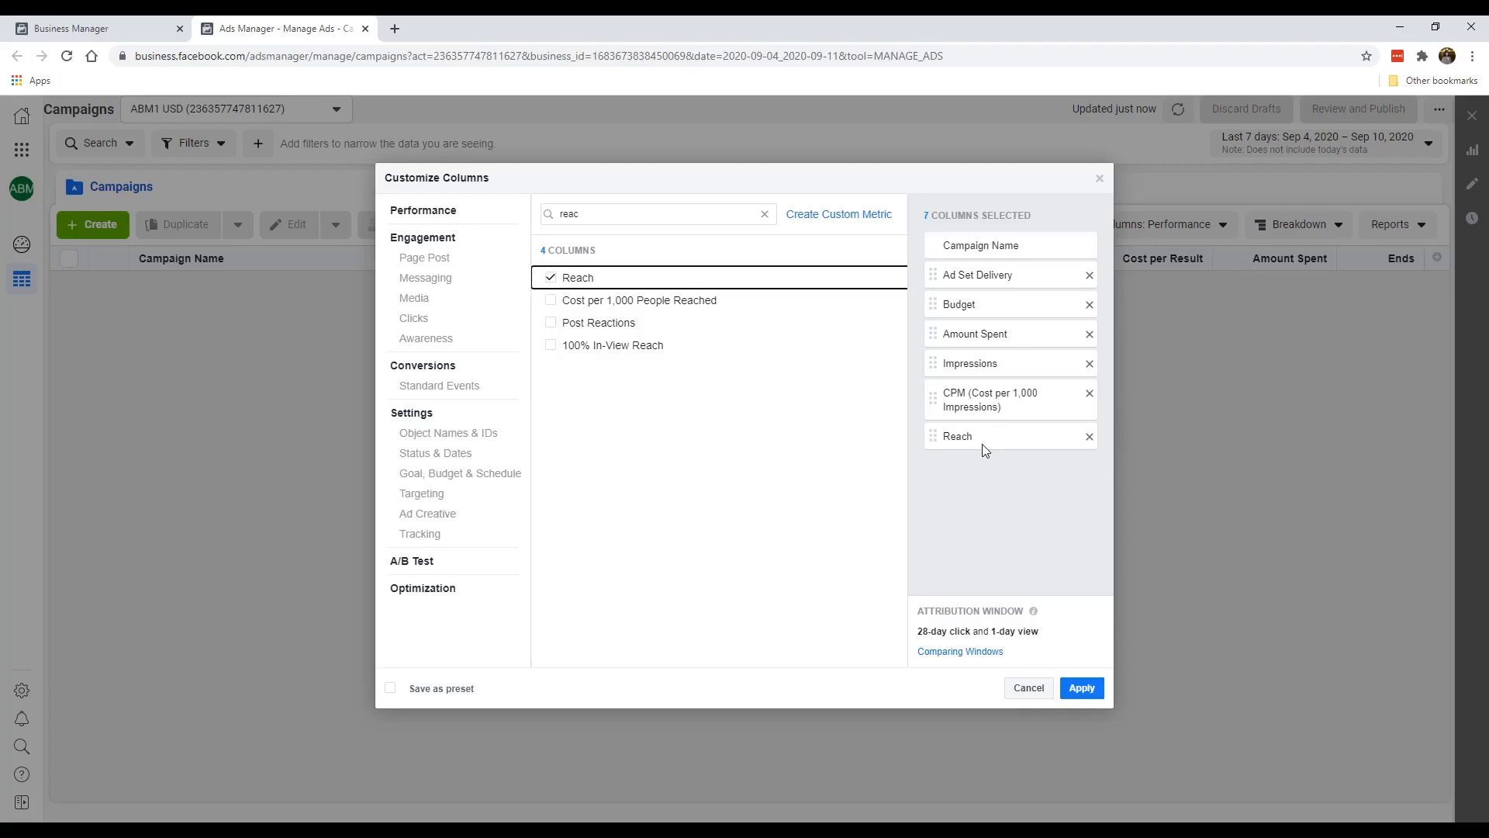
{"action": "left_click_drag", "start_coordinate": [961, 429], "coordinate": [968, 355]}
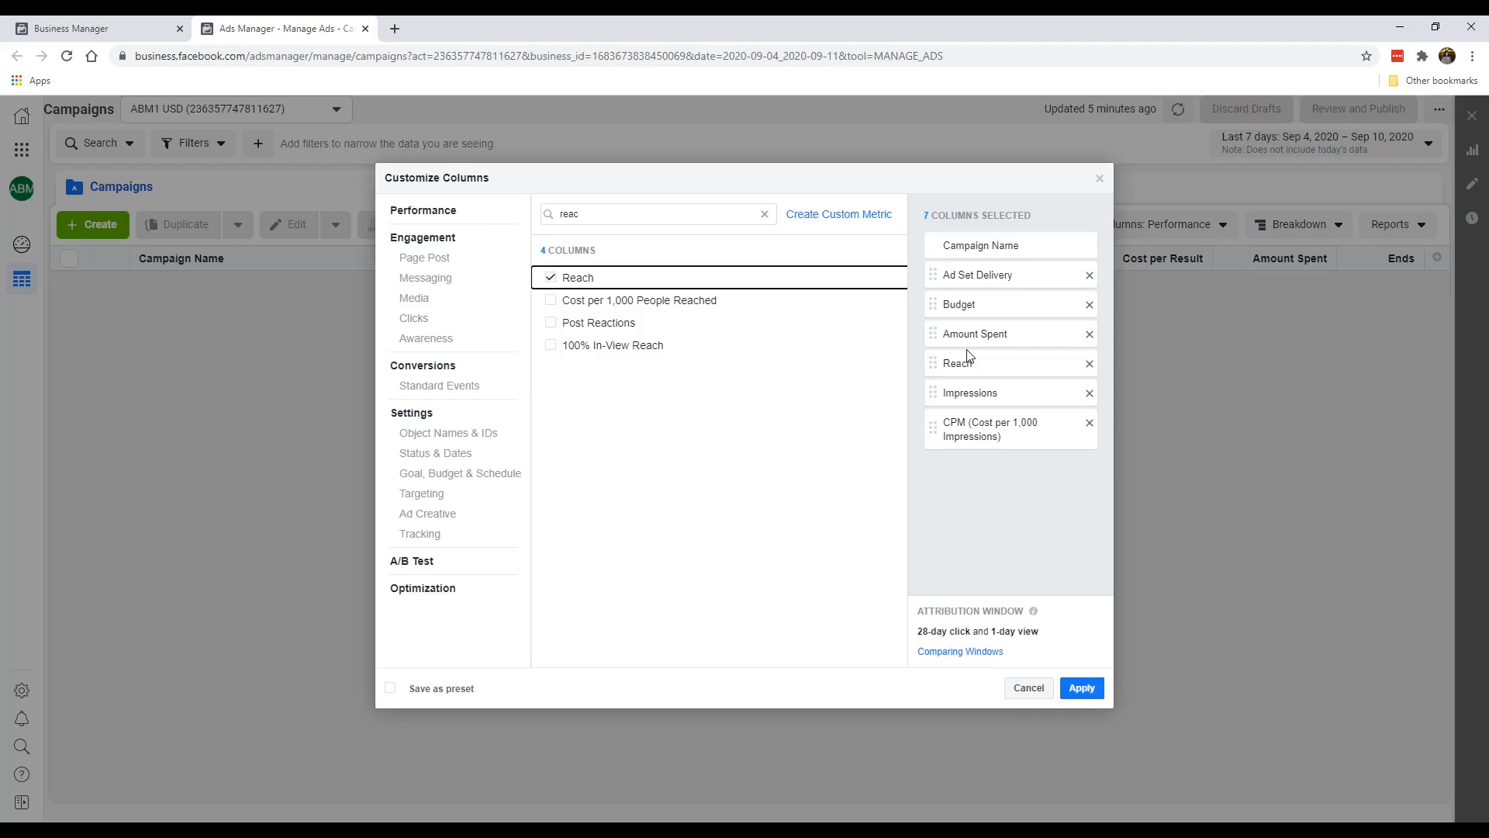
{"action": "left_click", "coordinate": [1090, 364]}
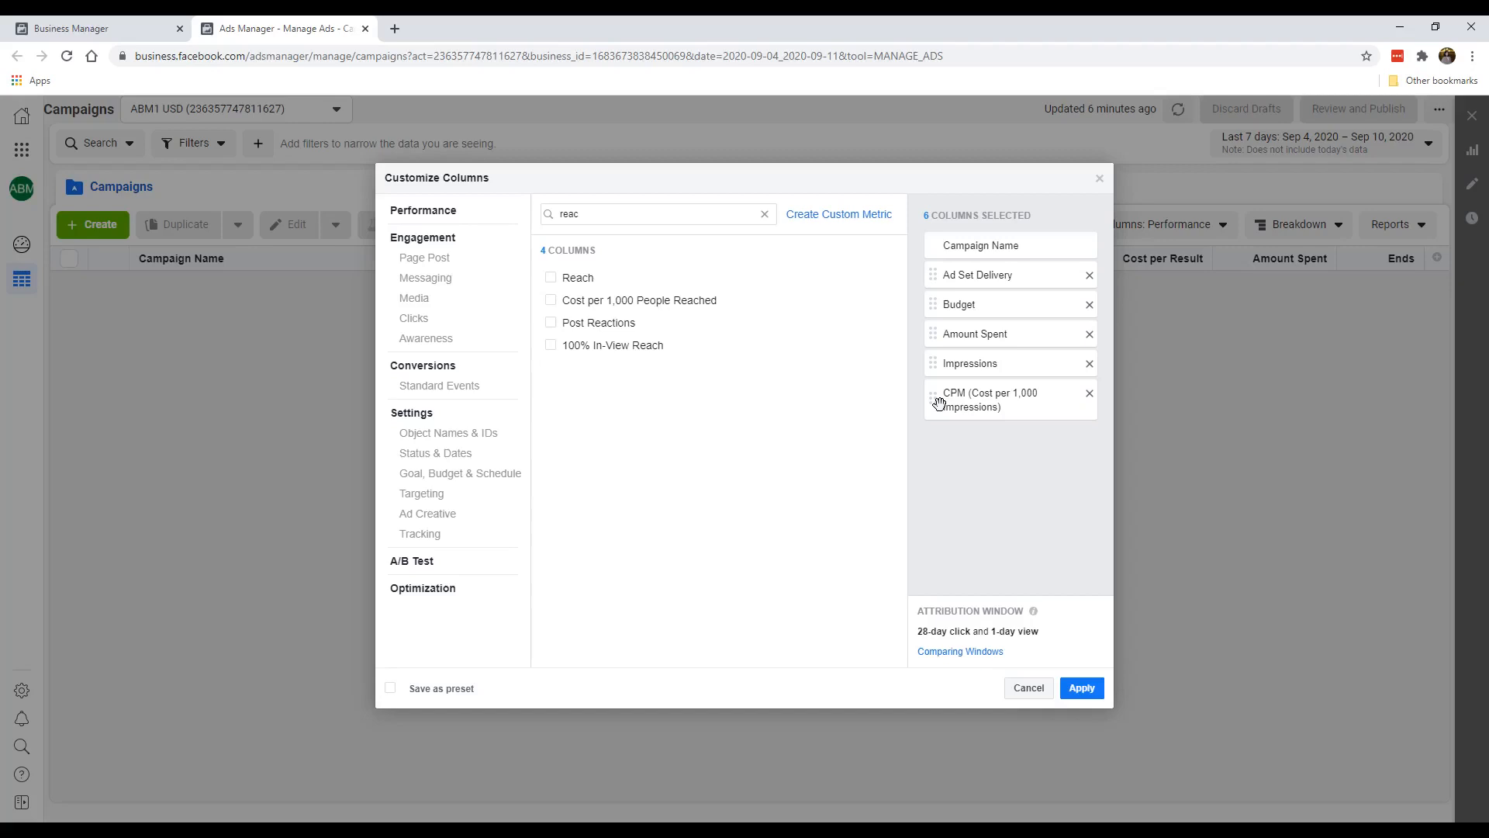
Search the metrics for "link" and add the Link Clicks and CPC (Cost per Link Click) columns.
{"action": "left_click", "coordinate": [764, 214]}
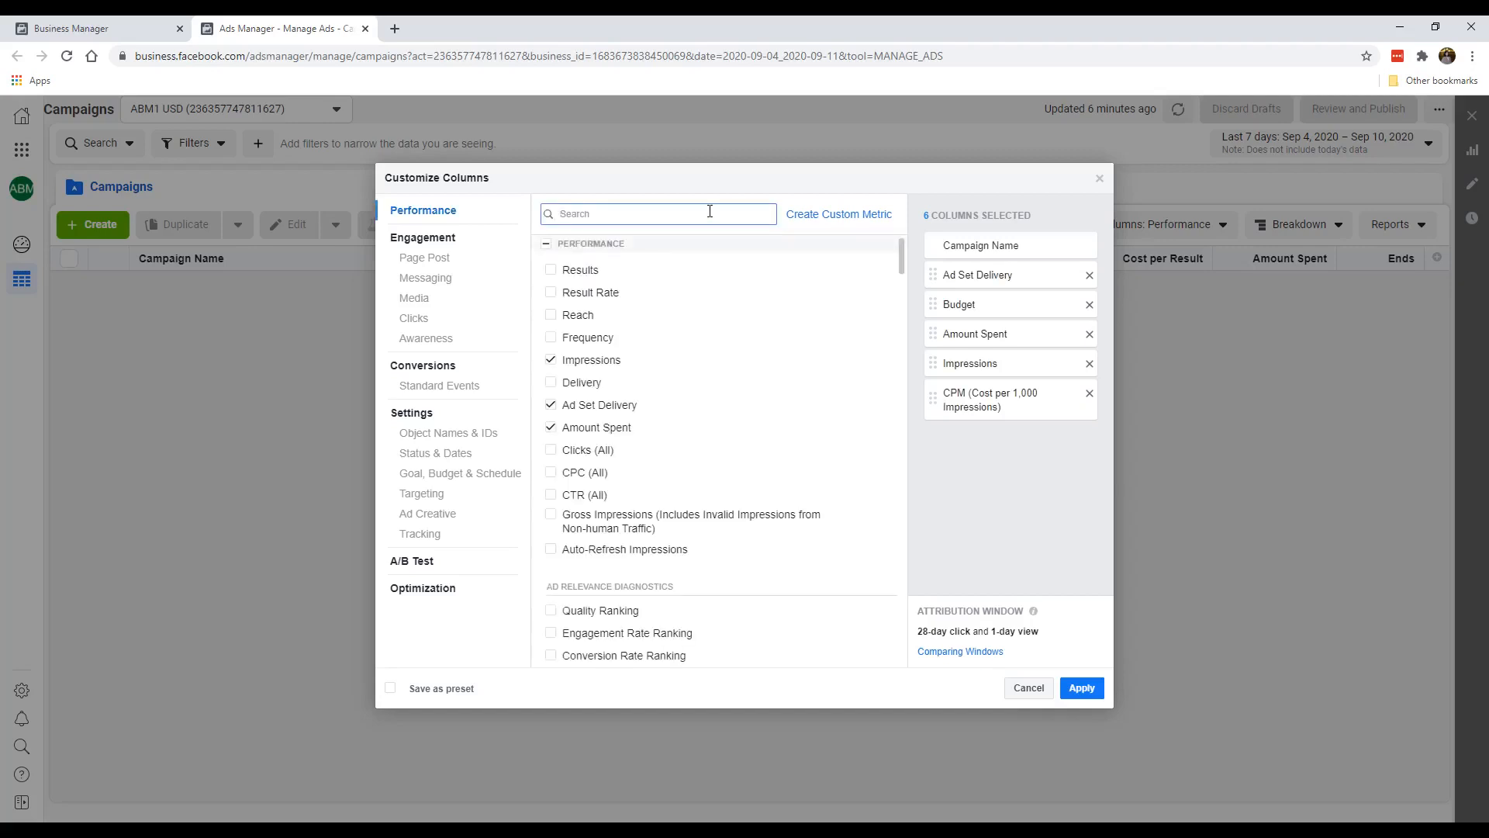
{"action": "type", "text": "link"}
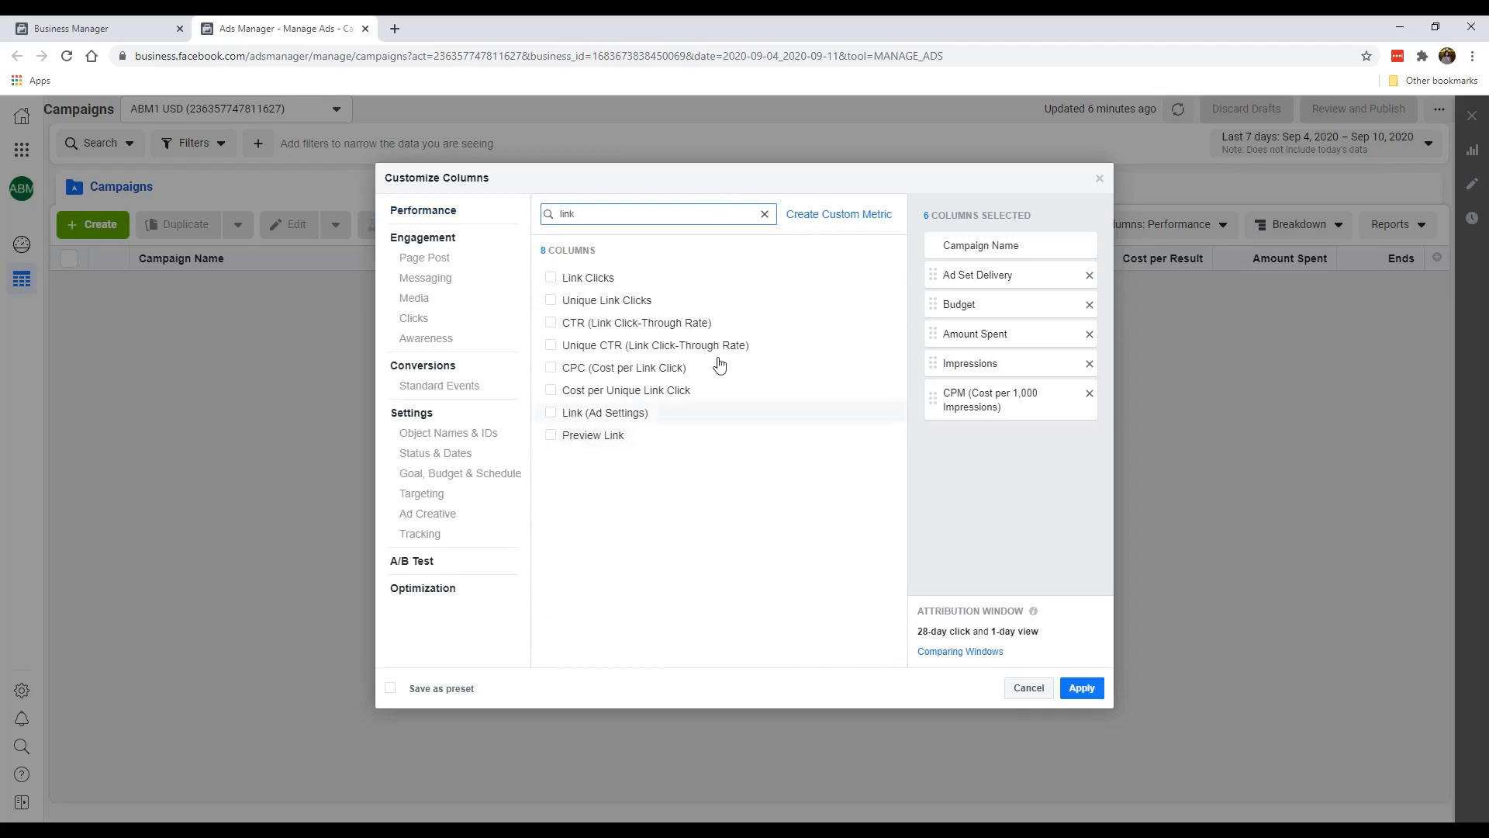
{"action": "left_click", "coordinate": [596, 279]}
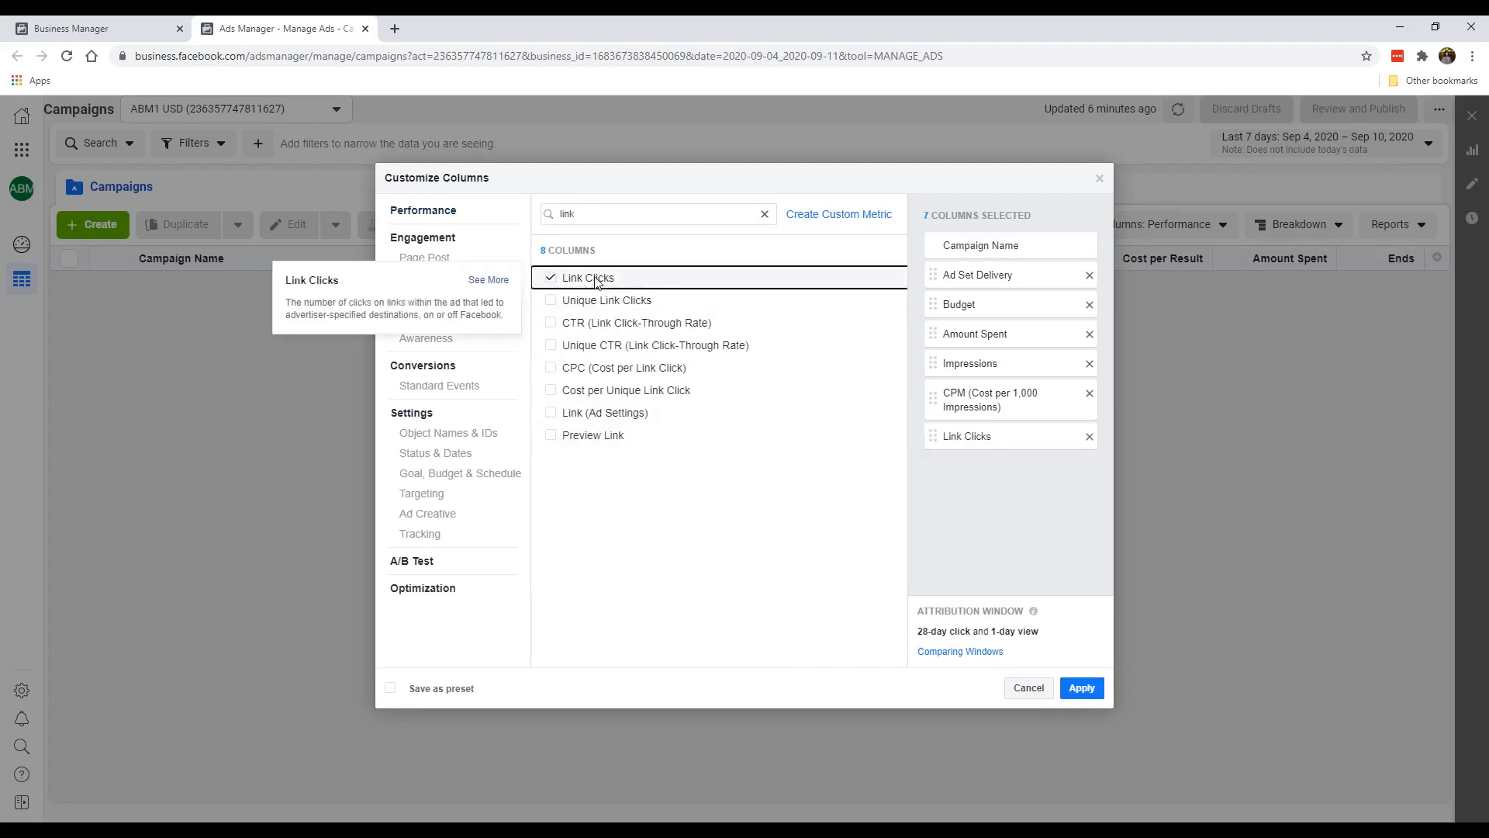
{"action": "left_click", "coordinate": [587, 375]}
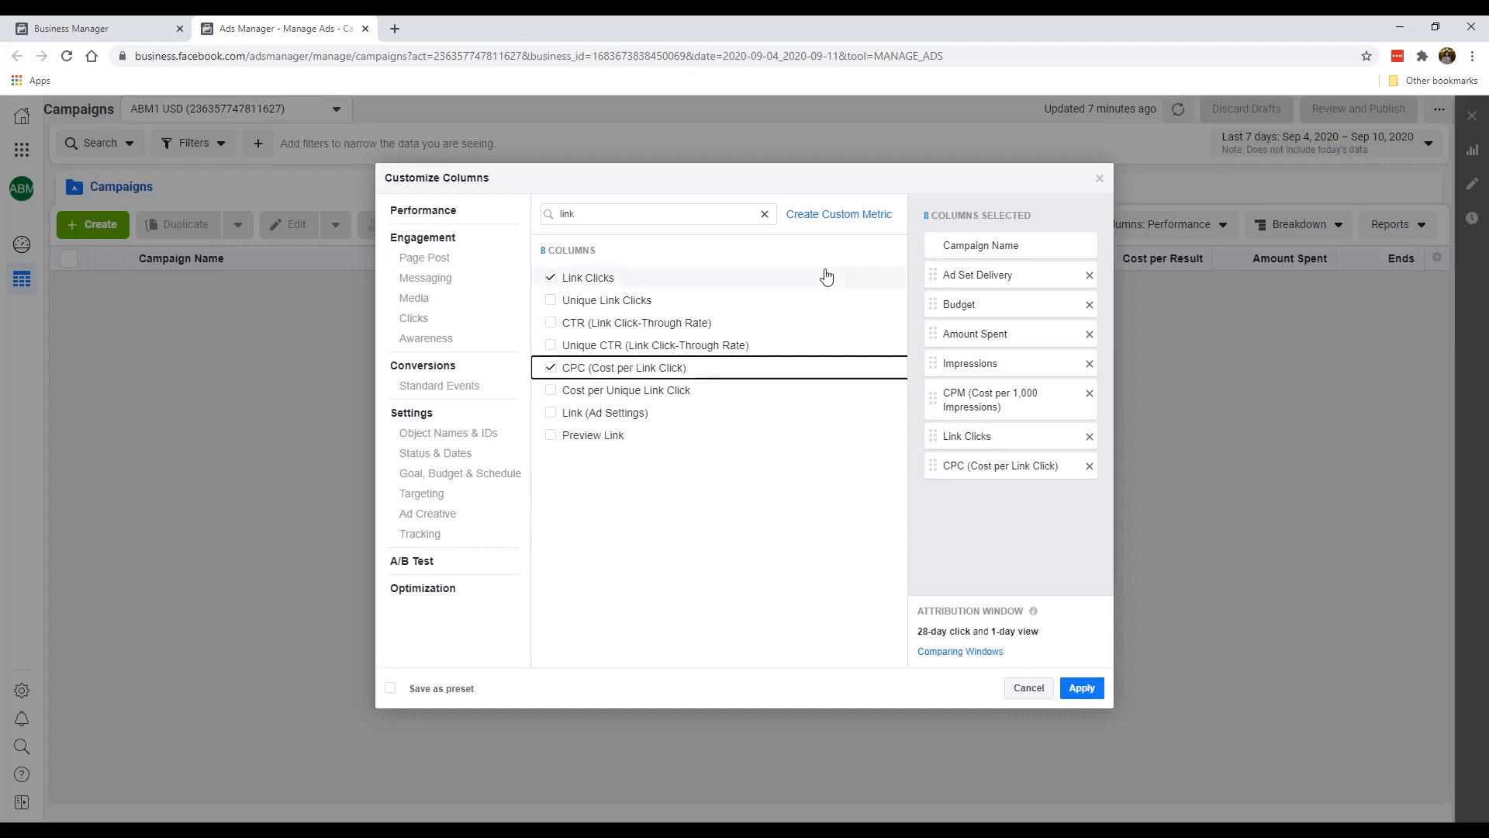
Search the metrics for "ctr" and add the CTR (Link Click-Through Rate) and CTR (All) columns.
{"action": "left_click", "coordinate": [765, 215]}
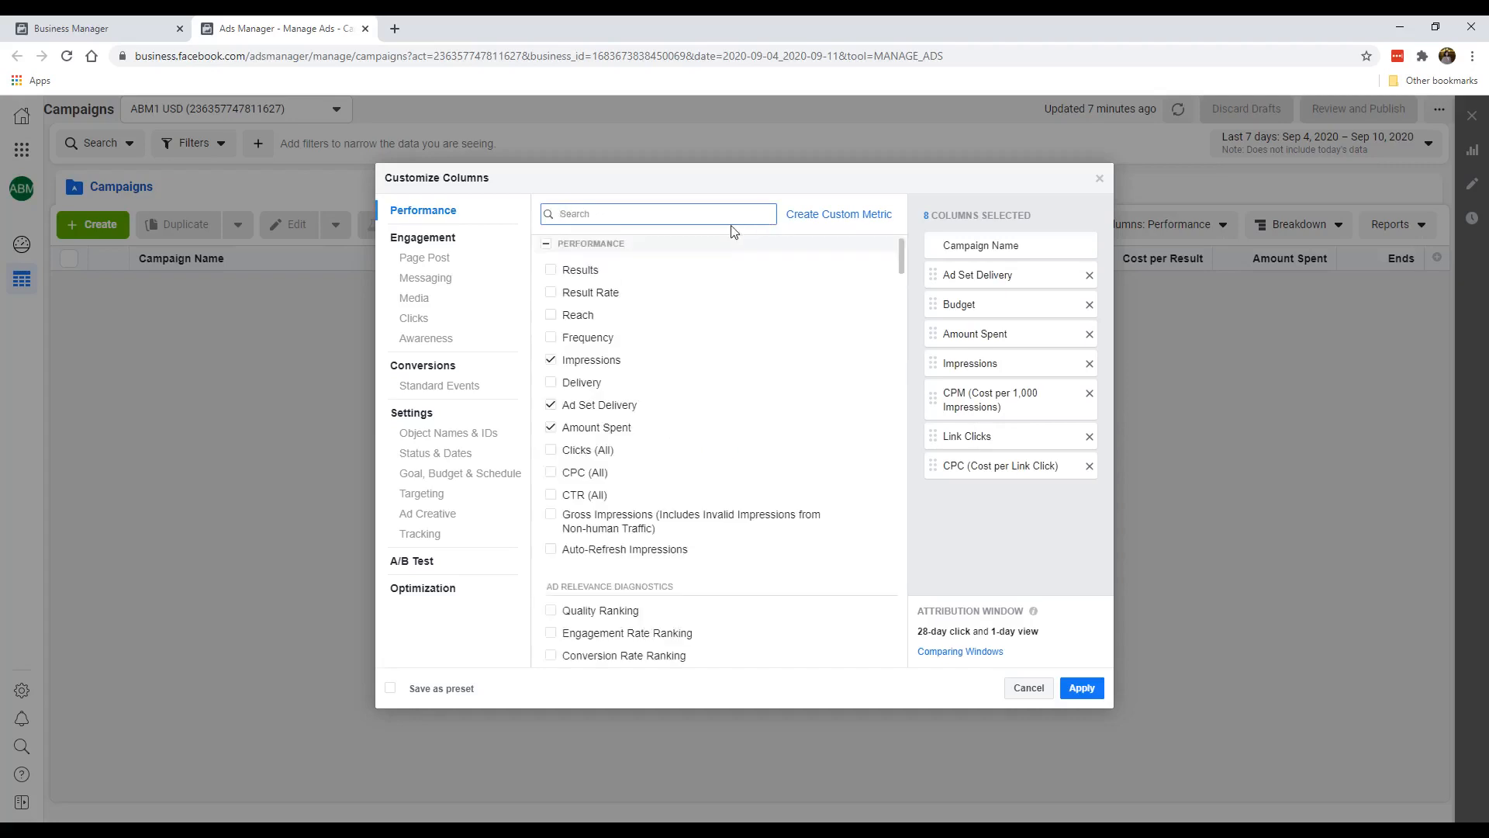
{"action": "type", "text": "ctr"}
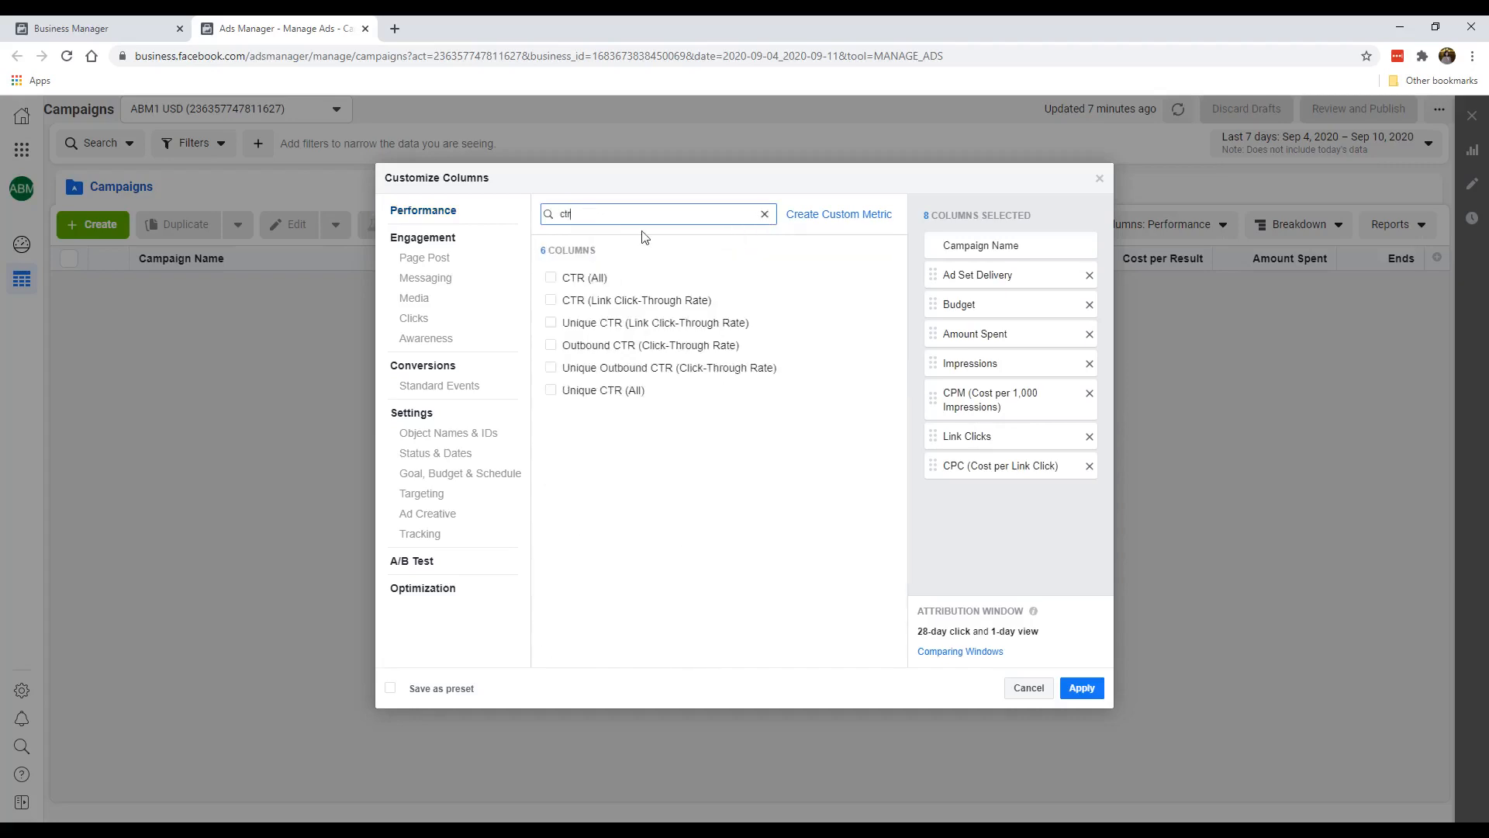
{"action": "mouse_move", "coordinate": [637, 303]}
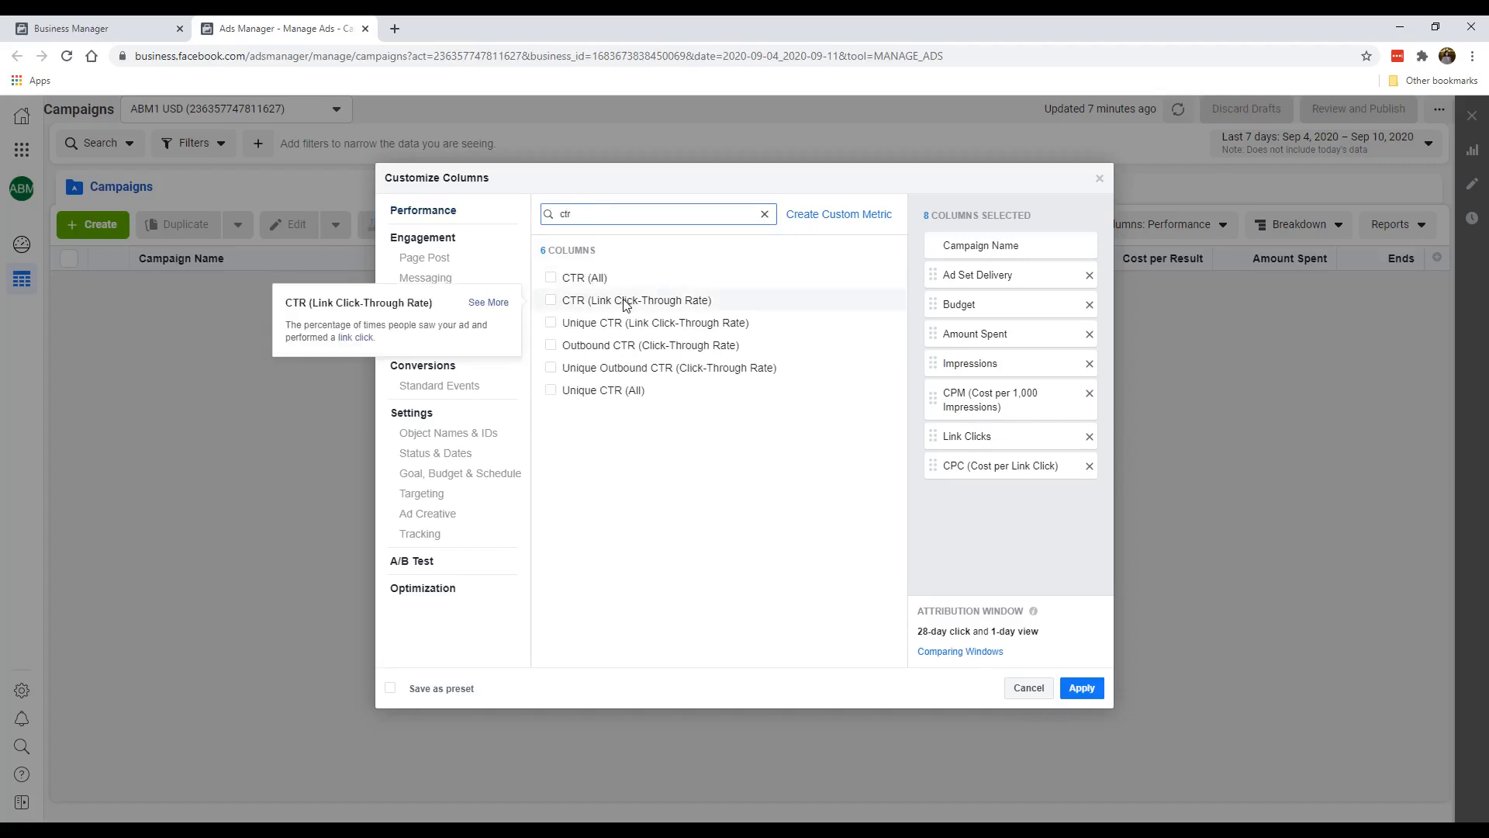
{"action": "left_click", "coordinate": [625, 303]}
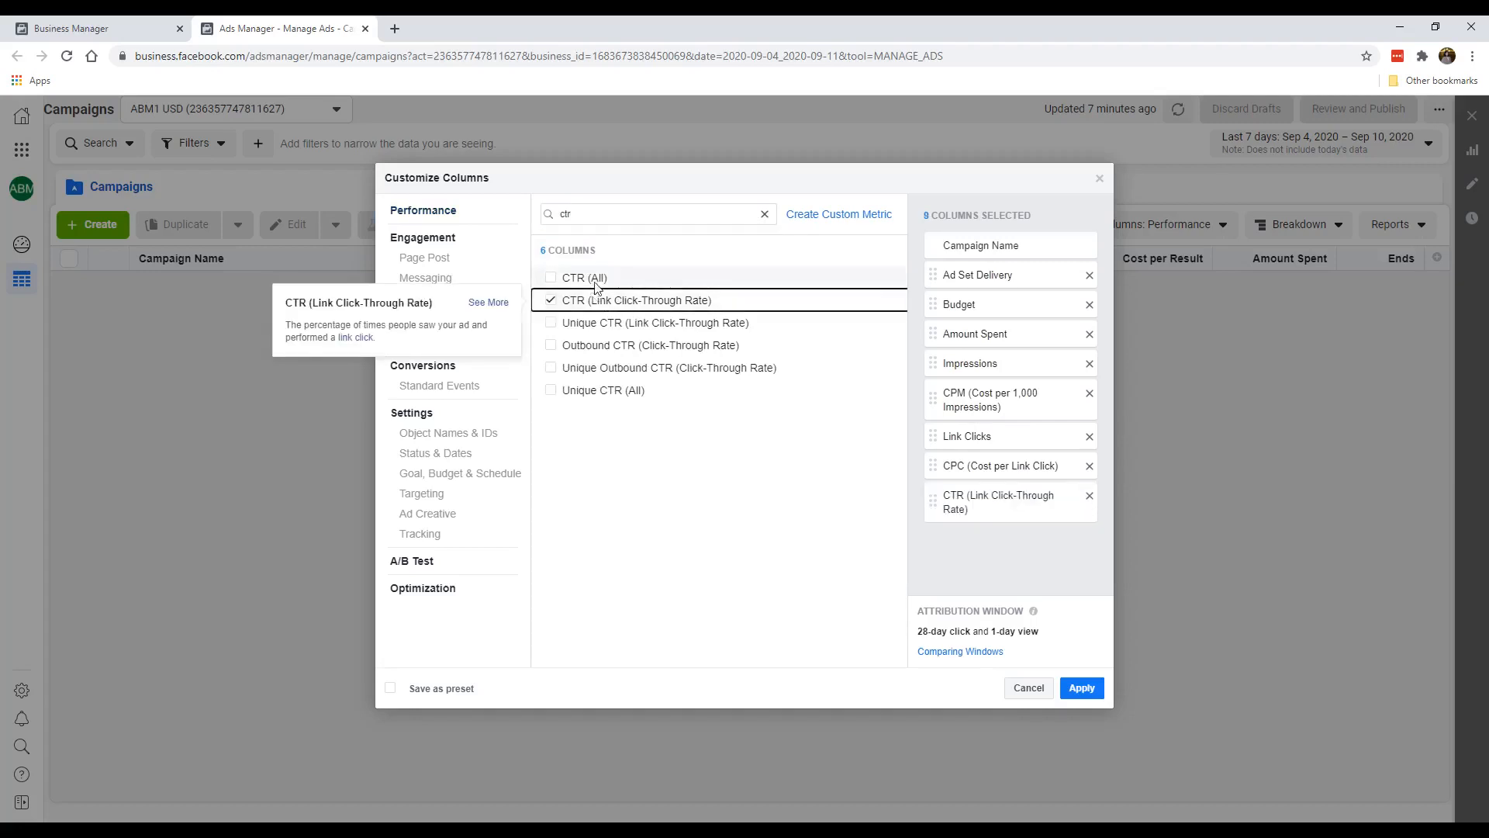
{"action": "left_click", "coordinate": [603, 278]}
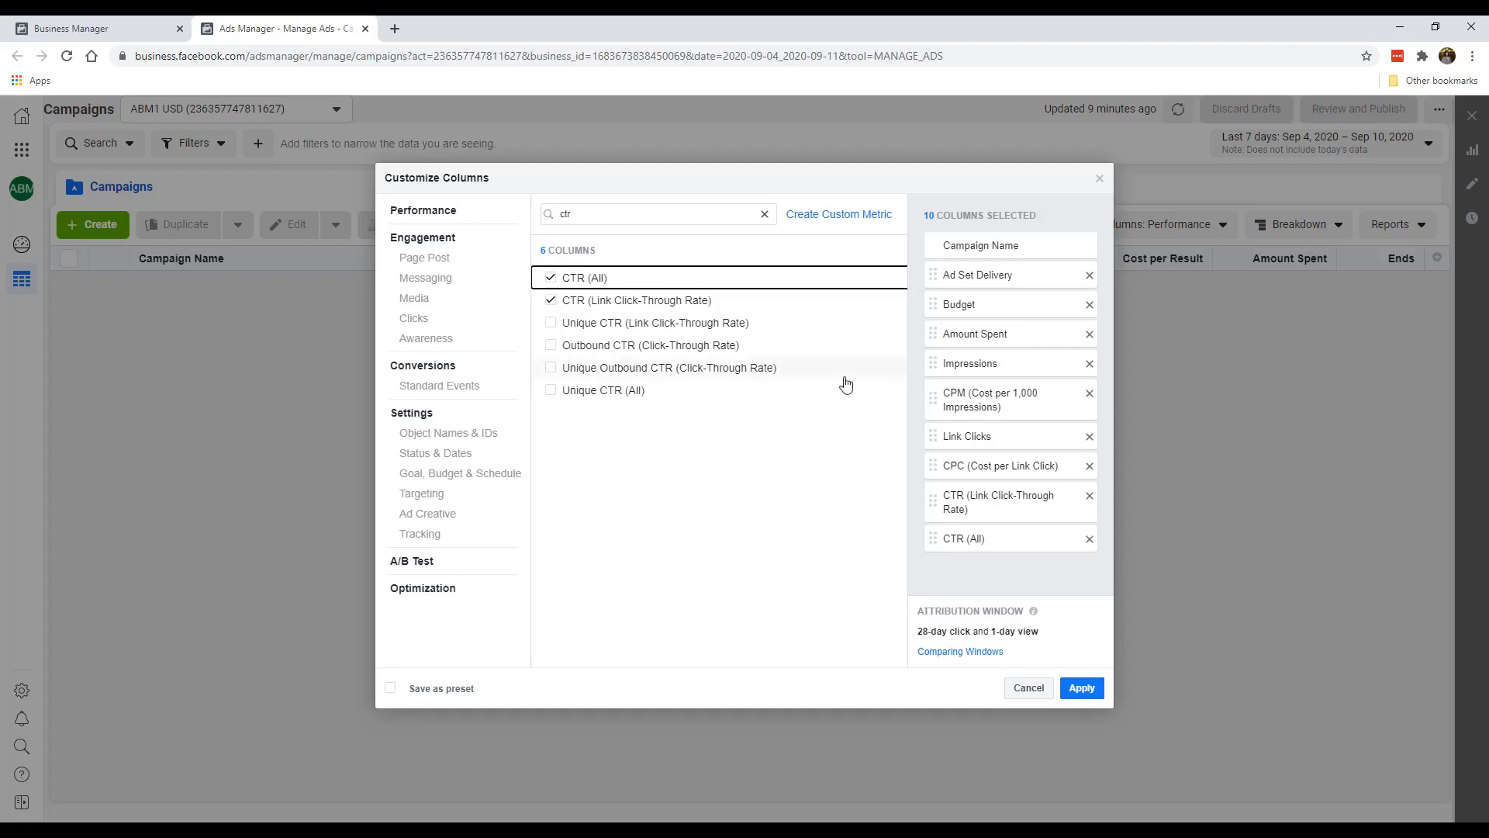
Search the metrics for "lead" and include the Total and Cost columns for Leads.
{"action": "left_click_drag", "start_coordinate": [632, 217], "coordinate": [520, 228]}
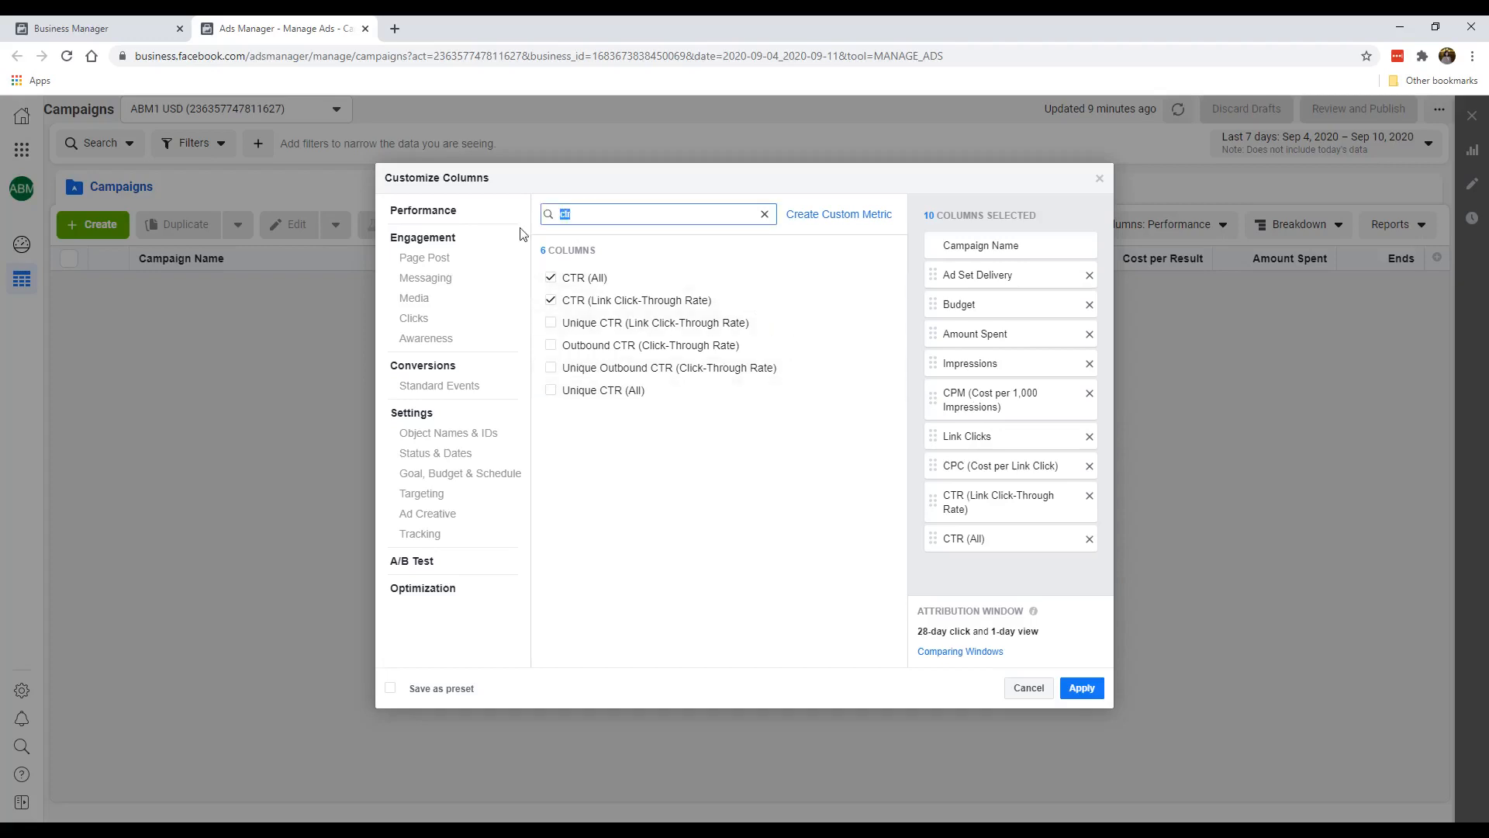
{"action": "key", "text": "BackSpace"}
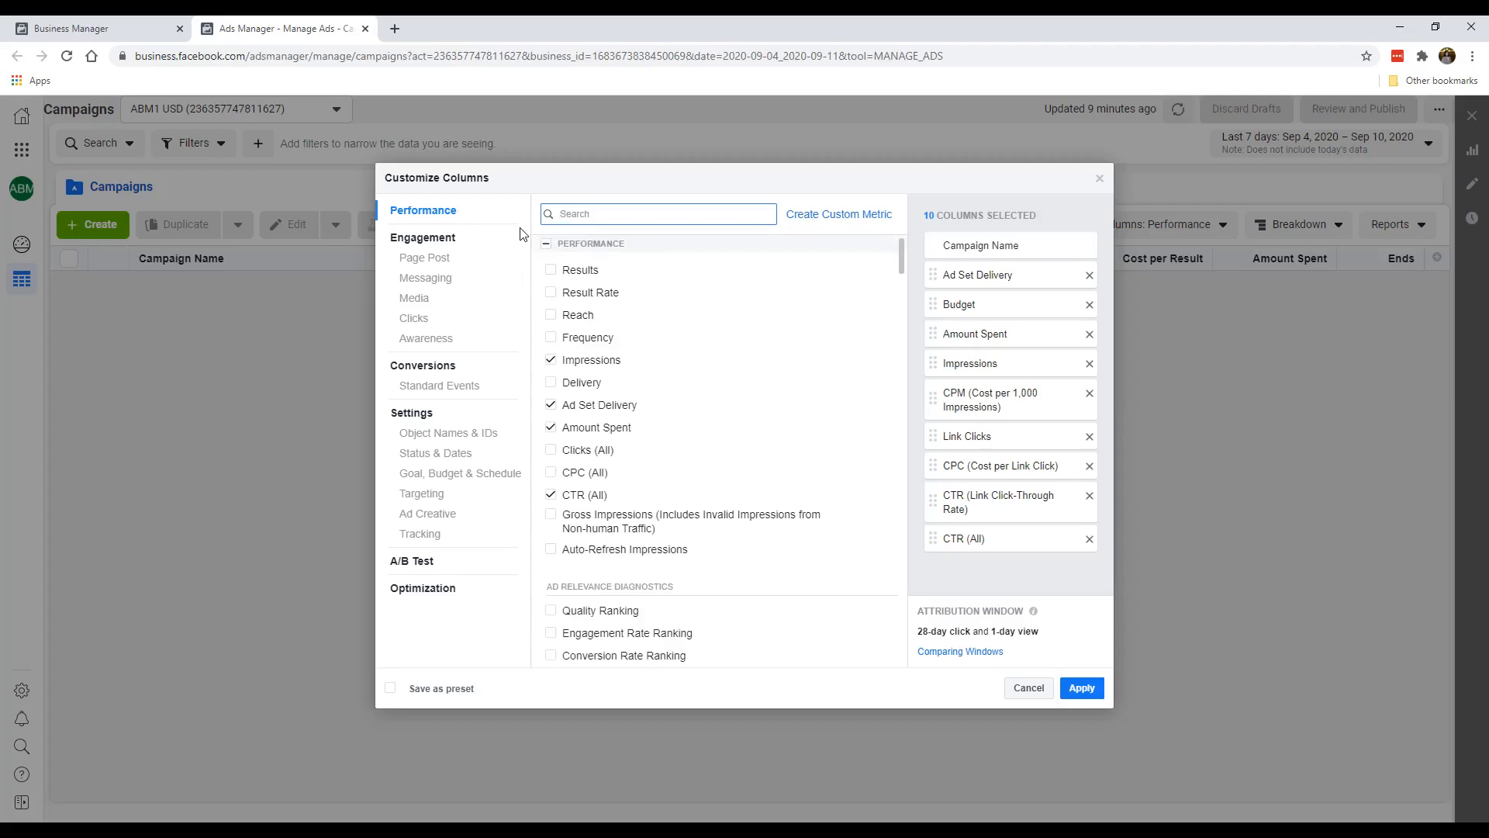
{"action": "type", "text": "lead"}
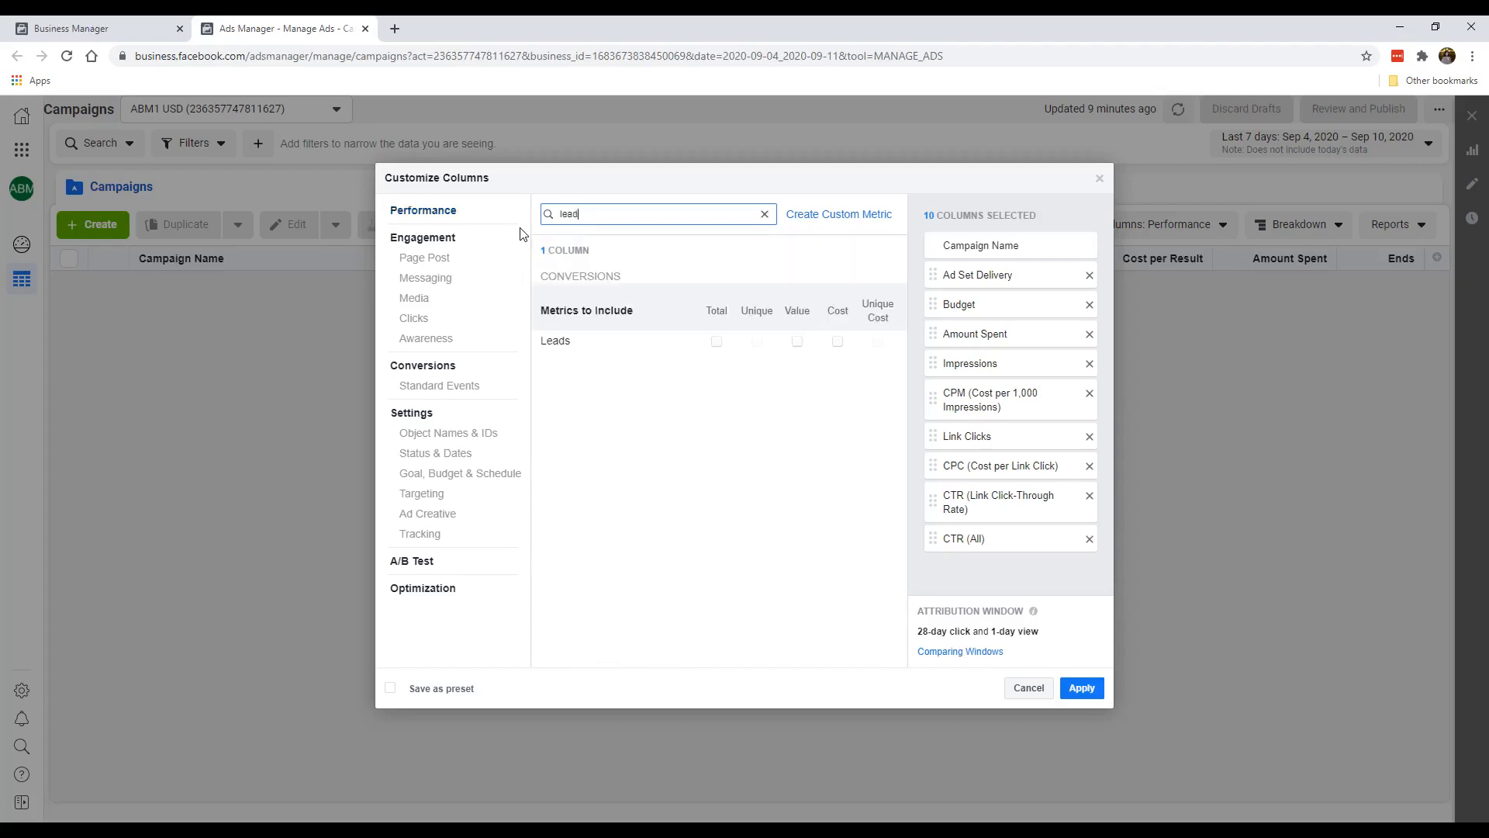
{"action": "left_click", "coordinate": [717, 345]}
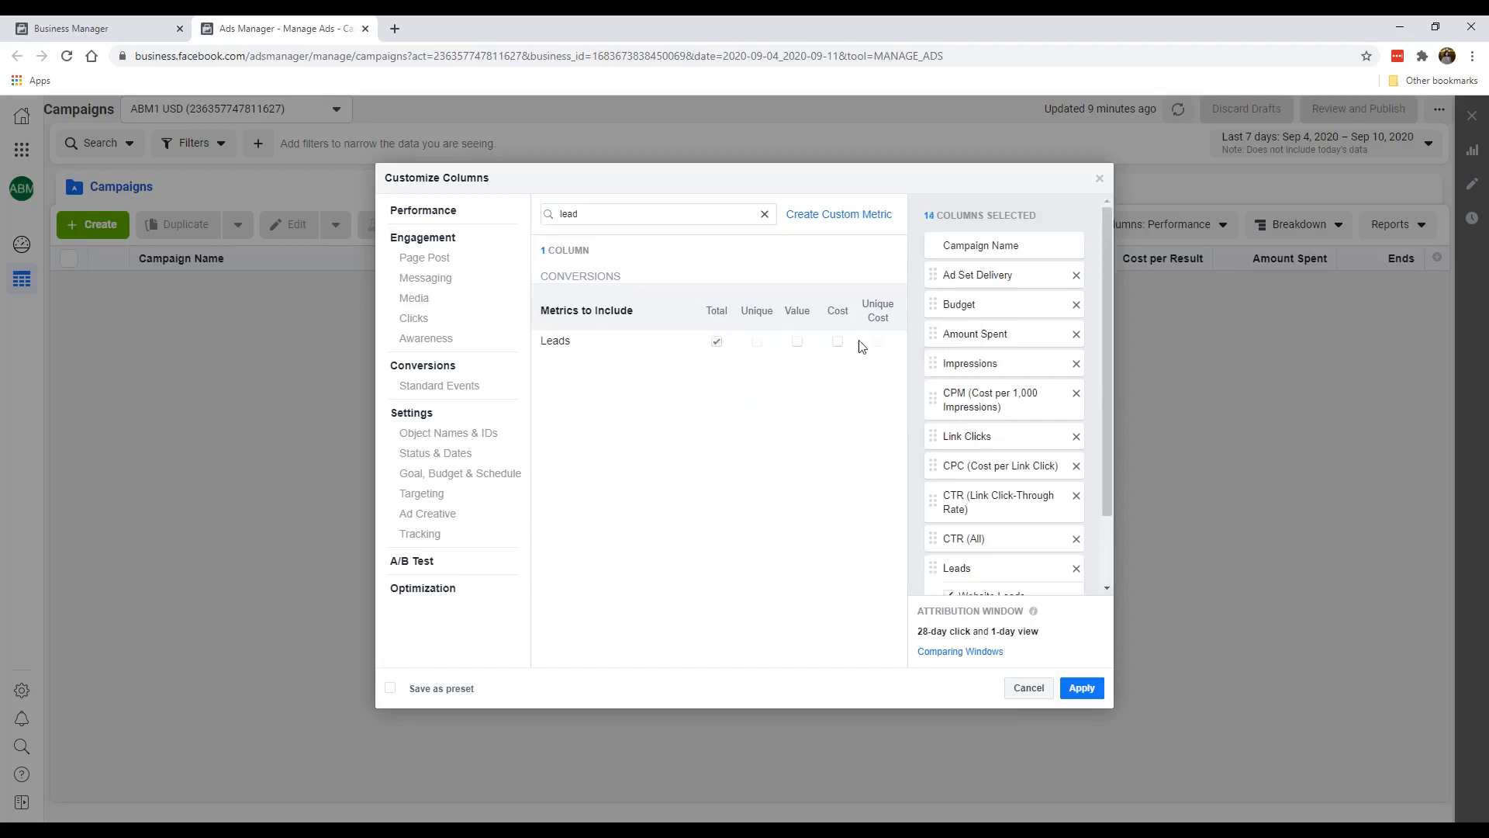
{"action": "left_click", "coordinate": [838, 343]}
Exclude the Website Leads, Offline Leads and On-Facebook Leads sub-columns from the selected Leads column.
{"action": "scroll", "coordinate": [1001, 411], "scroll_direction": "down", "scroll_amount": 2}
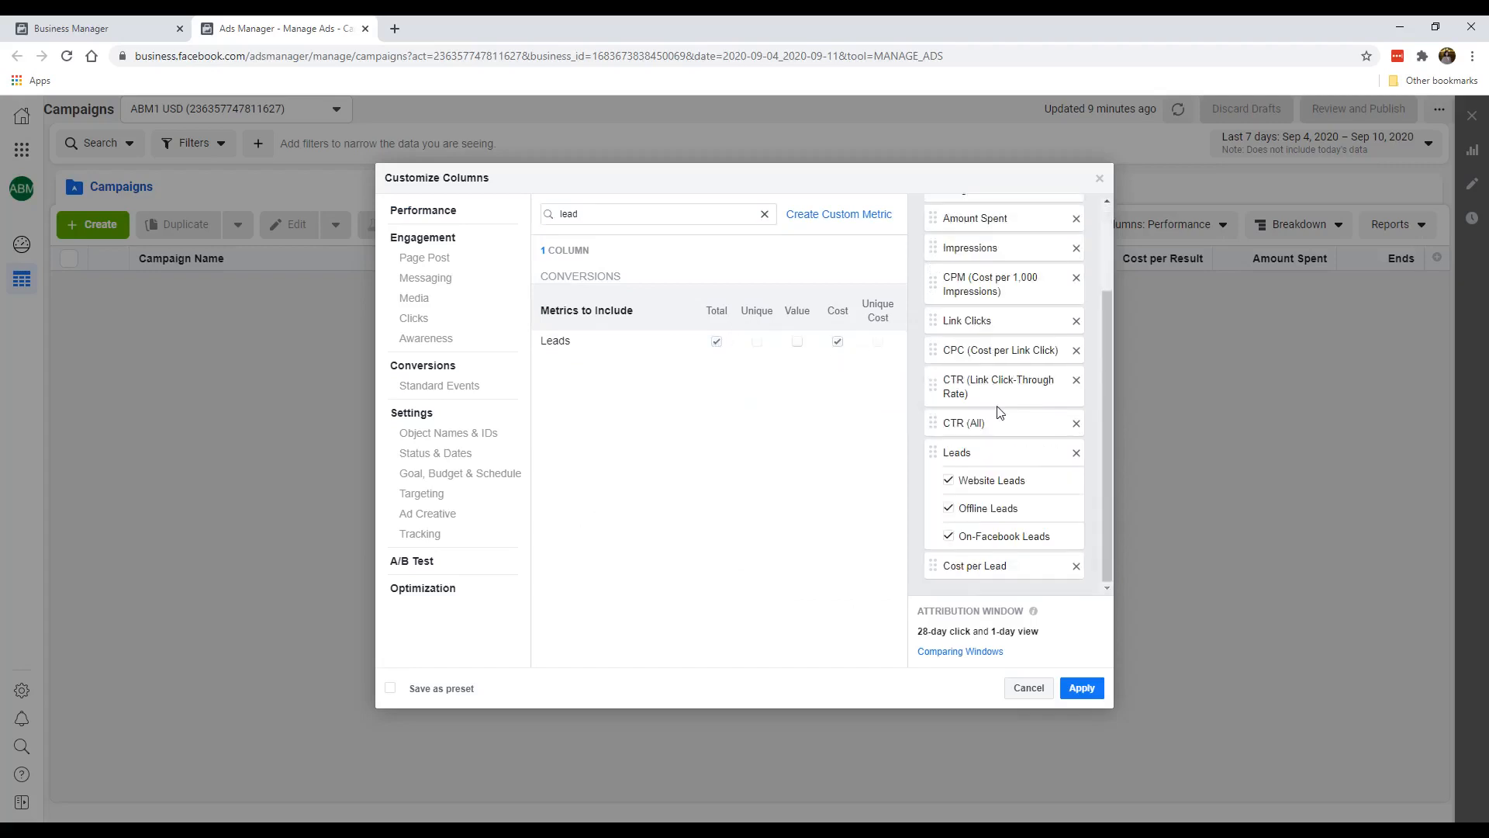
{"action": "left_click", "coordinate": [948, 481]}
{"action": "left_click", "coordinate": [949, 508]}
{"action": "left_click", "coordinate": [949, 537]}
Review the full list of selected columns and their order, from Campaign Name to Cost per Lead.
{"action": "scroll", "coordinate": [1016, 442], "scroll_direction": "up", "scroll_amount": 3}
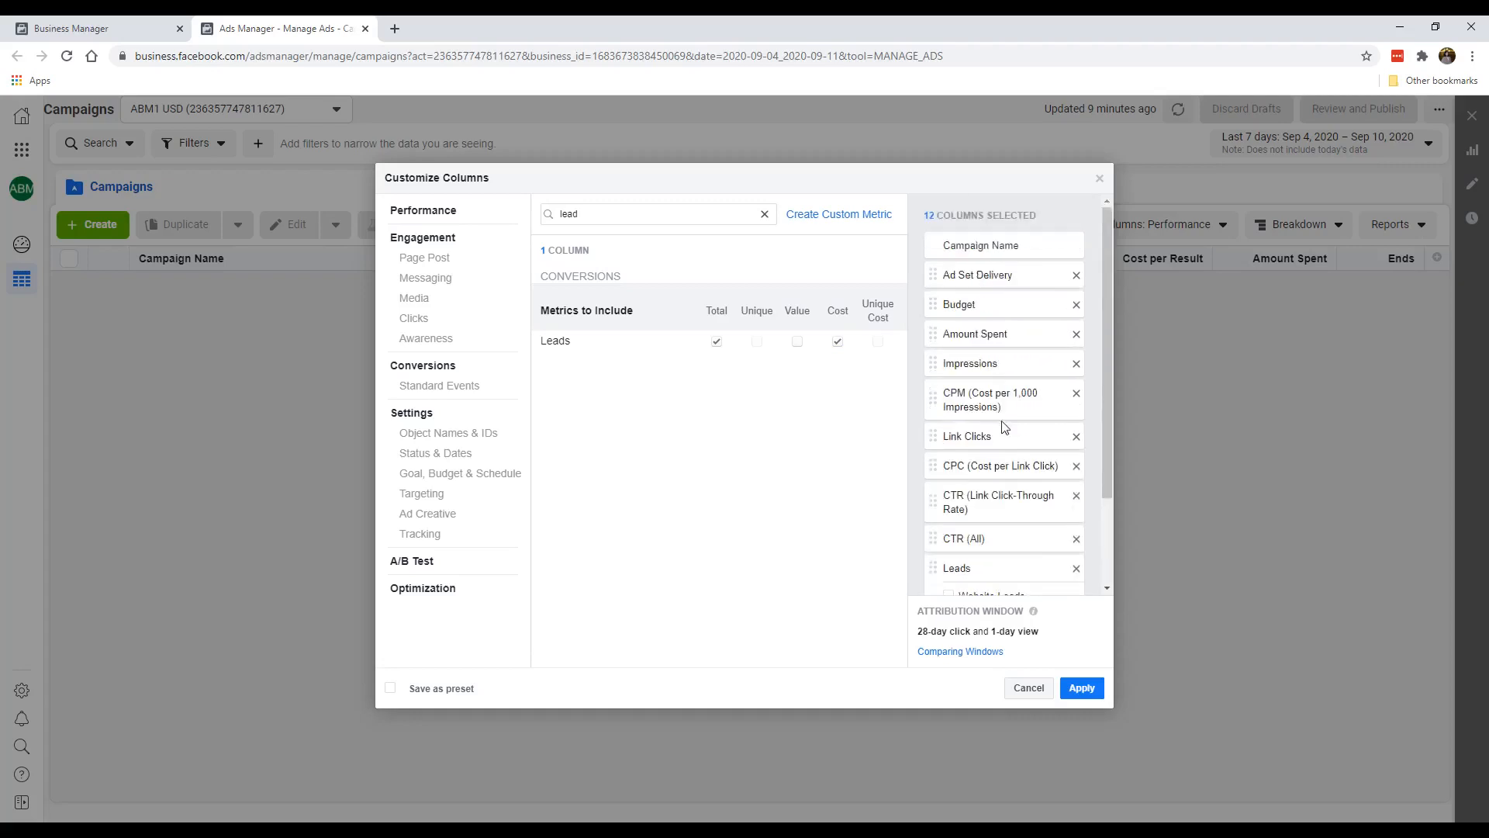
{"action": "scroll", "coordinate": [1006, 407], "scroll_direction": "down", "scroll_amount": 3}
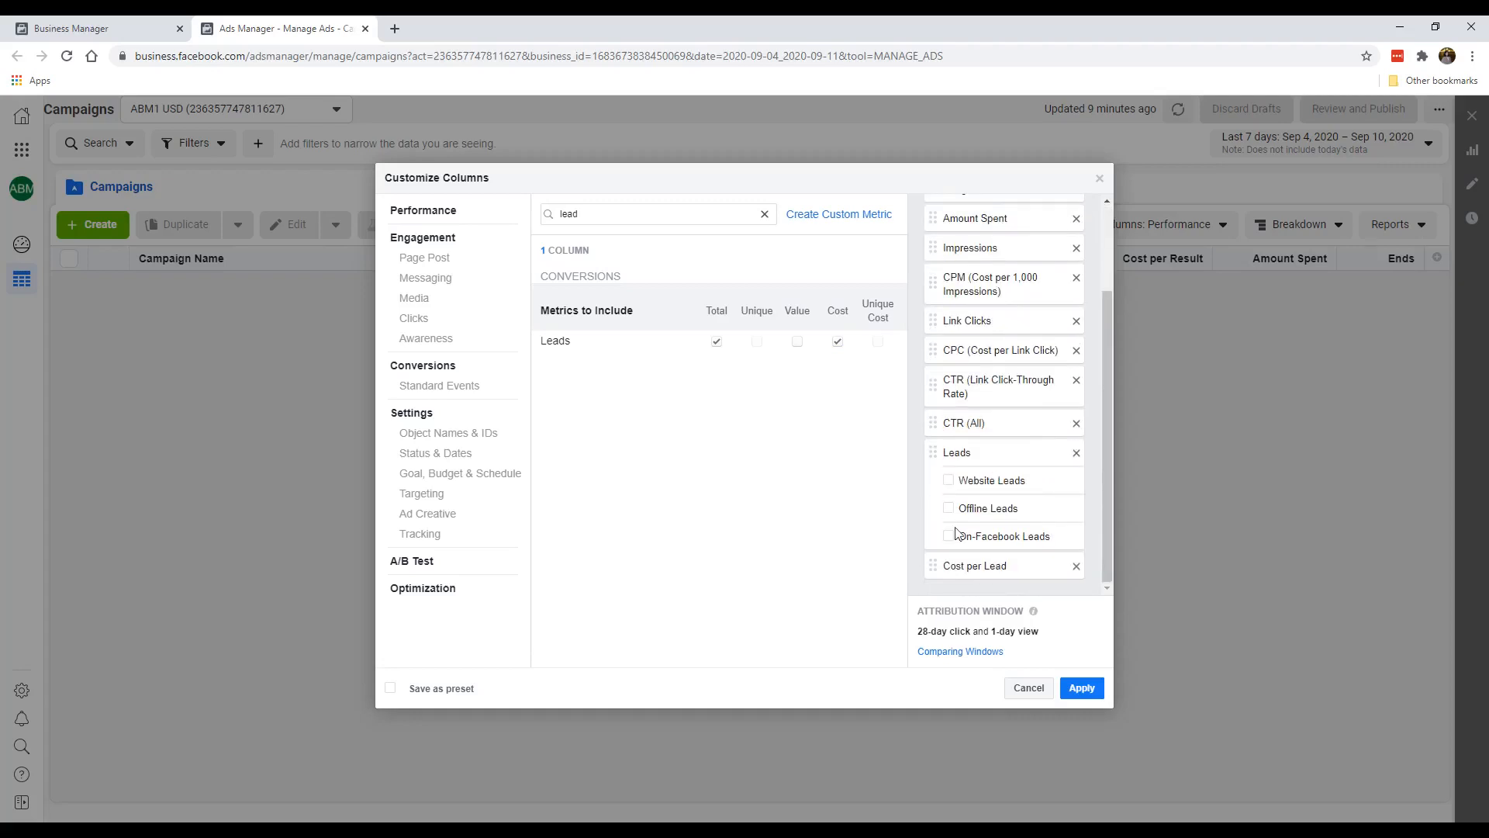
{"action": "scroll", "coordinate": [969, 527], "scroll_direction": "up", "scroll_amount": 3}
{"action": "scroll", "coordinate": [991, 391], "scroll_direction": "down", "scroll_amount": 3}
{"action": "scroll", "coordinate": [995, 387], "scroll_direction": "up", "scroll_amount": 3}
{"action": "scroll", "coordinate": [999, 348], "scroll_direction": "down", "scroll_amount": 3}
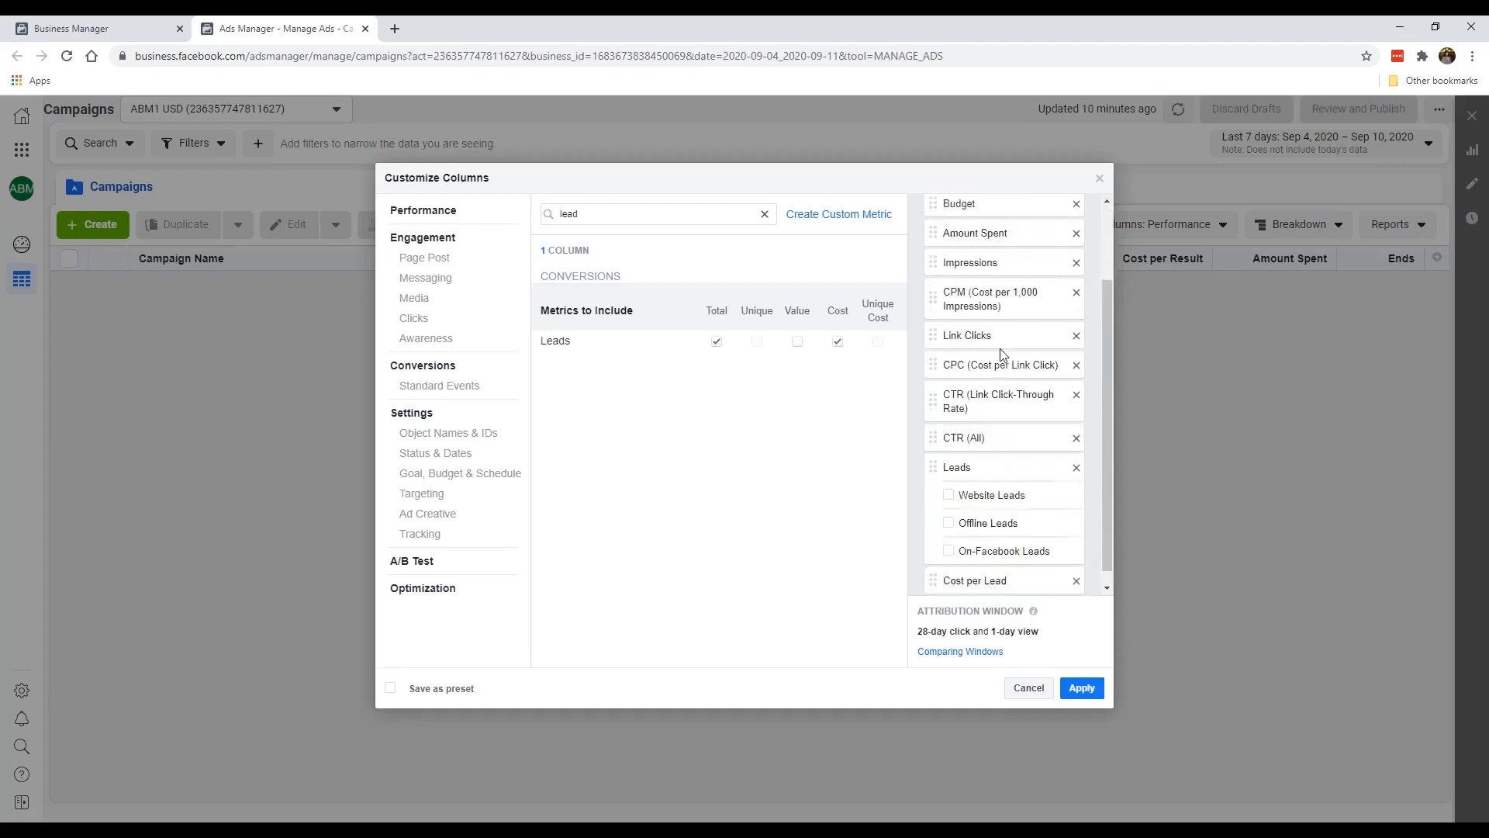
{"action": "scroll", "coordinate": [1003, 372], "scroll_direction": "up", "scroll_amount": 3}
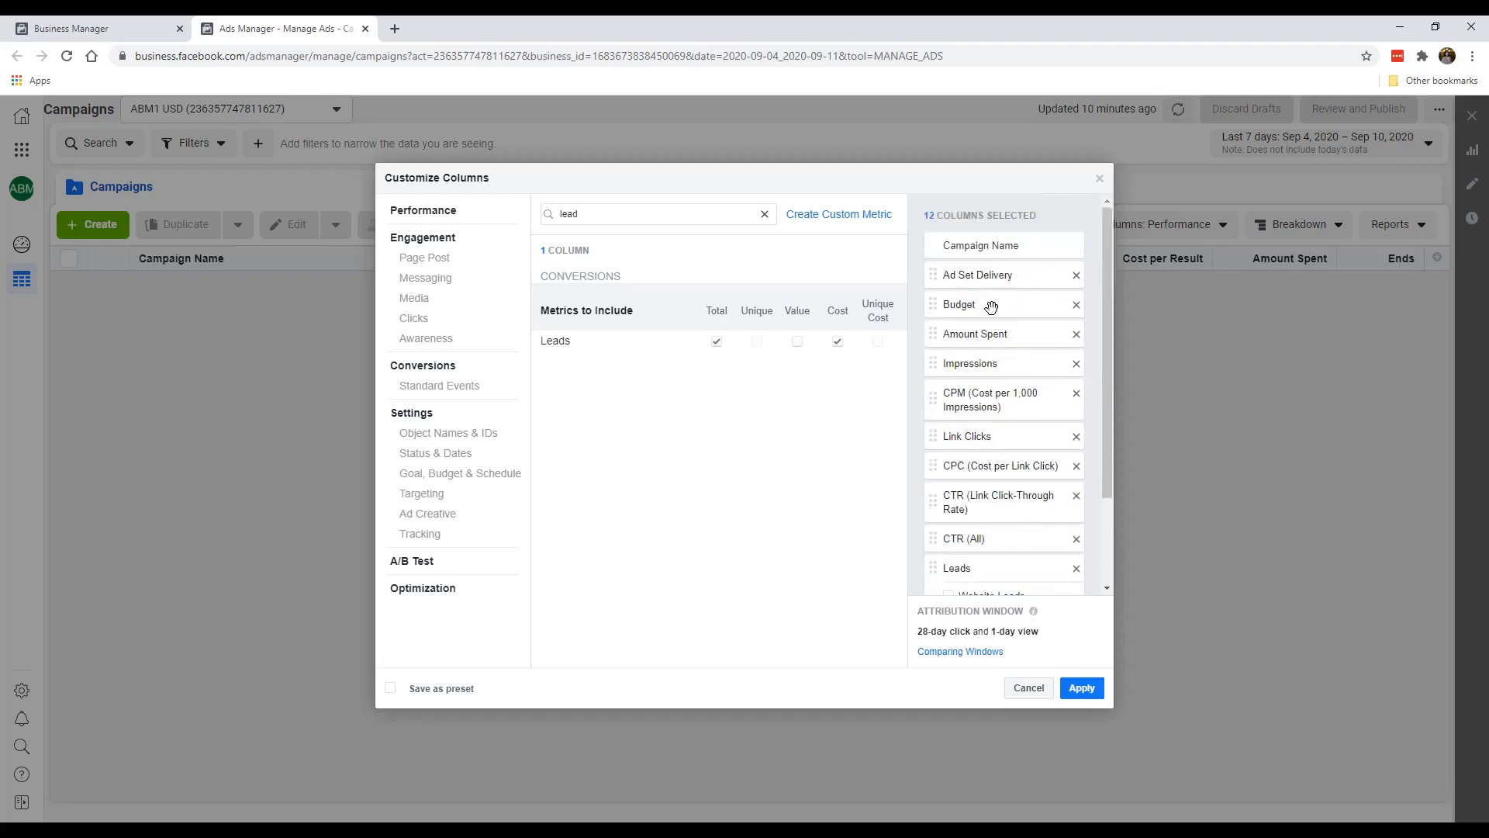
{"action": "scroll", "coordinate": [989, 307], "scroll_direction": "down", "scroll_amount": 3}
{"action": "scroll", "coordinate": [1001, 438], "scroll_direction": "up", "scroll_amount": 3}
{"action": "scroll", "coordinate": [998, 333], "scroll_direction": "down", "scroll_amount": 3}
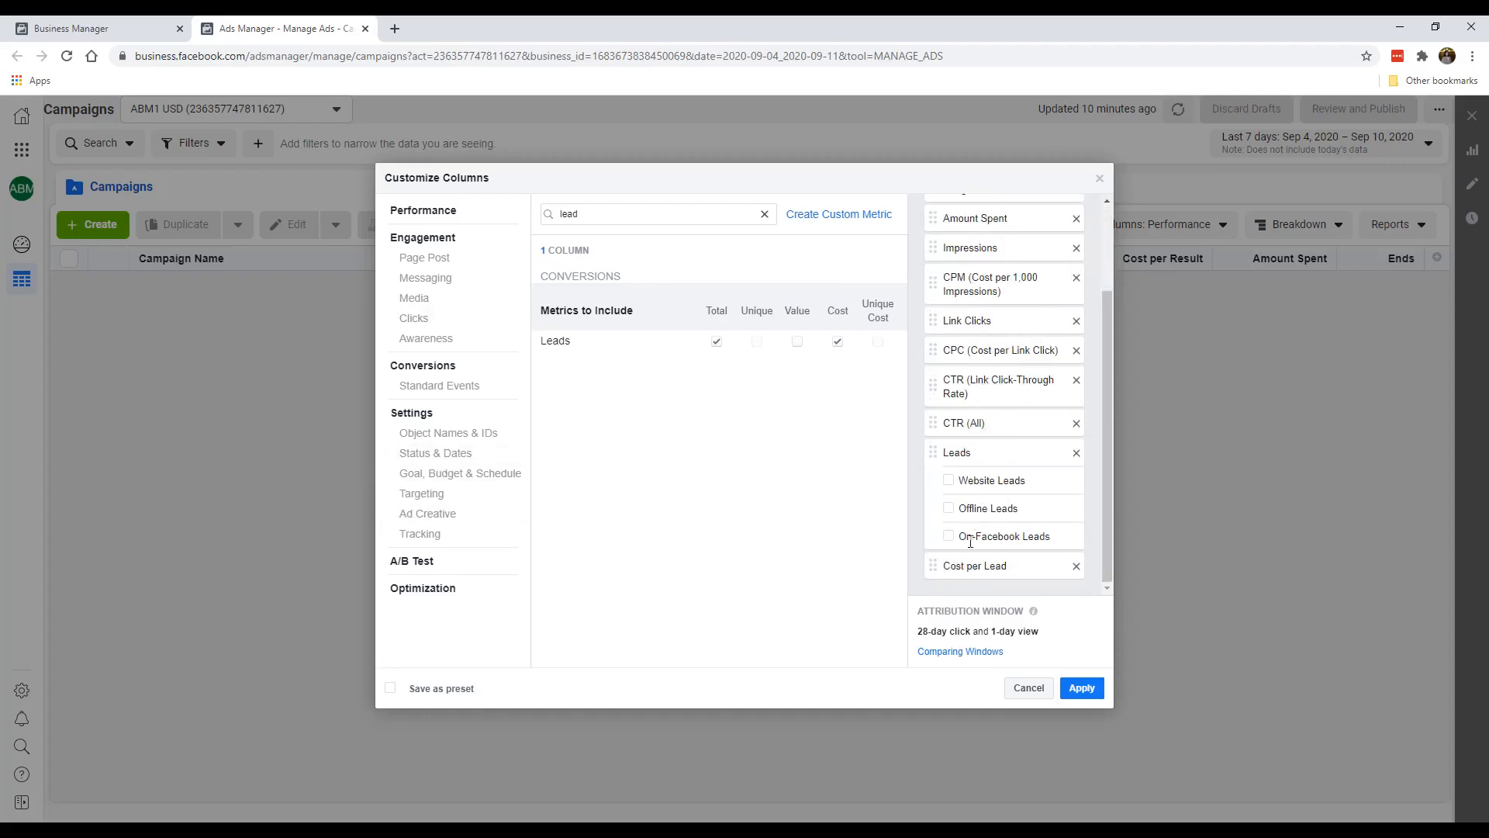
{"action": "scroll", "coordinate": [950, 376], "scroll_direction": "up", "scroll_amount": 3}
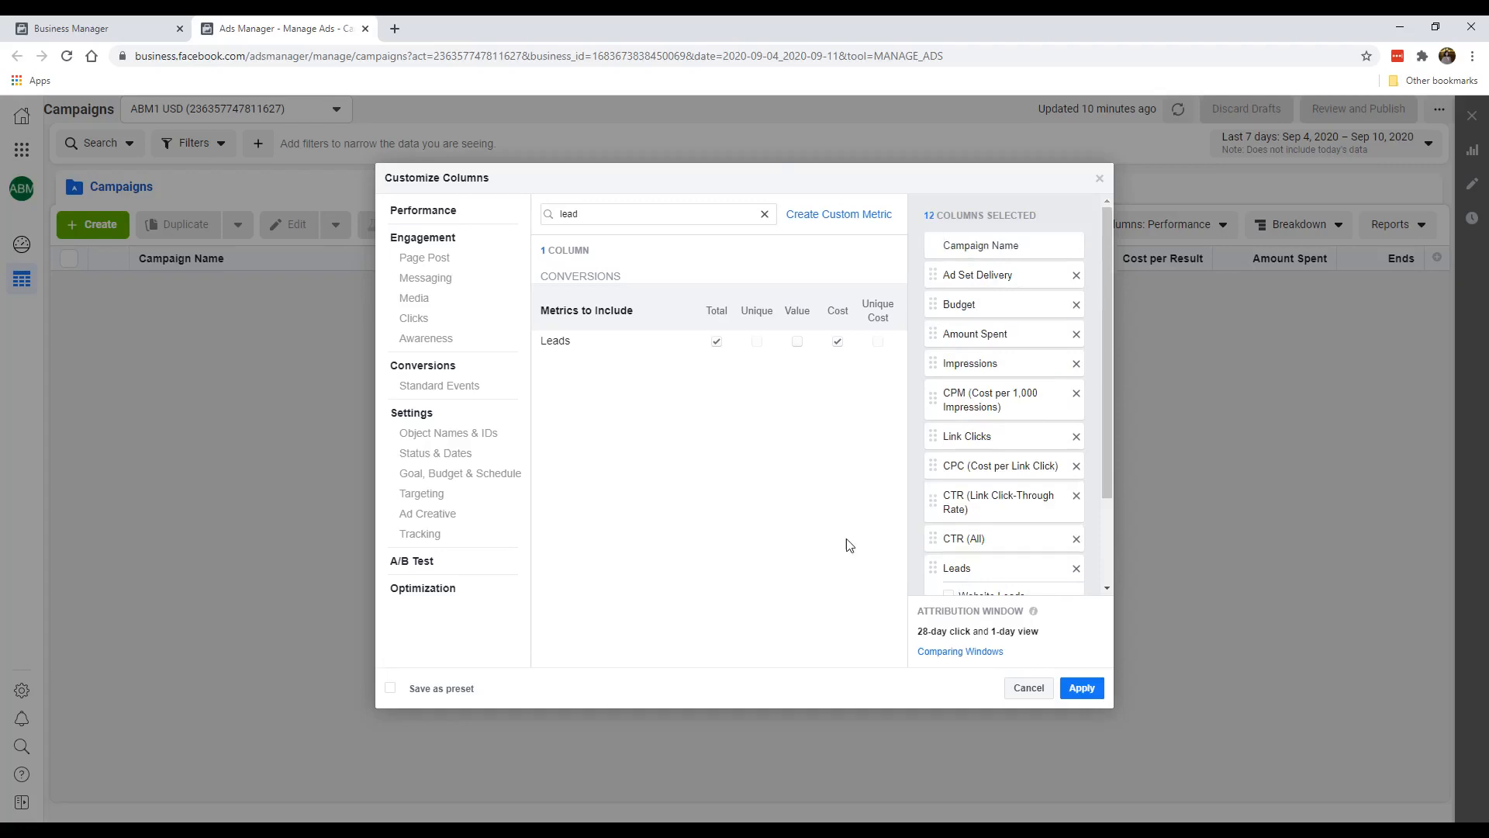
Save the column selection as a preset named "Lead Gen" and apply it to the campaign table.
{"action": "left_click", "coordinate": [457, 689]}
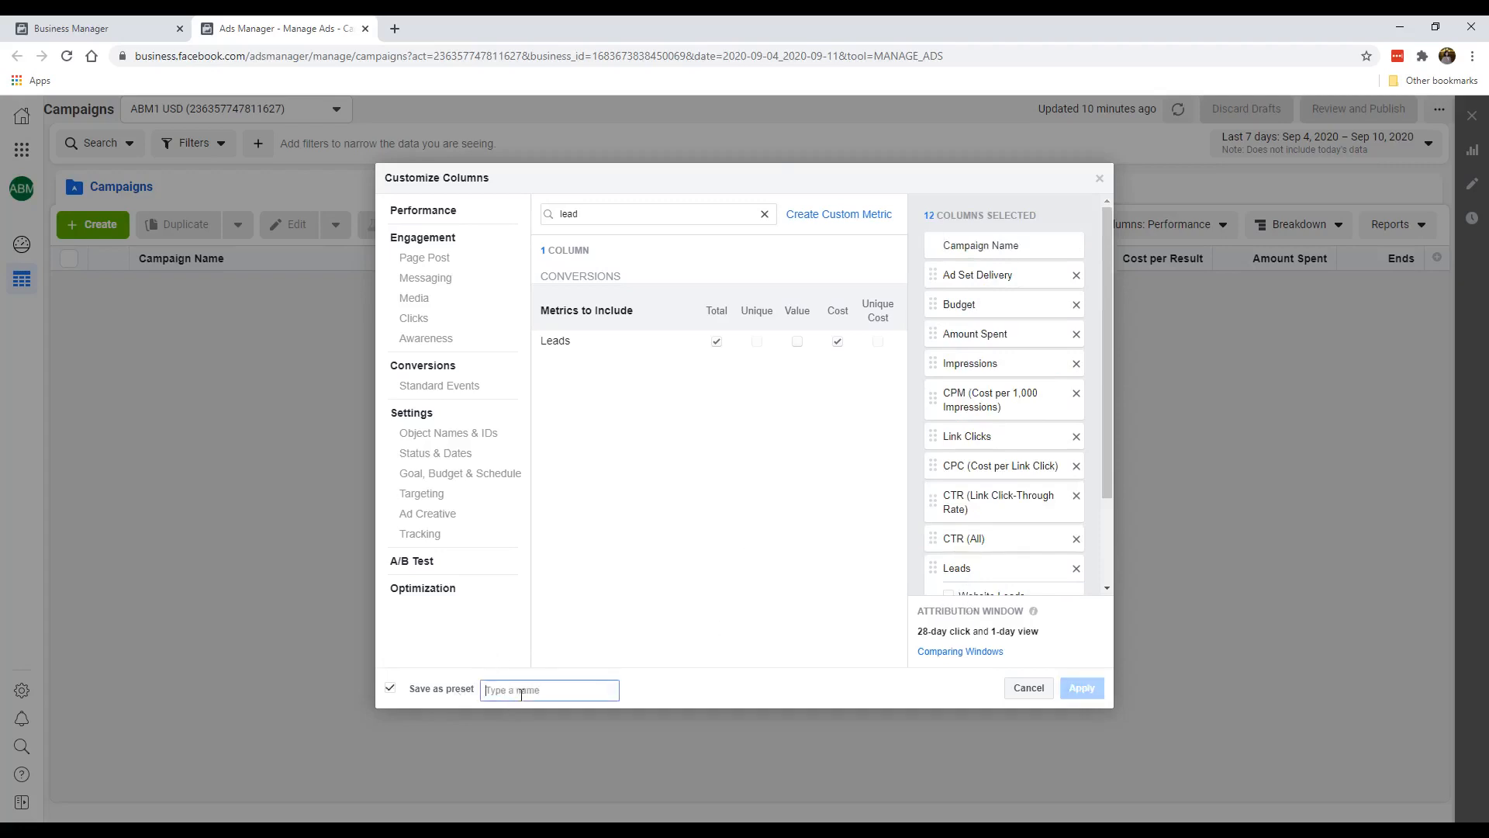
{"action": "type", "text": "Lead Gen"}
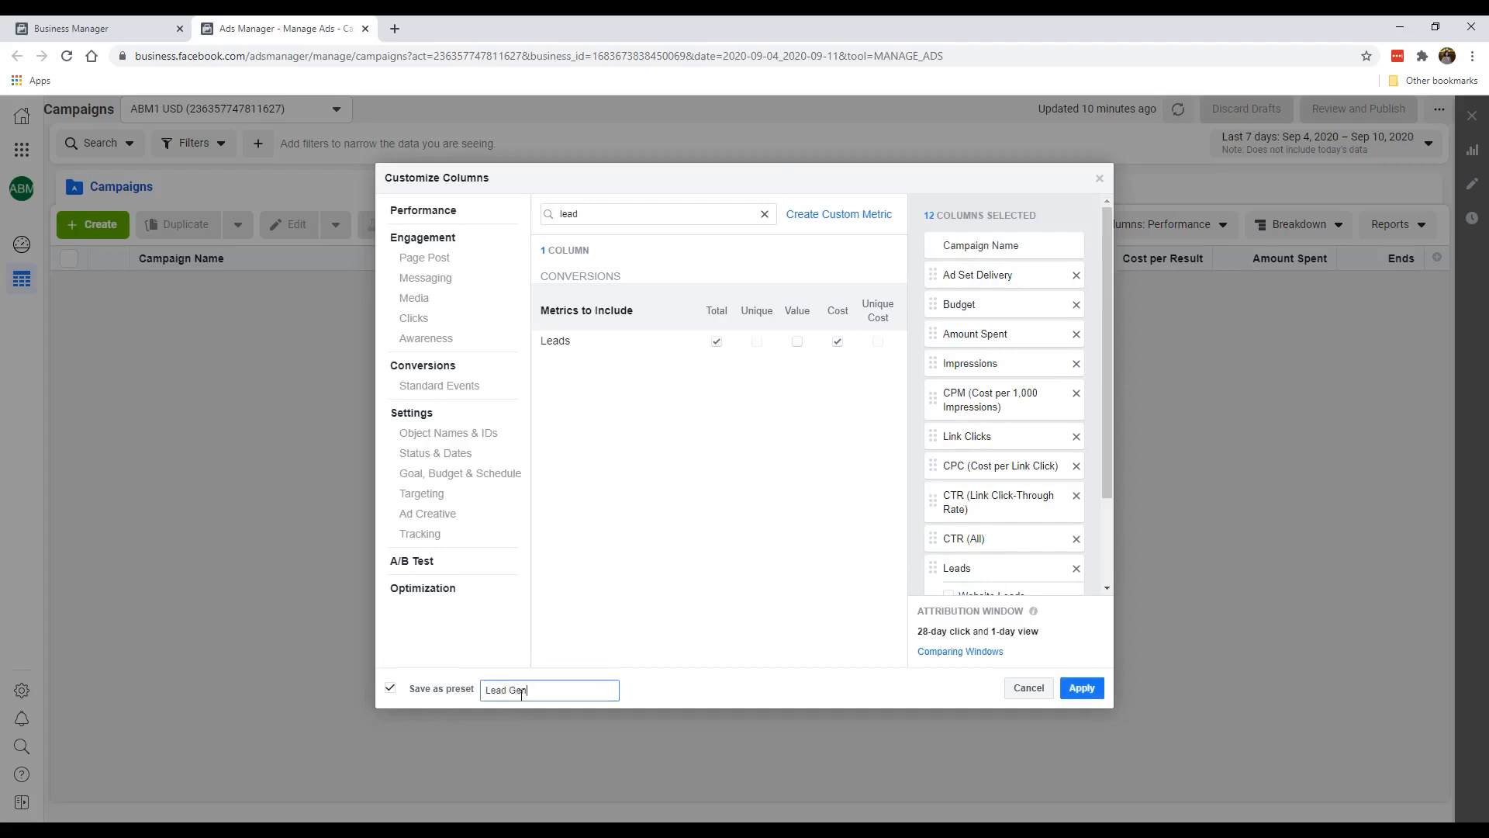
{"action": "scroll", "coordinate": [961, 539], "scroll_direction": "down", "scroll_amount": 2}
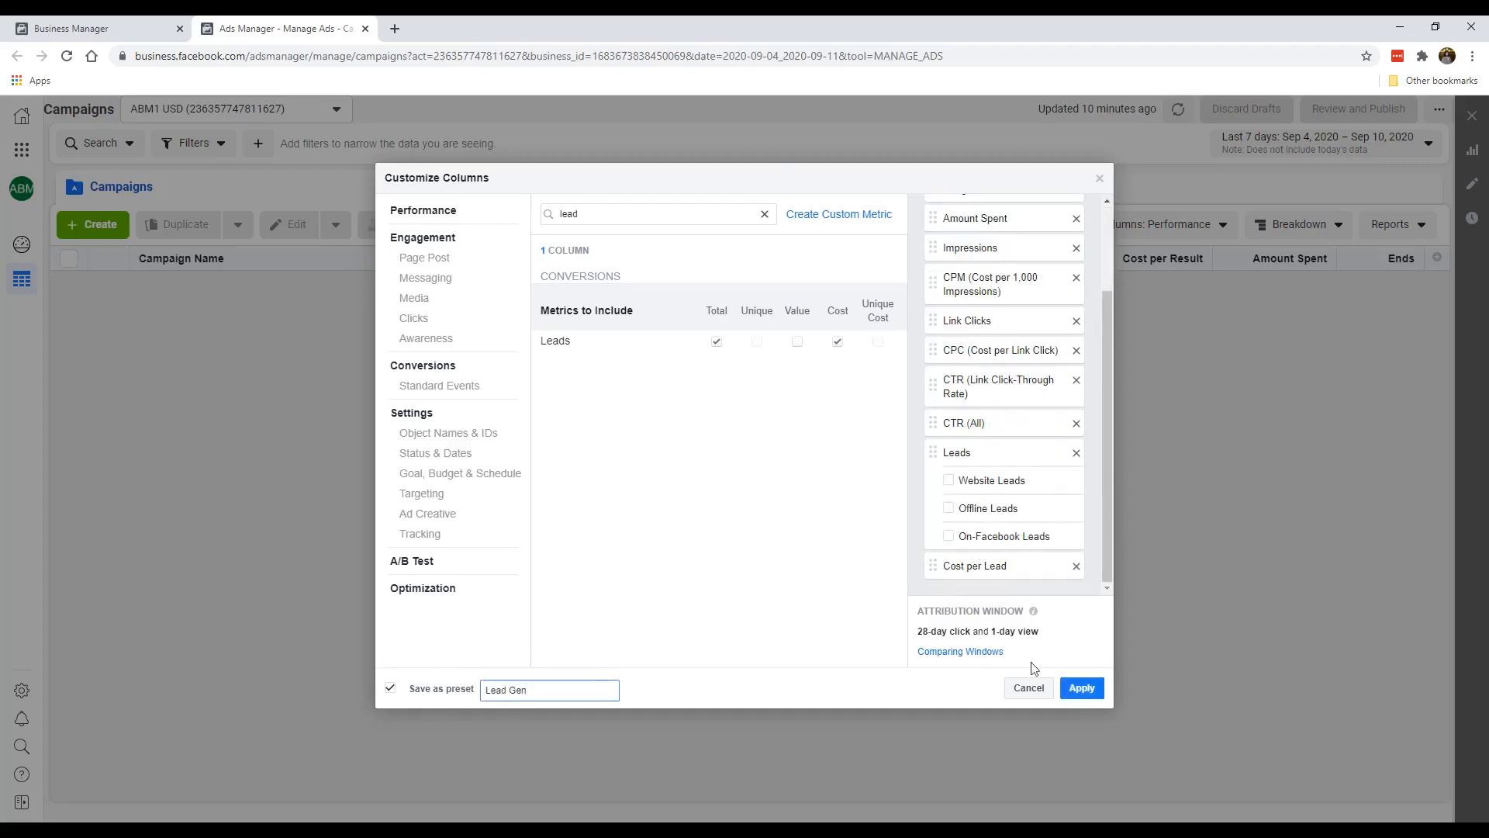
{"action": "left_click", "coordinate": [1080, 687]}
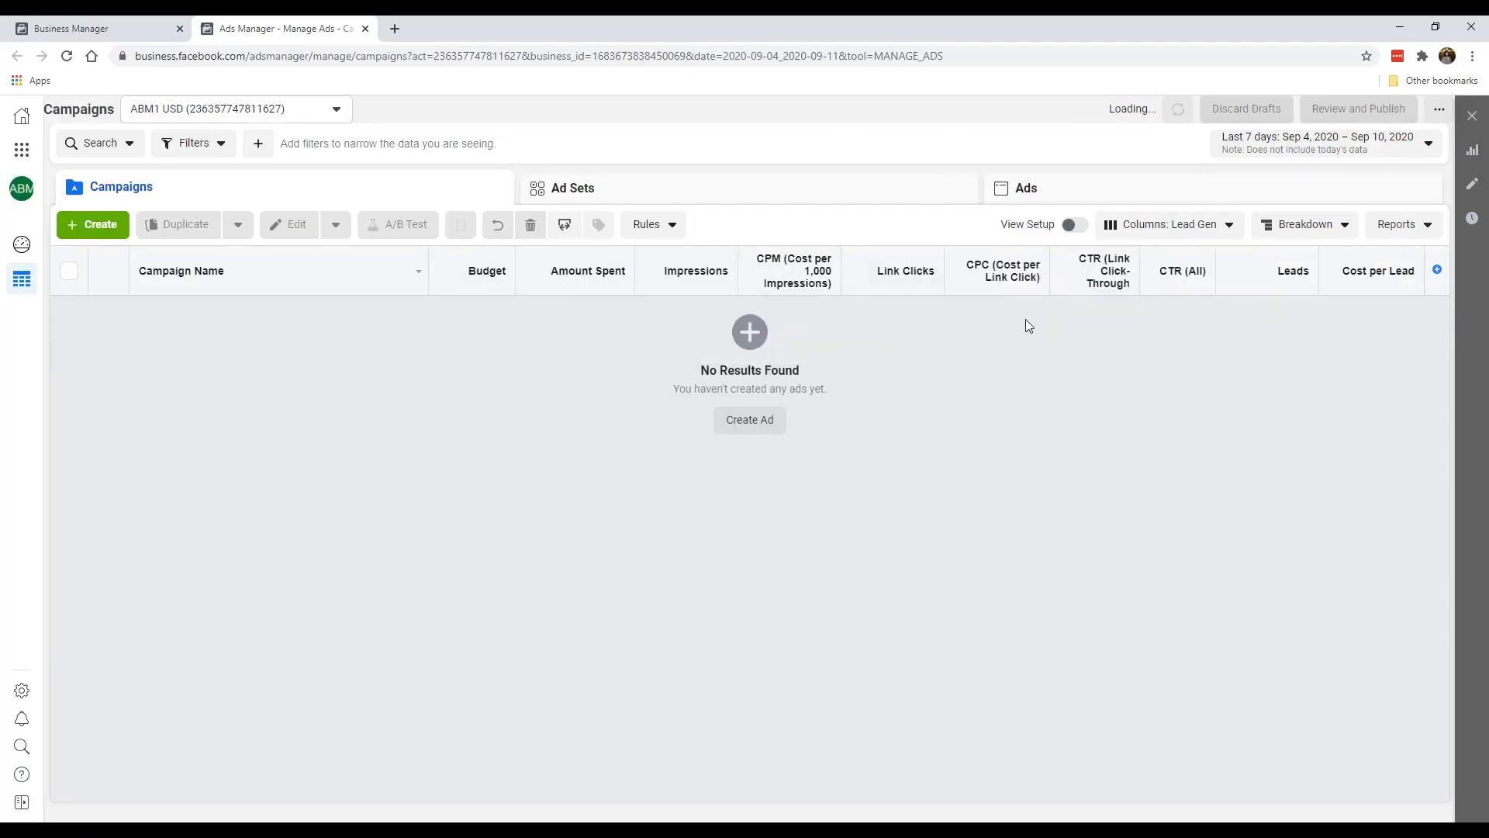
Set the Lead Gen column preset as the default and reload the page.
{"action": "mouse_move", "coordinate": [1103, 288]}
{"action": "left_click", "coordinate": [1194, 233]}
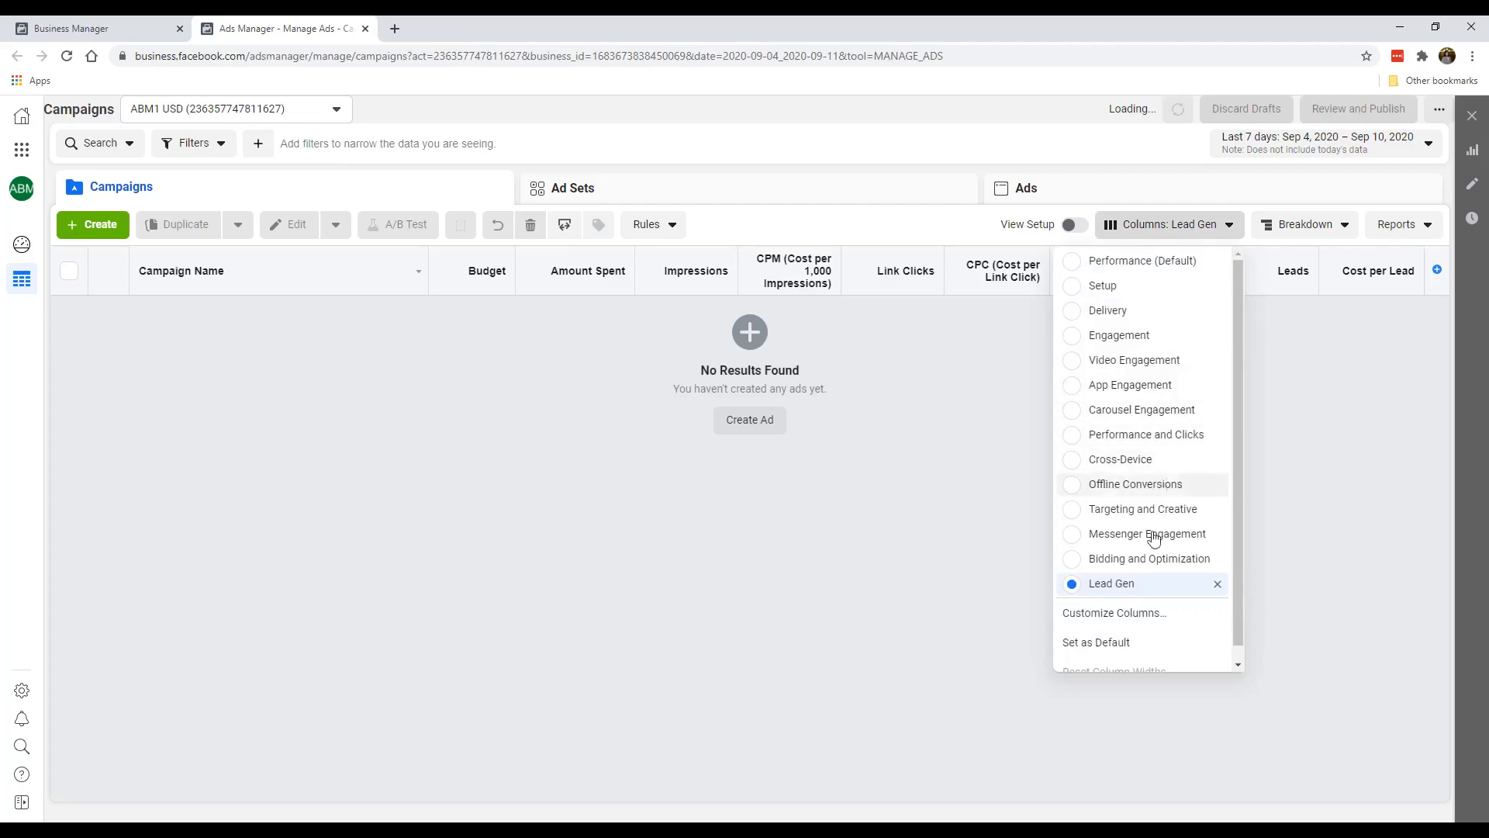
{"action": "scroll", "coordinate": [1145, 629], "scroll_direction": "down", "scroll_amount": 1}
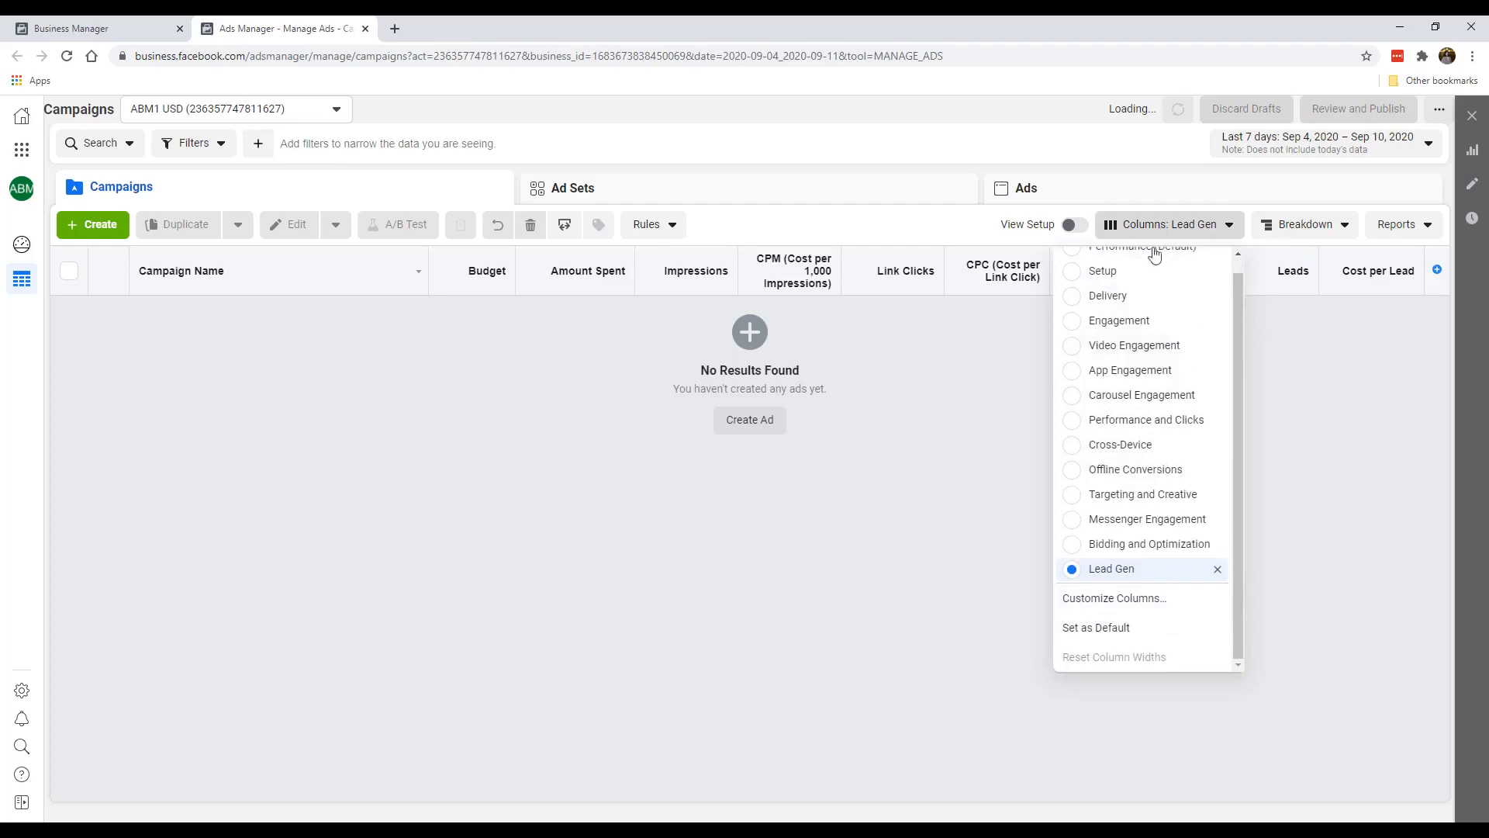
{"action": "left_click", "coordinate": [1112, 637]}
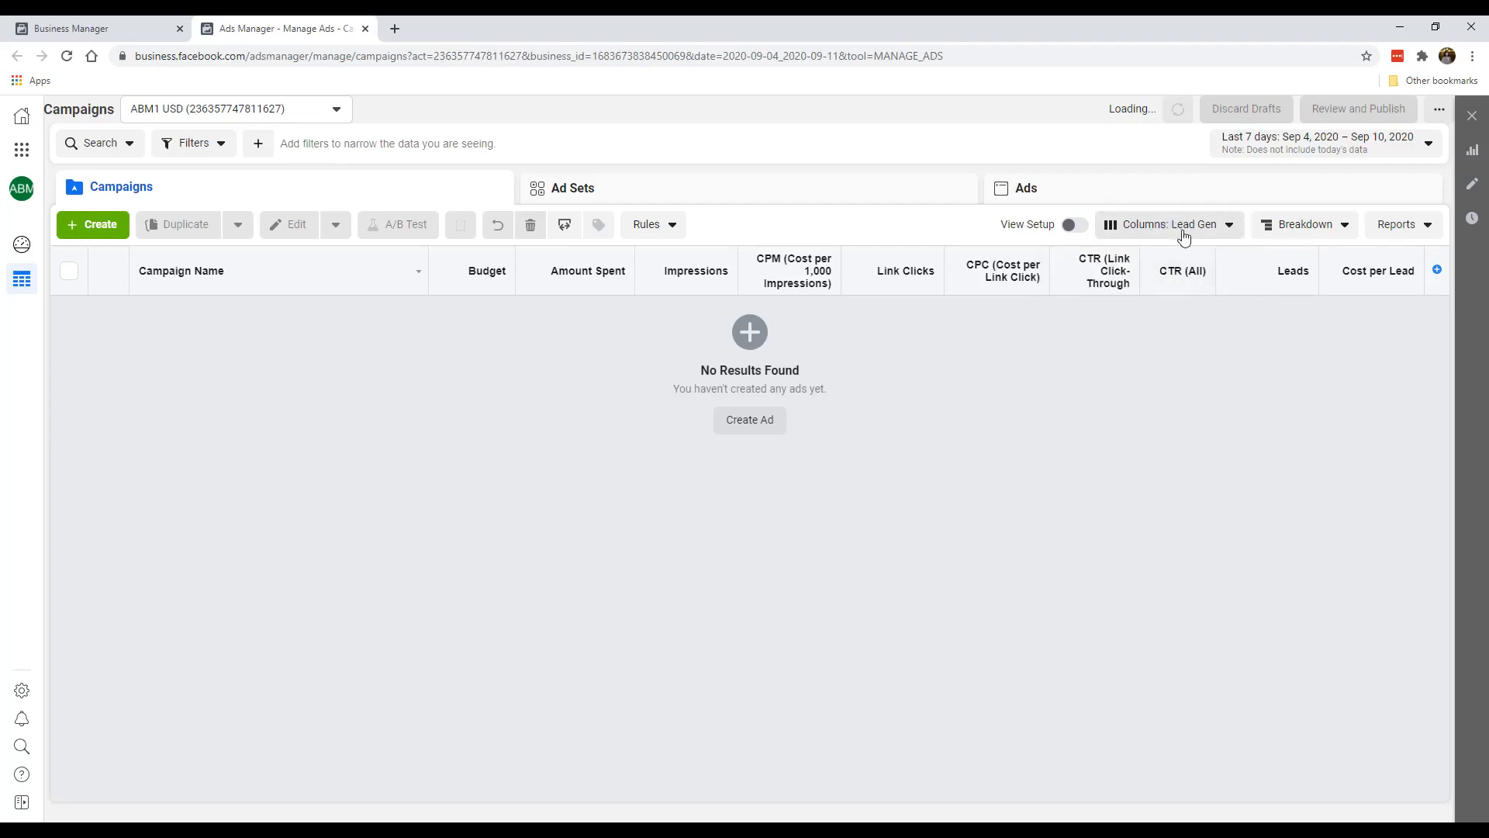
{"action": "left_click", "coordinate": [67, 56]}
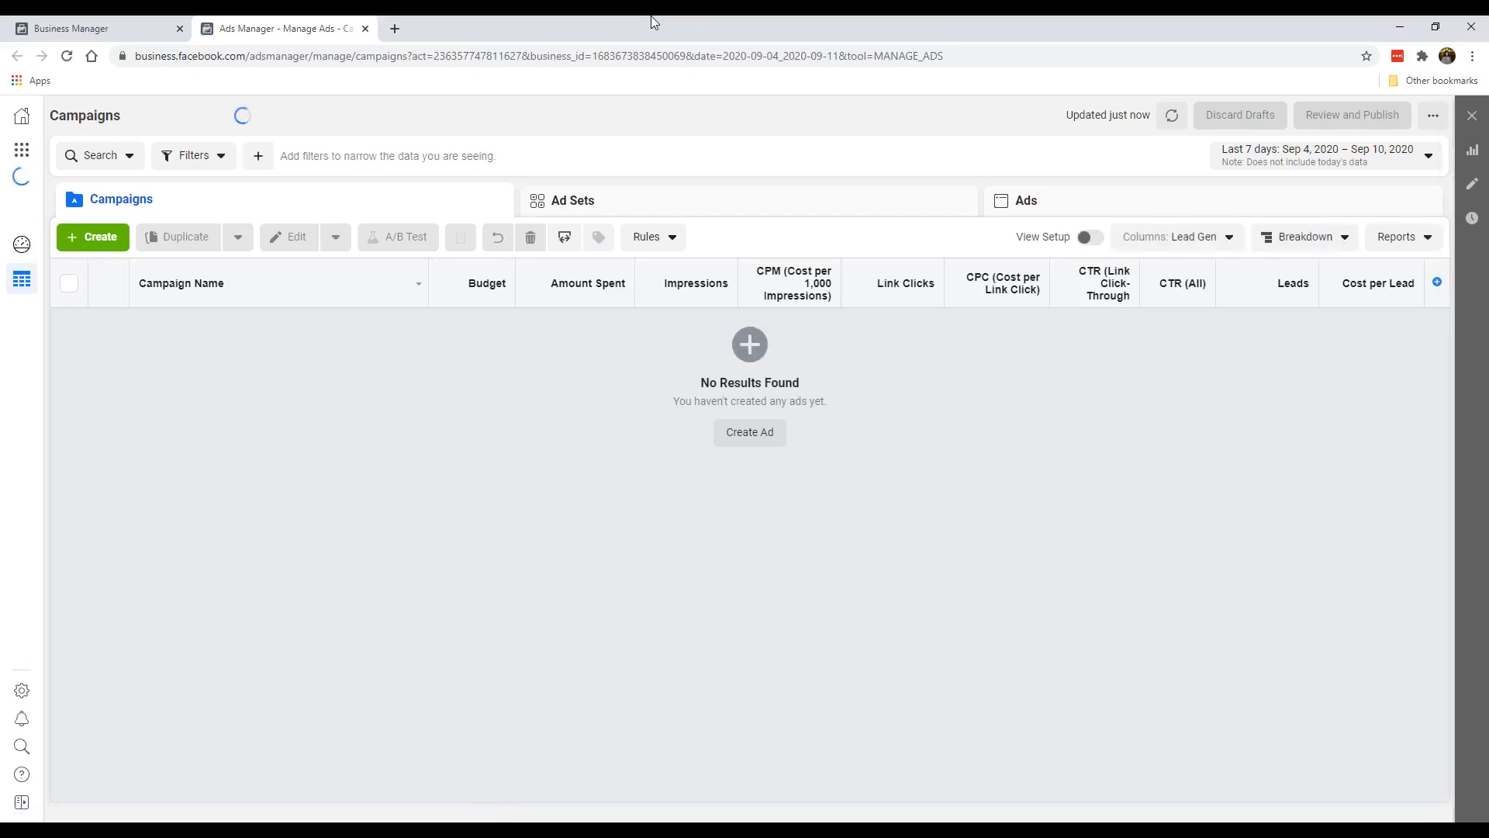
Switch the campaign table to the Performance column preset and back to the Lead Gen preset.
{"action": "left_click", "coordinate": [1217, 237]}
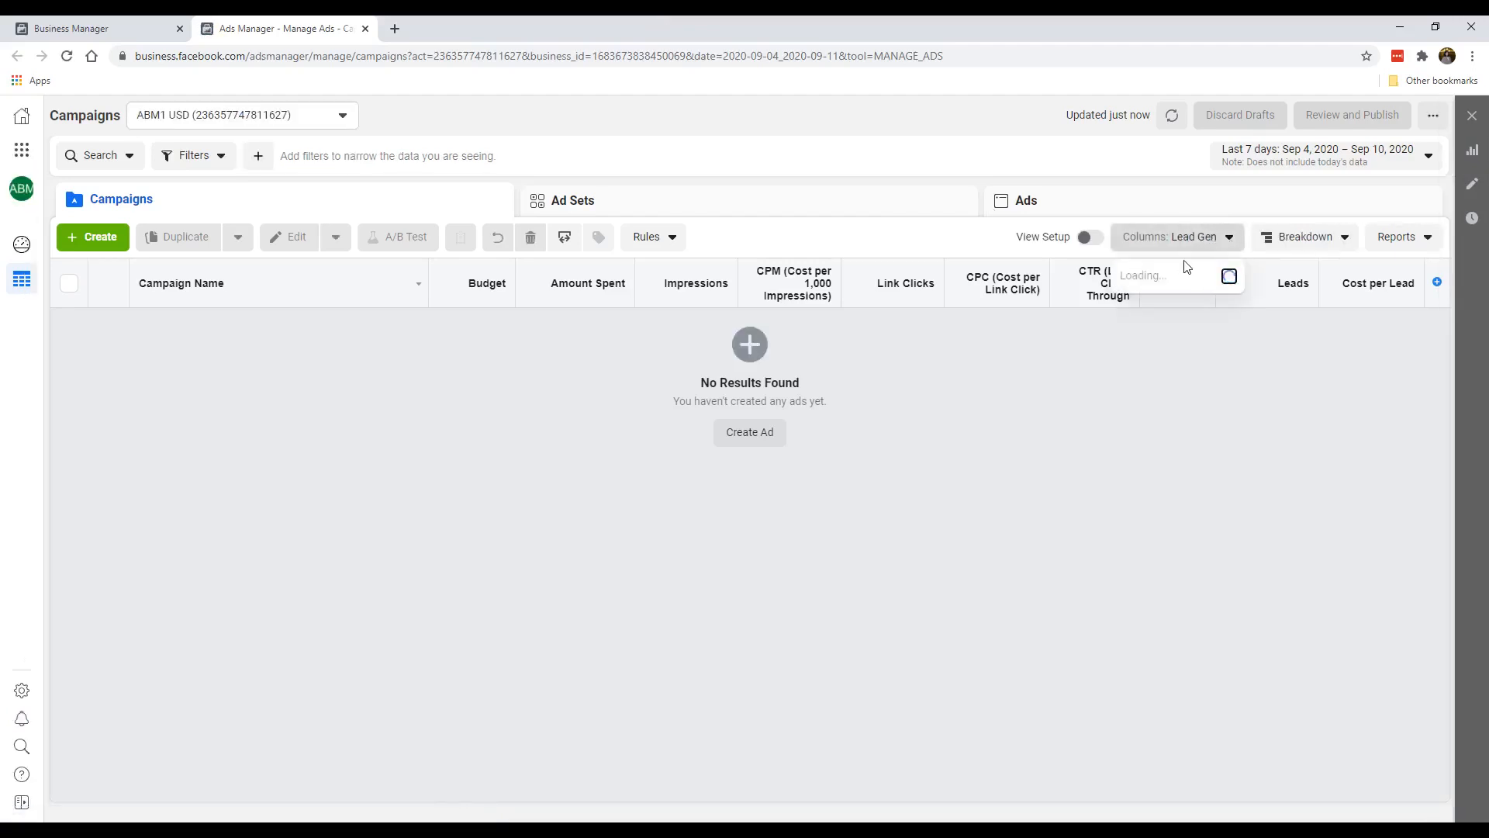
{"action": "left_click", "coordinate": [1185, 253]}
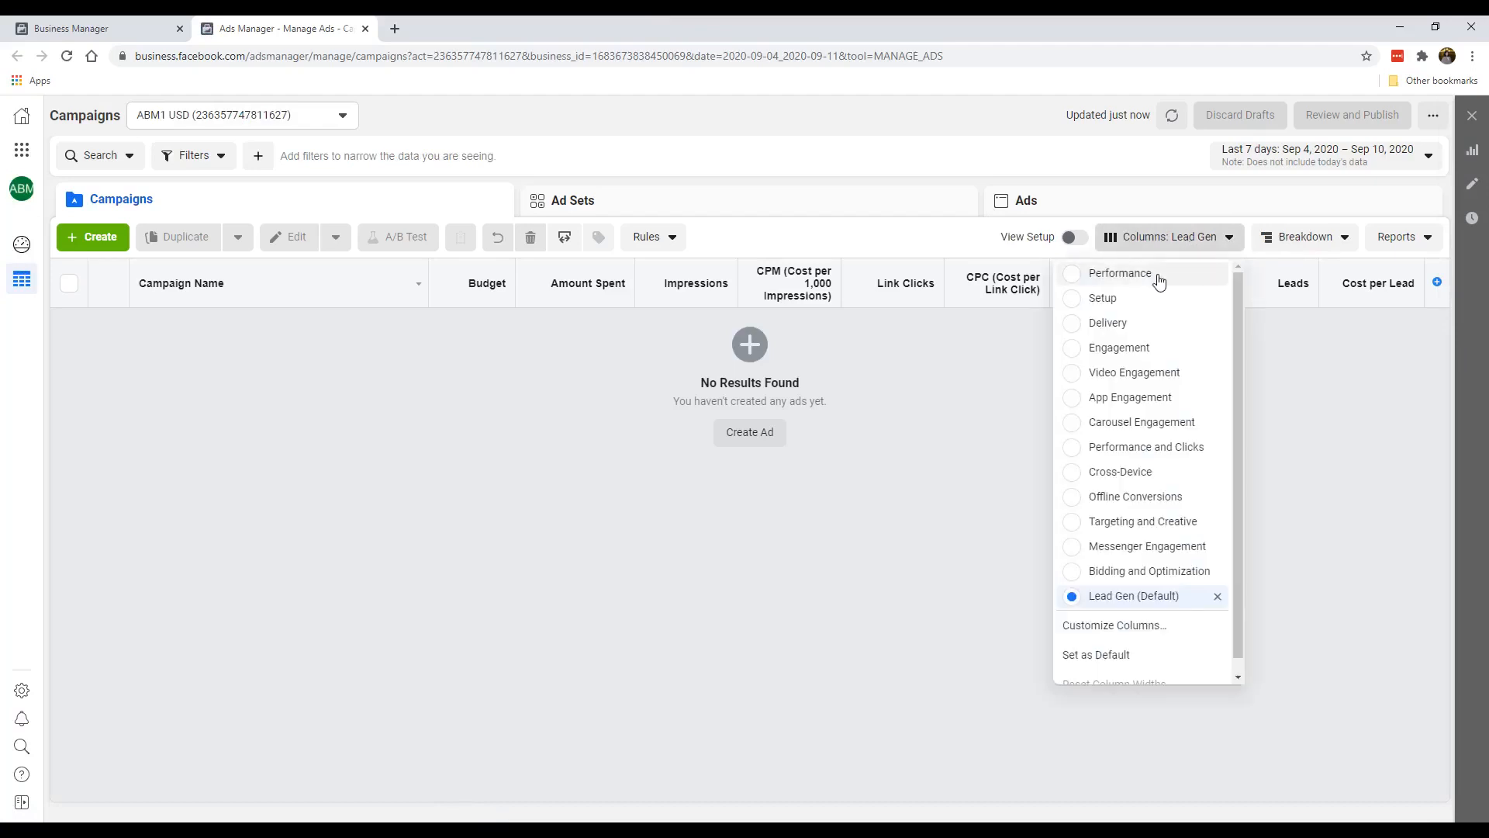
{"action": "left_click", "coordinate": [1158, 275]}
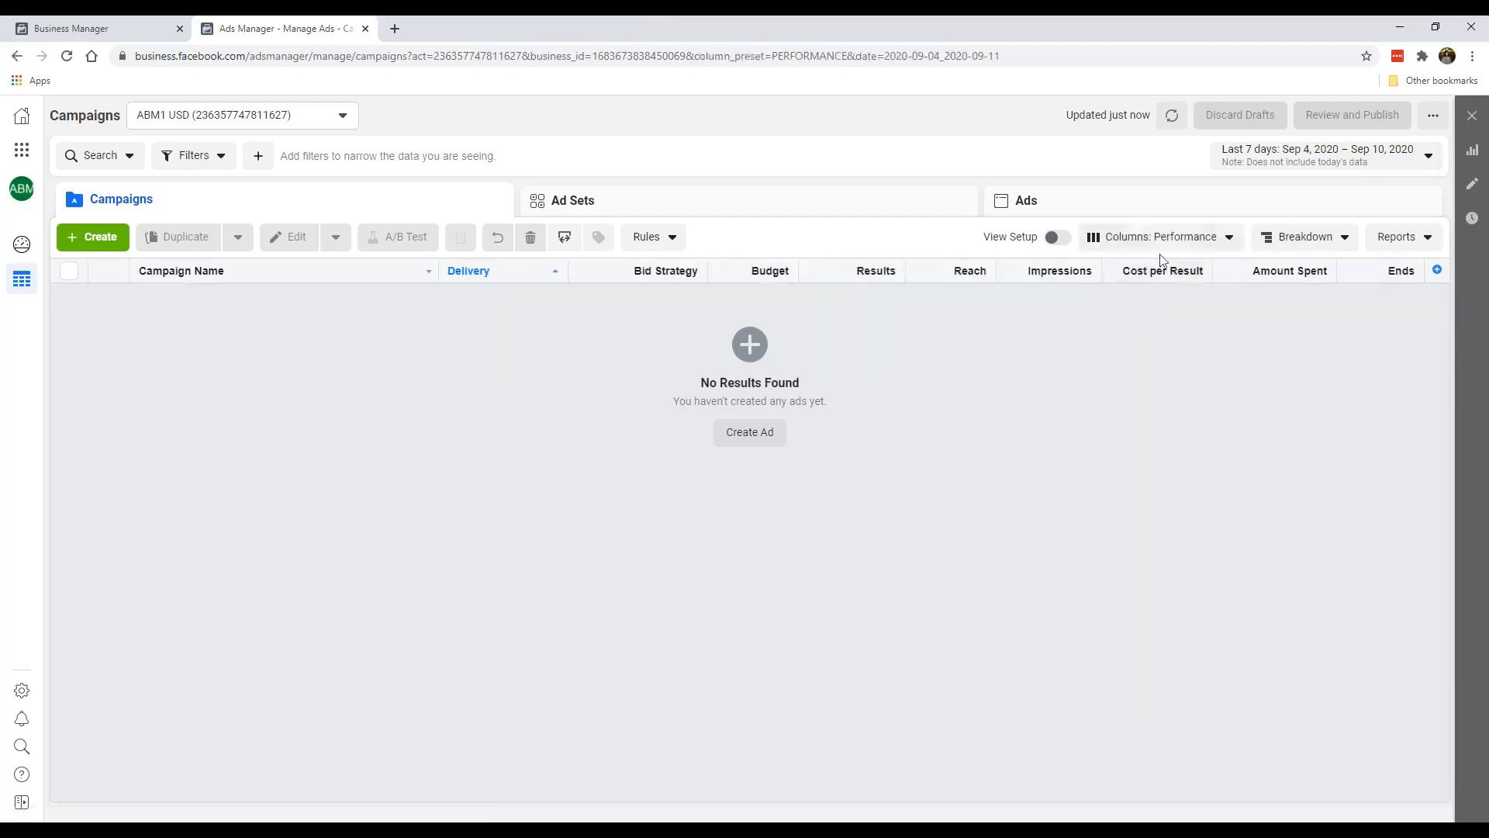
{"action": "left_click", "coordinate": [1160, 245]}
{"action": "scroll", "coordinate": [1132, 466], "scroll_direction": "down", "scroll_amount": 1}
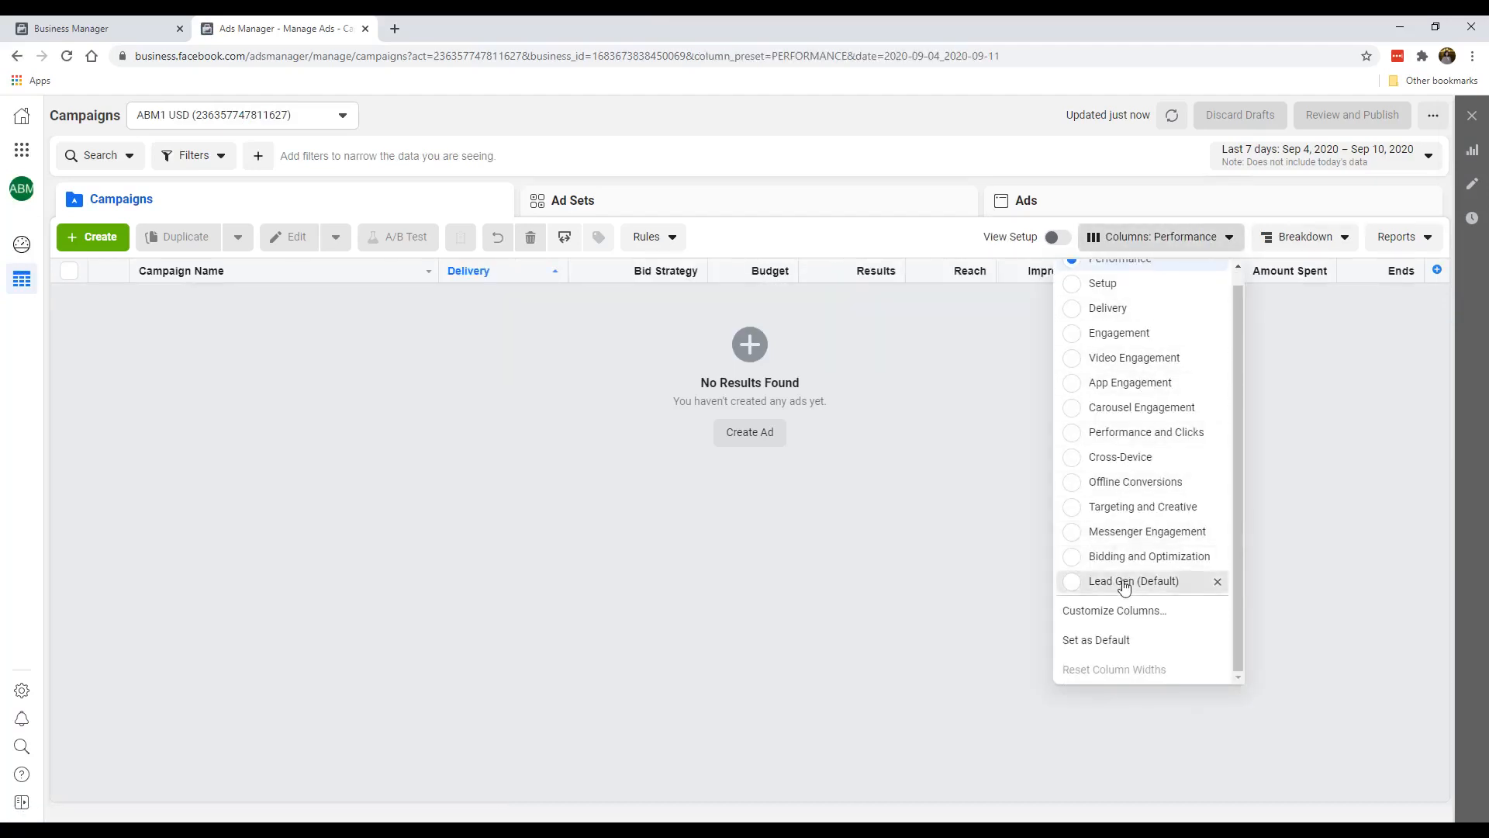
{"action": "left_click", "coordinate": [1123, 582]}
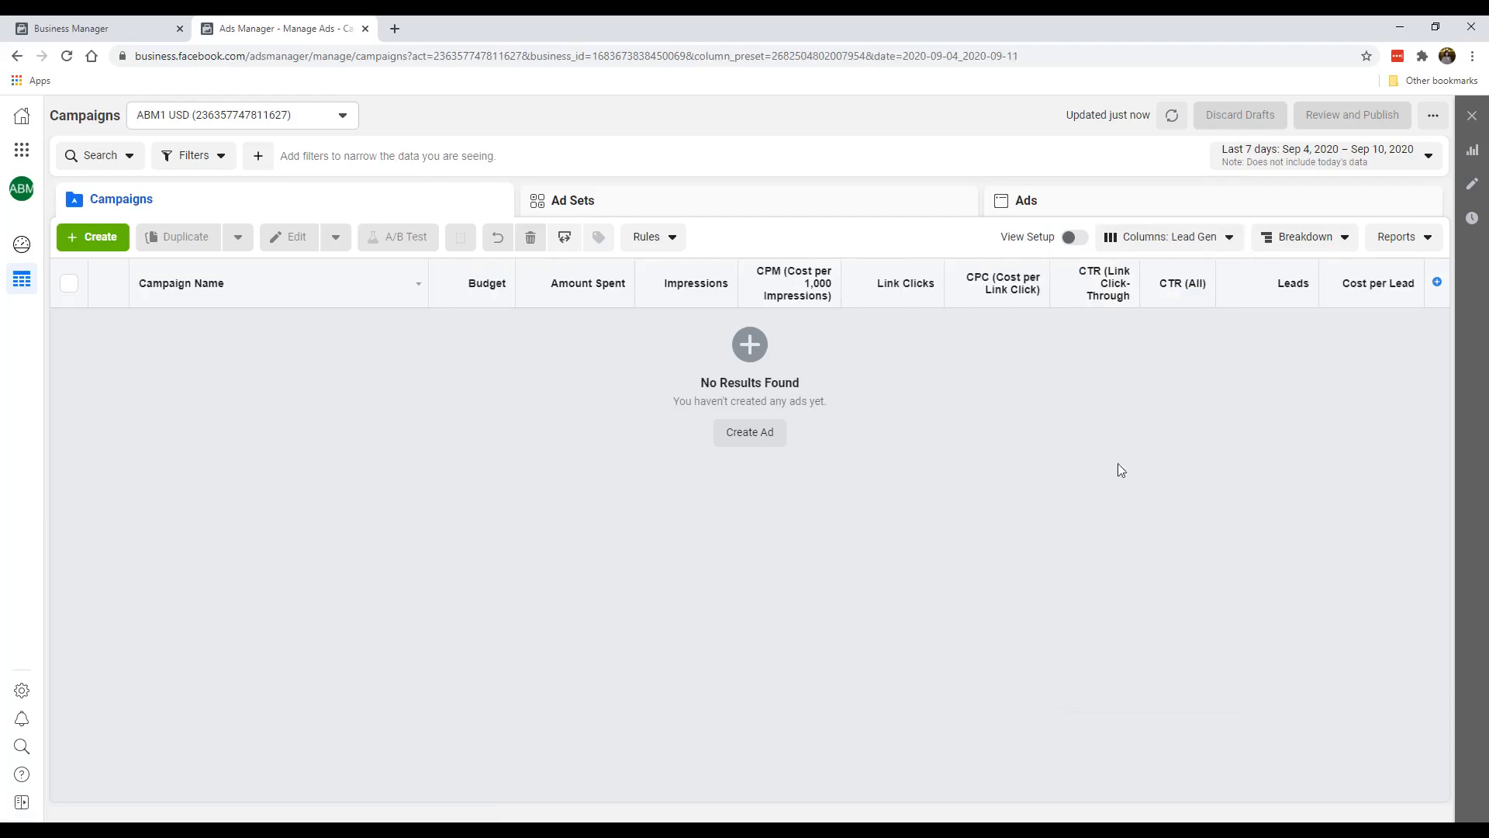
Open the column customization for the Lead Gen preset, review its selected columns and close it without changes.
{"action": "left_click", "coordinate": [1169, 246]}
{"action": "scroll", "coordinate": [1129, 481], "scroll_direction": "down", "scroll_amount": 1}
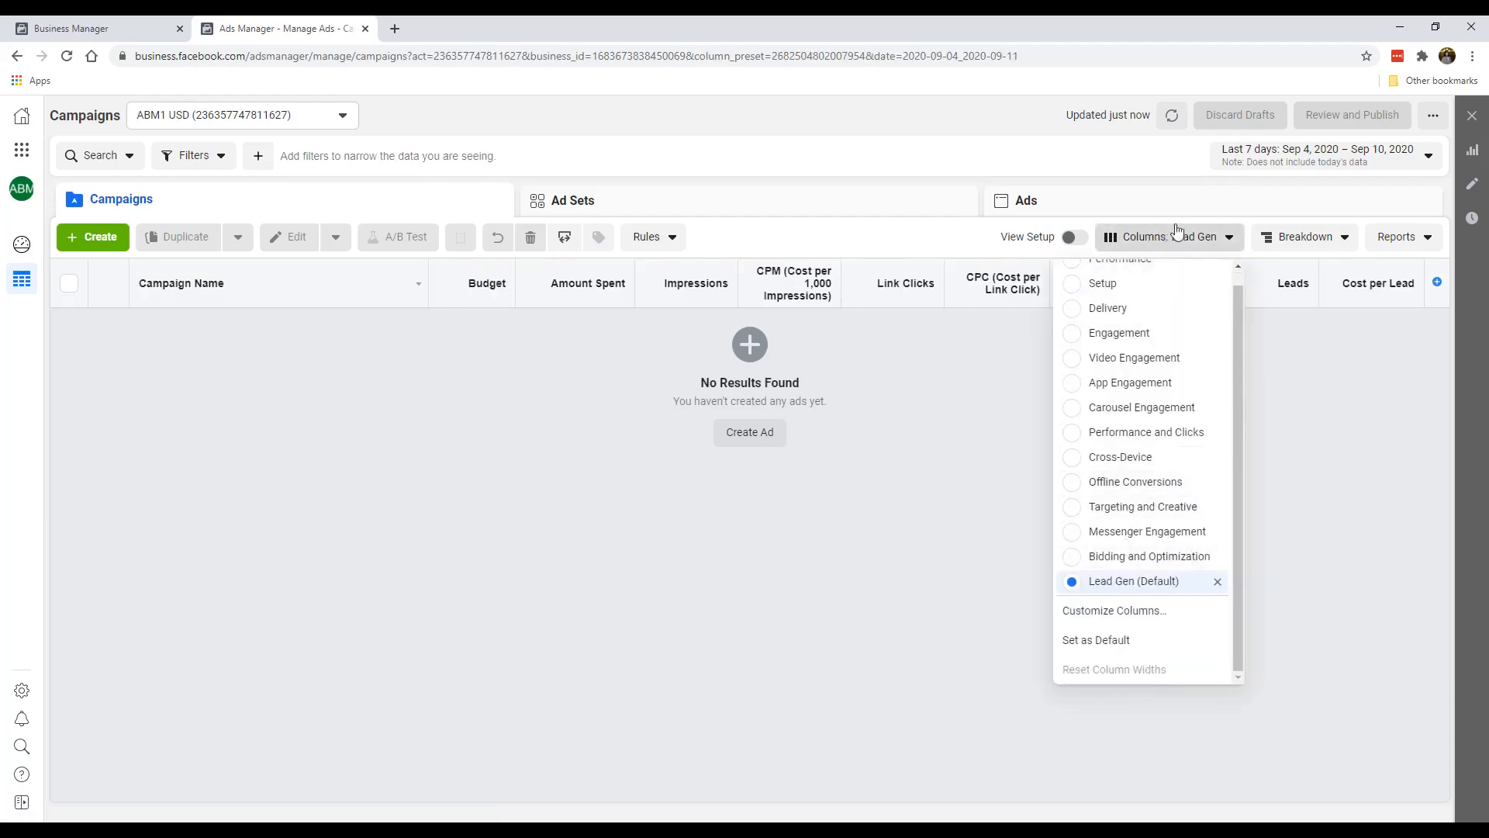
{"action": "left_click", "coordinate": [1087, 609]}
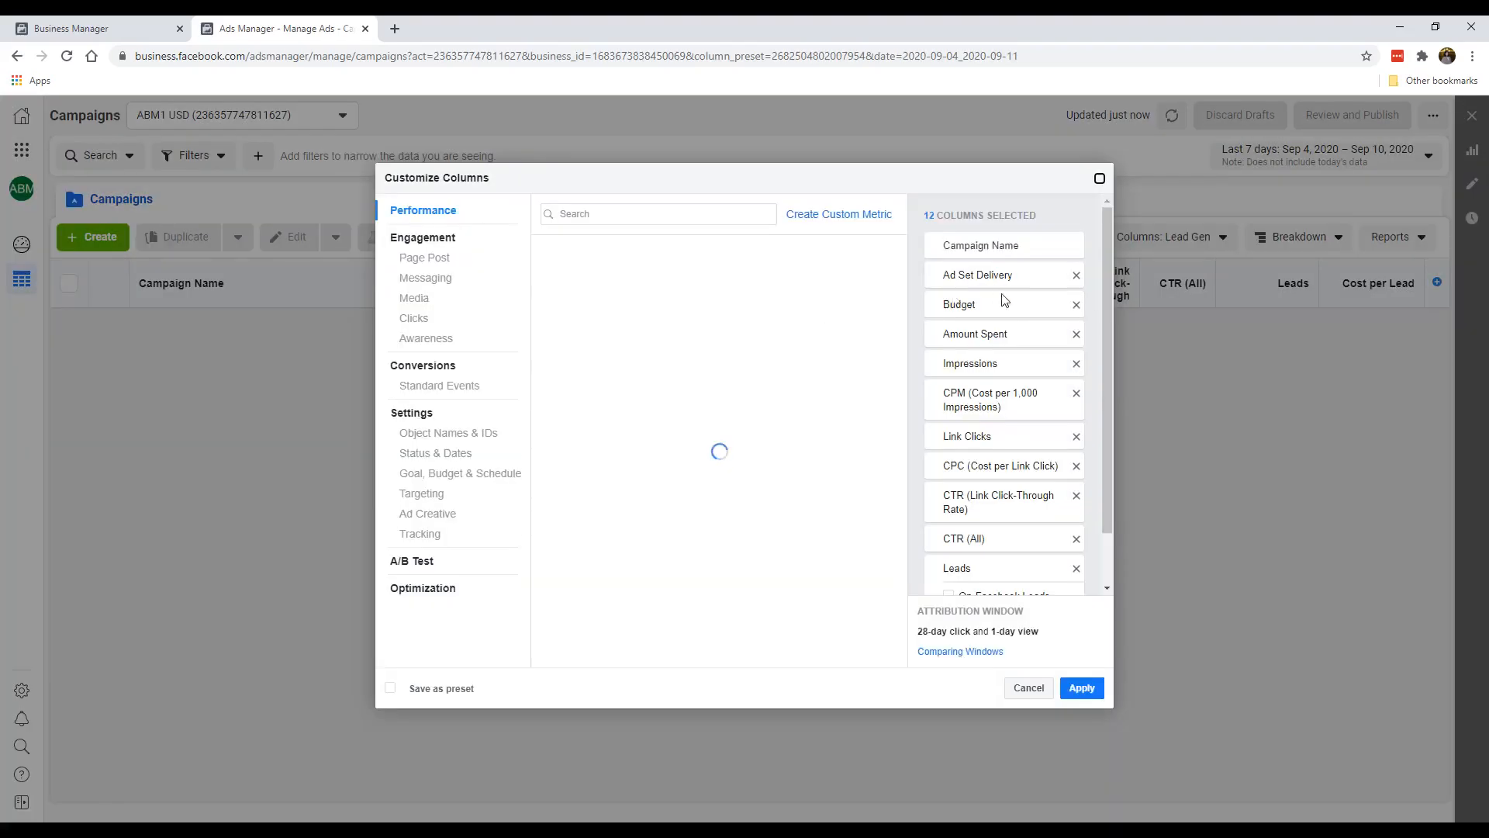
{"action": "scroll", "coordinate": [1008, 349], "scroll_direction": "down", "scroll_amount": 2}
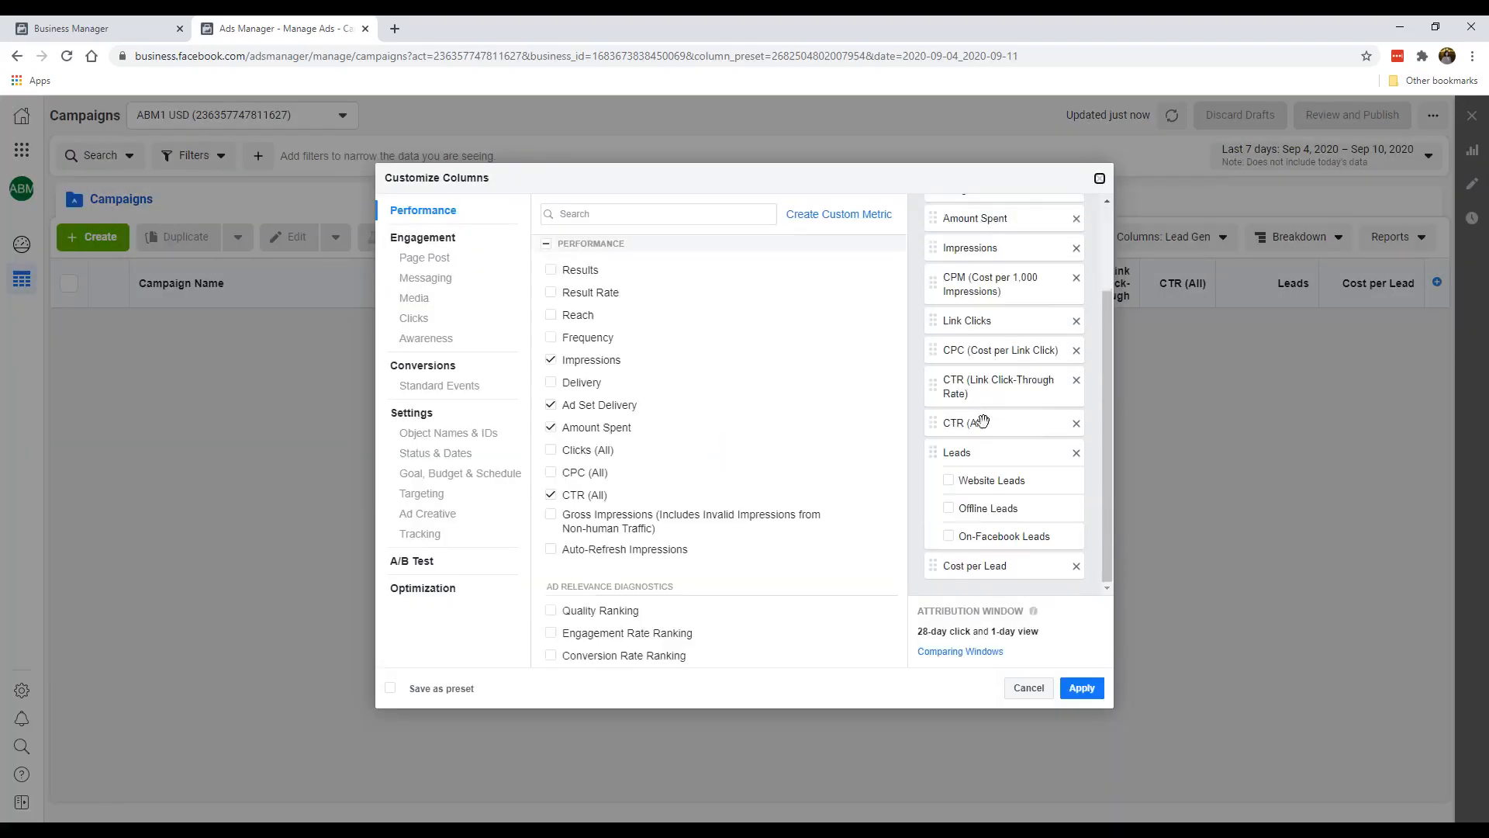
{"action": "scroll", "coordinate": [981, 295], "scroll_direction": "up", "scroll_amount": 3}
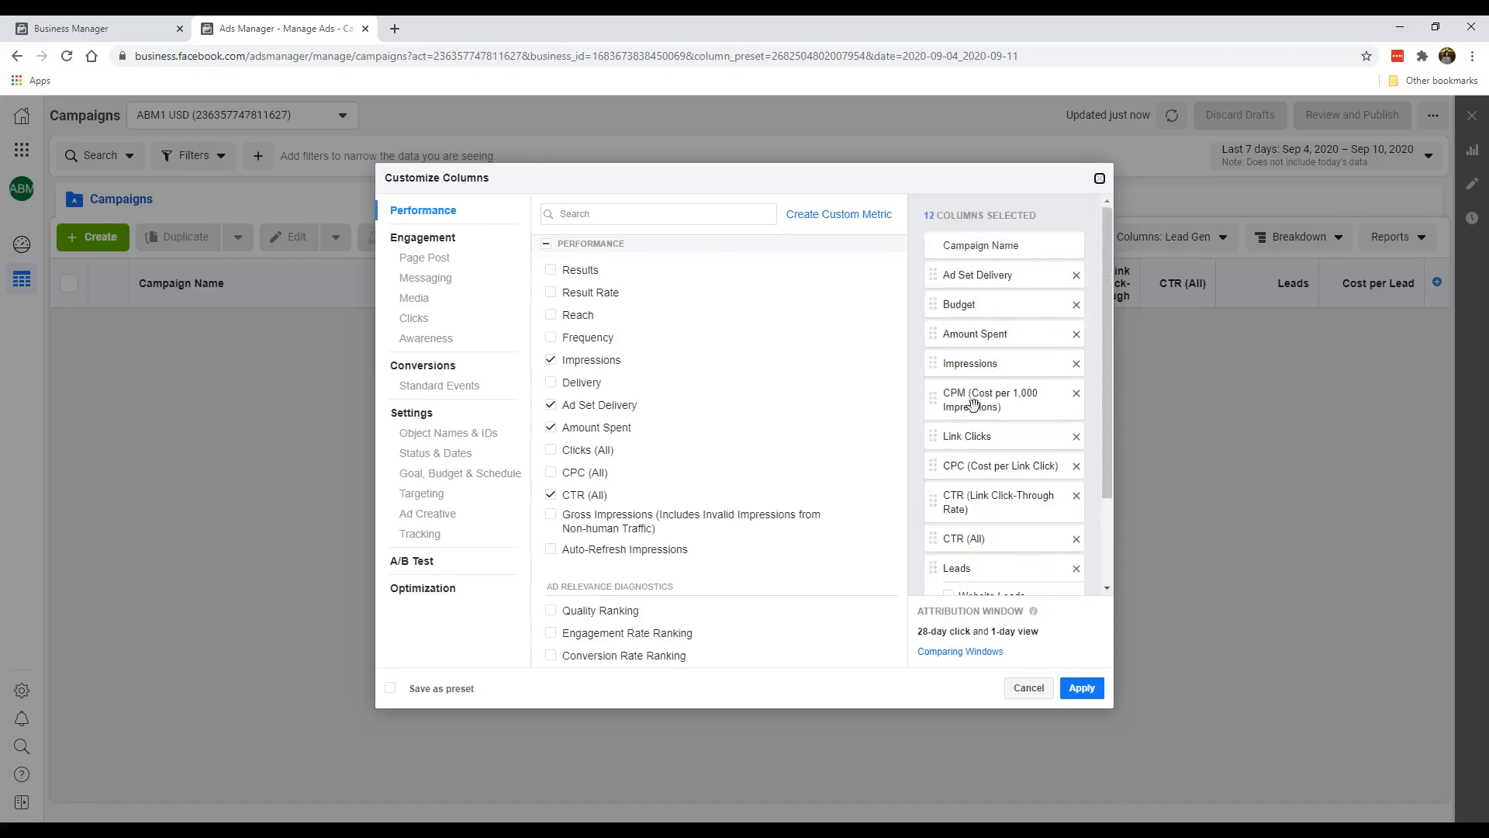
{"action": "scroll", "coordinate": [1000, 465], "scroll_direction": "down", "scroll_amount": 3}
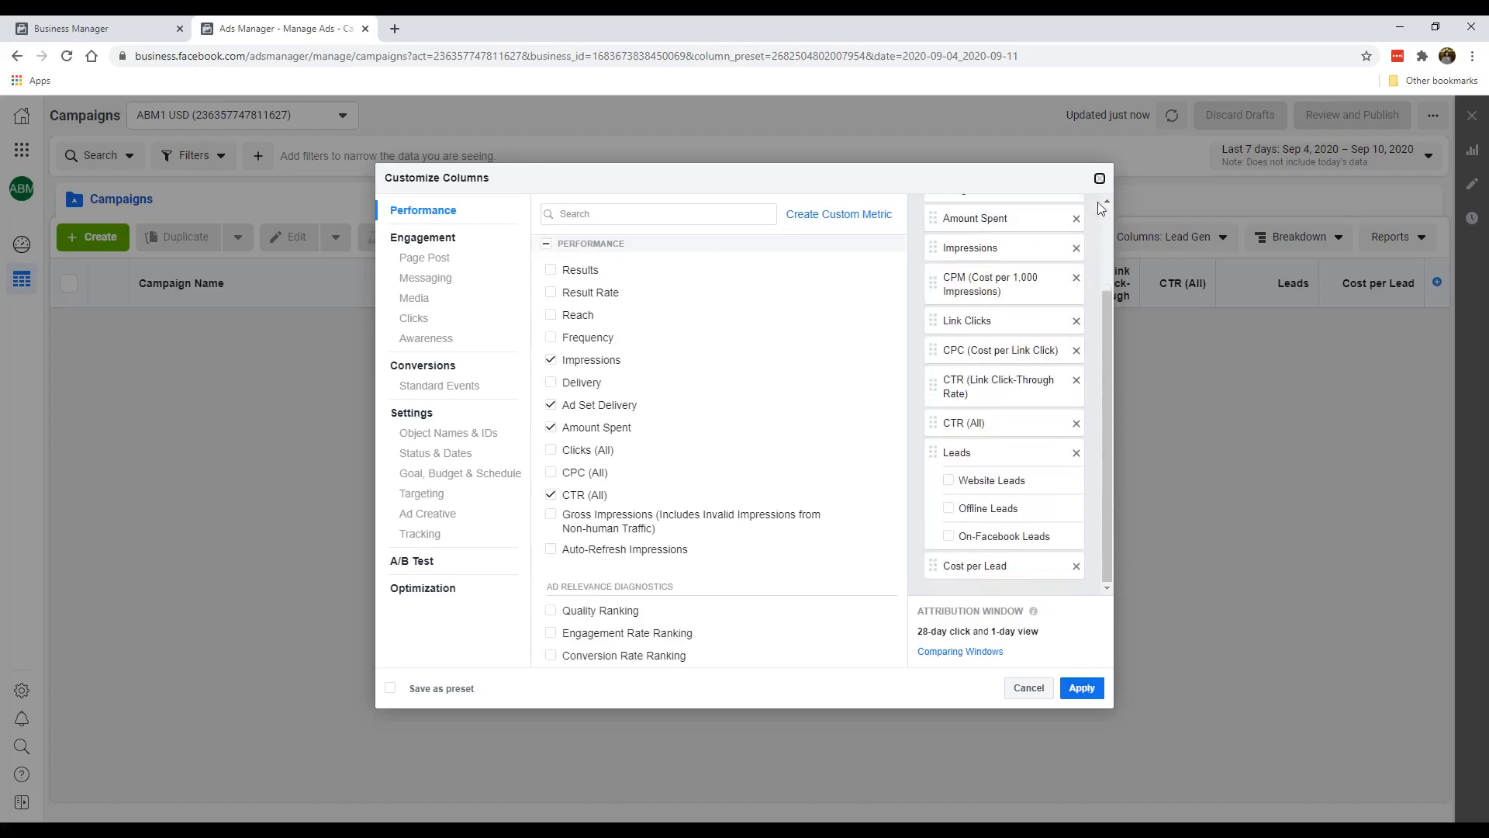
{"action": "left_click", "coordinate": [1100, 180]}
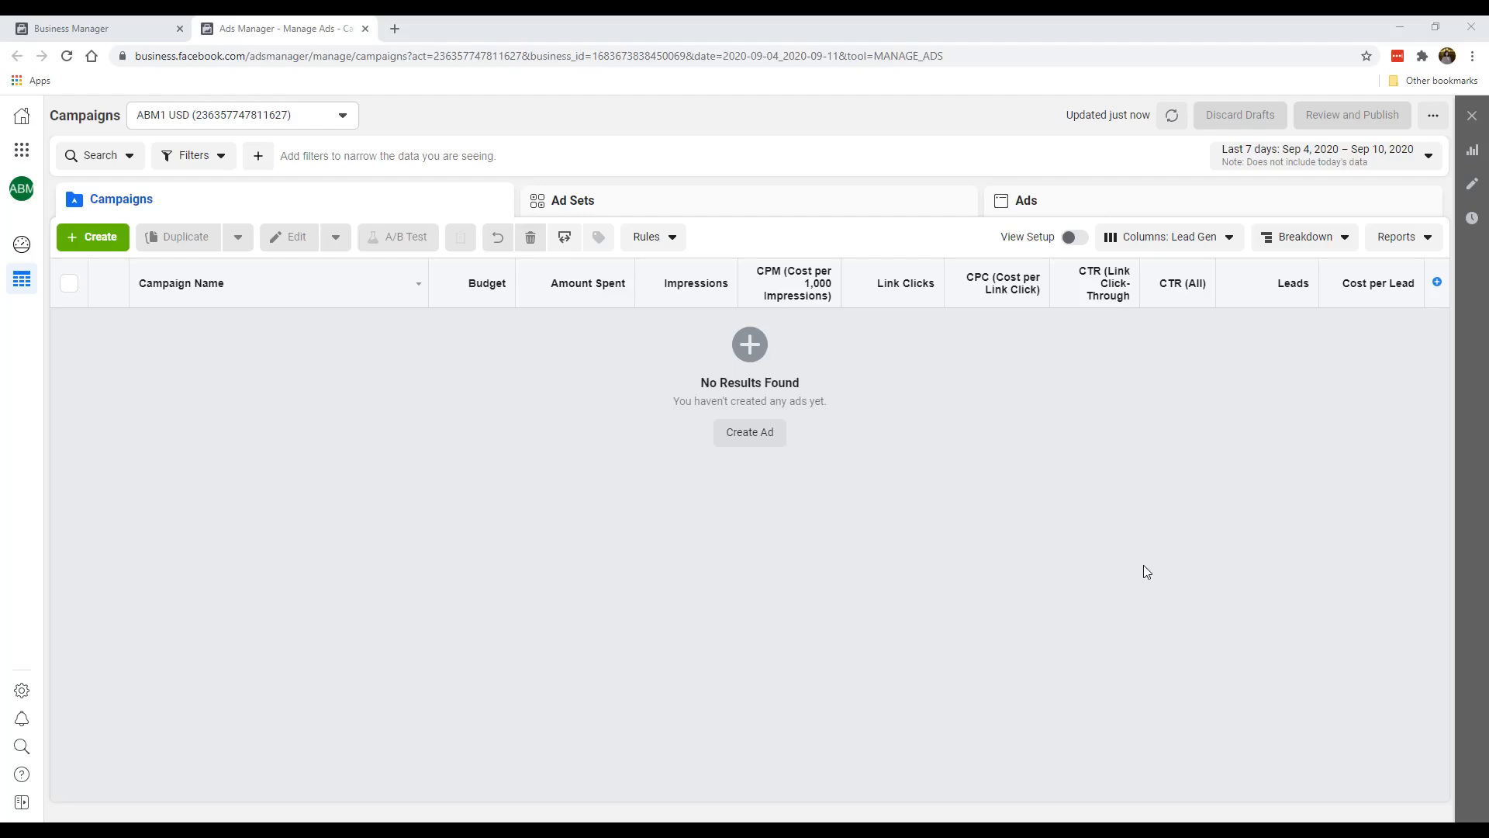
Open the column customization for the Lead Gen preset and remove the Cost per Lead and Leads columns.
{"action": "left_click", "coordinate": [1169, 247]}
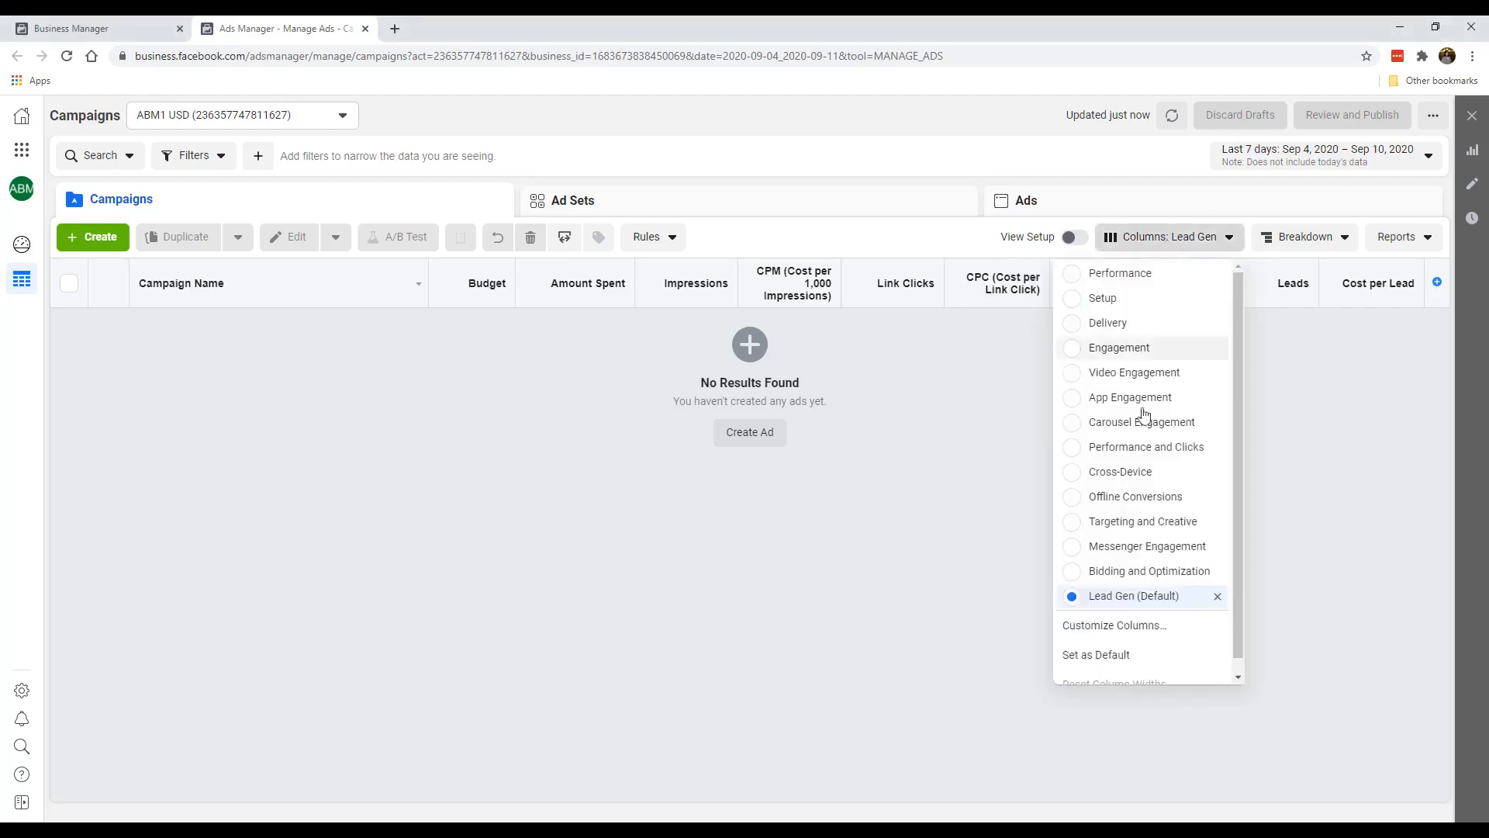
{"action": "scroll", "coordinate": [1124, 481], "scroll_direction": "down", "scroll_amount": 1}
{"action": "left_click", "coordinate": [1119, 615]}
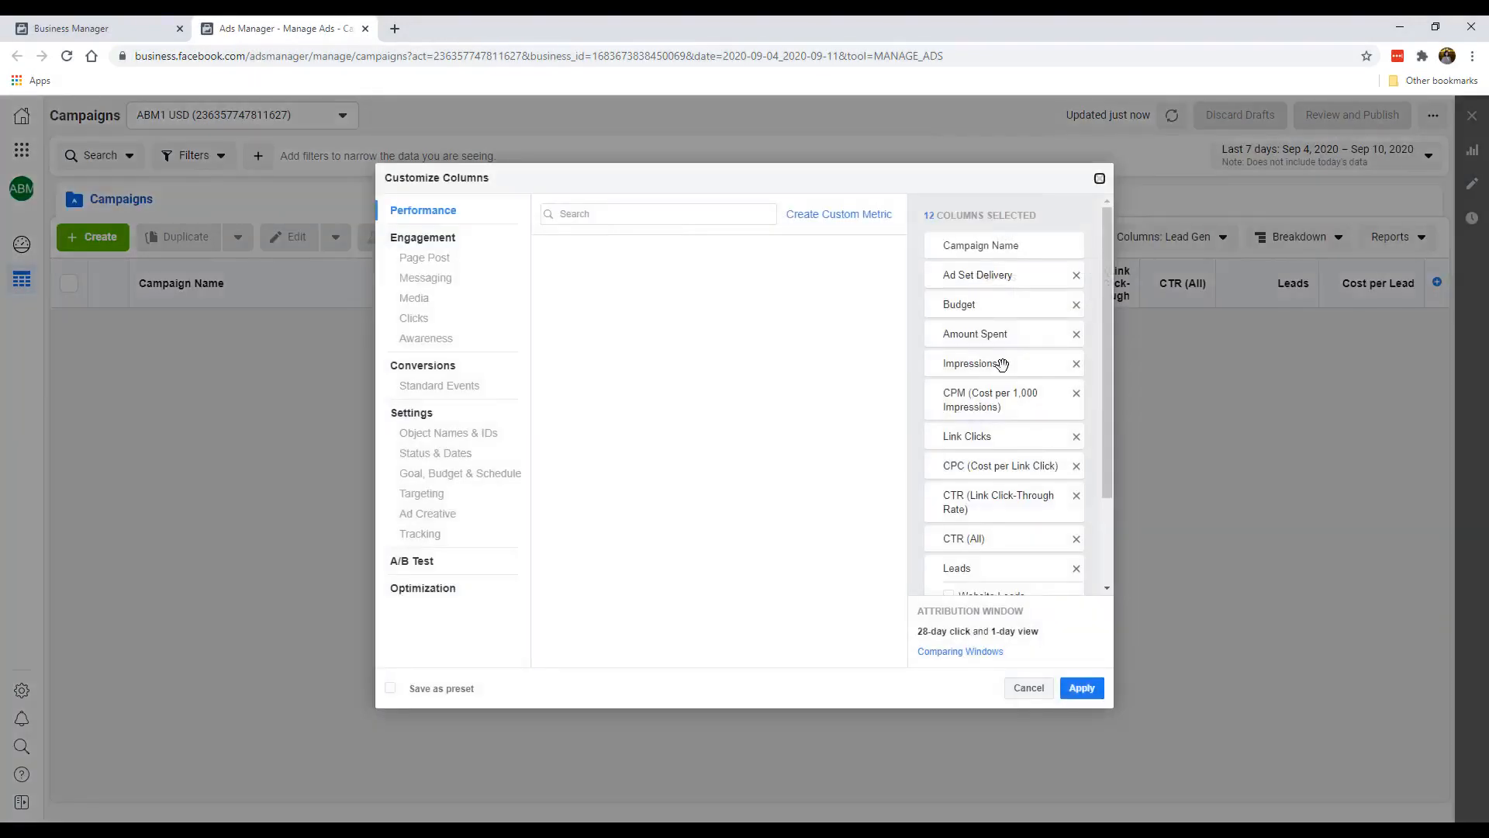
{"action": "scroll", "coordinate": [1008, 388], "scroll_direction": "down", "scroll_amount": 2}
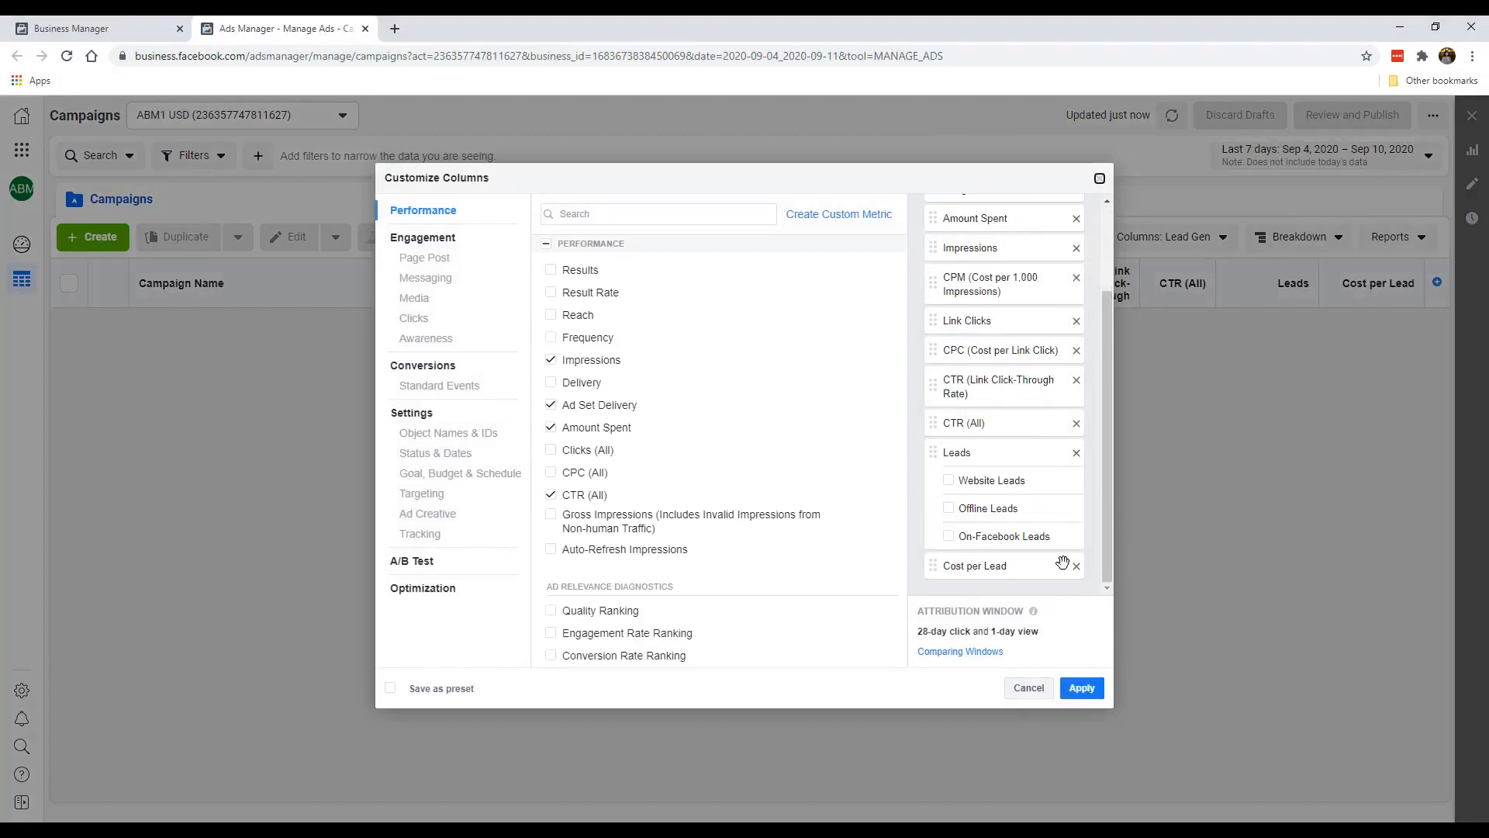
{"action": "scroll", "coordinate": [1047, 449], "scroll_direction": "up", "scroll_amount": 3}
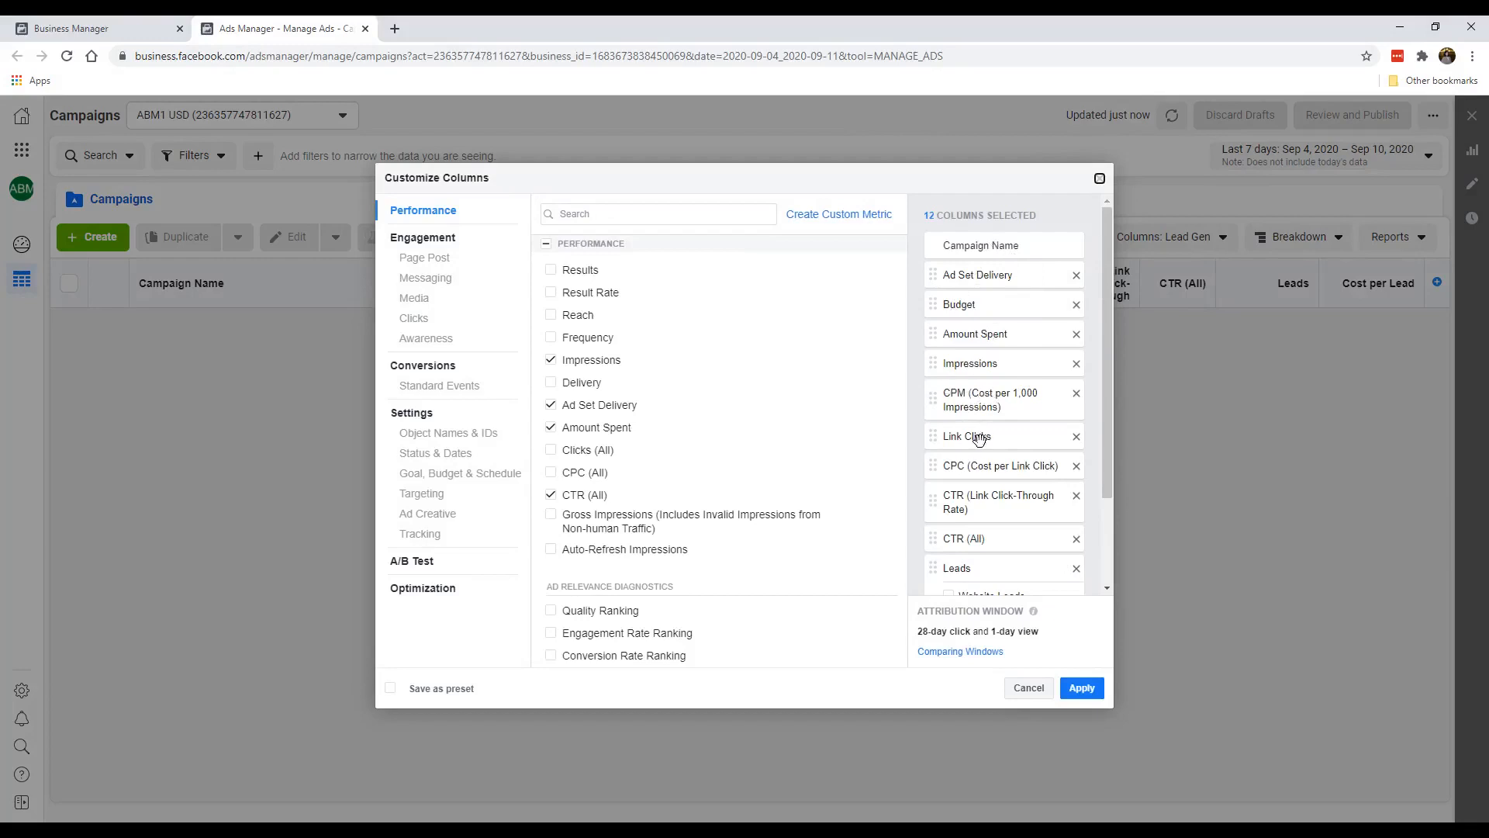
{"action": "scroll", "coordinate": [974, 481], "scroll_direction": "down", "scroll_amount": 1}
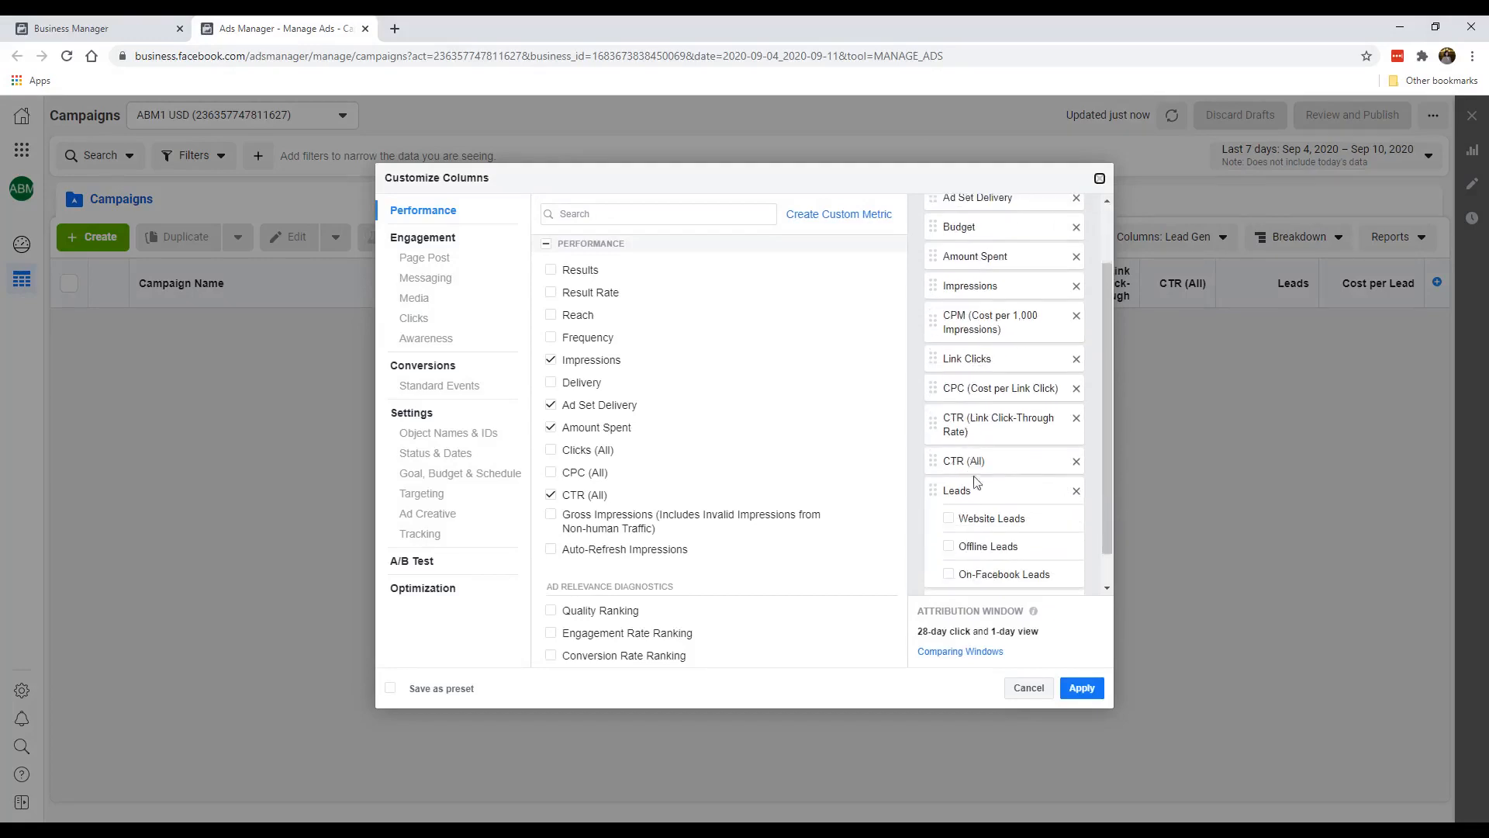
{"action": "scroll", "coordinate": [978, 469], "scroll_direction": "down", "scroll_amount": 1}
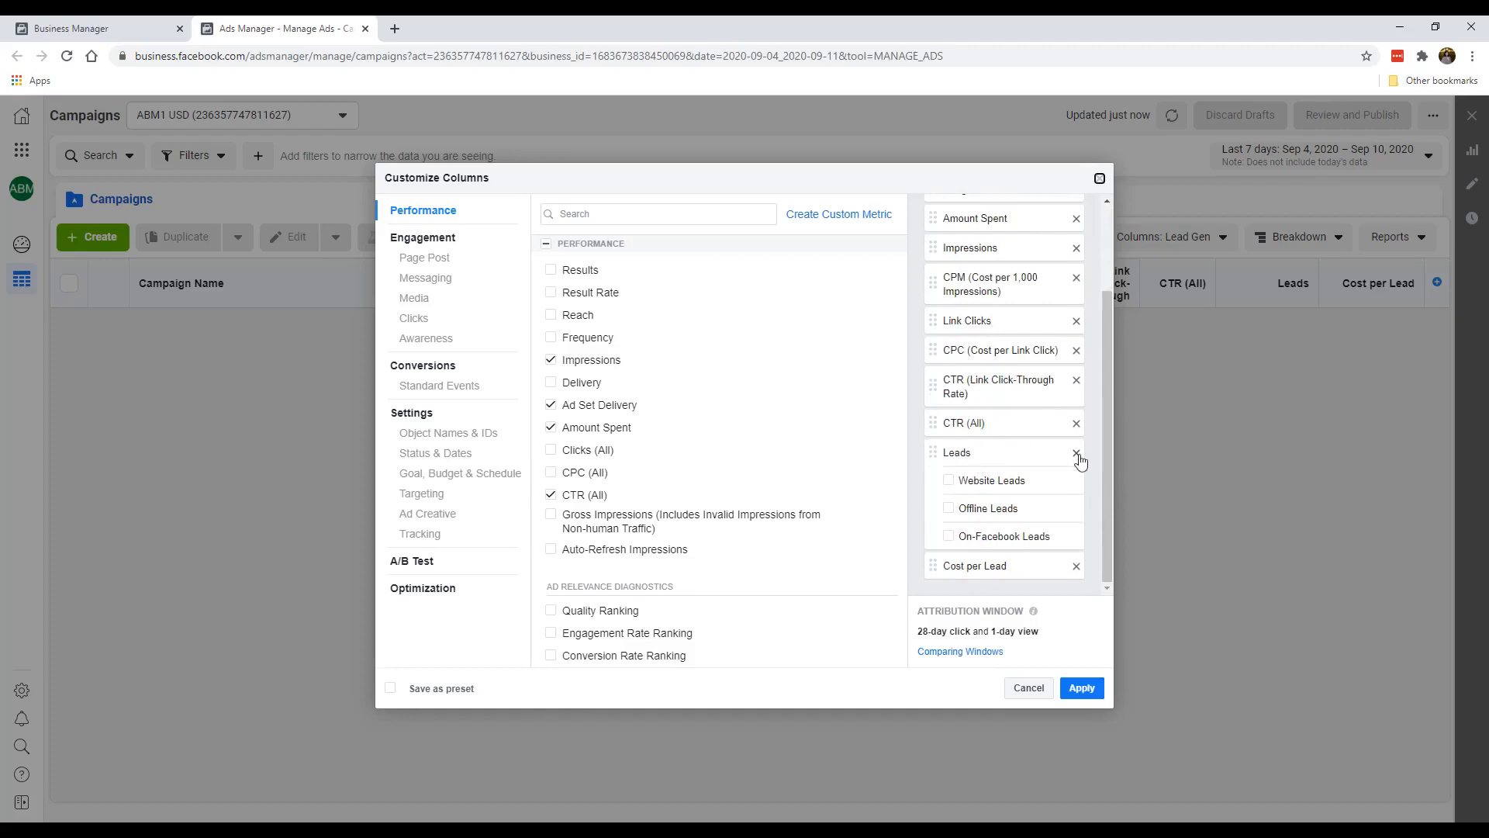
{"action": "left_click", "coordinate": [1078, 567]}
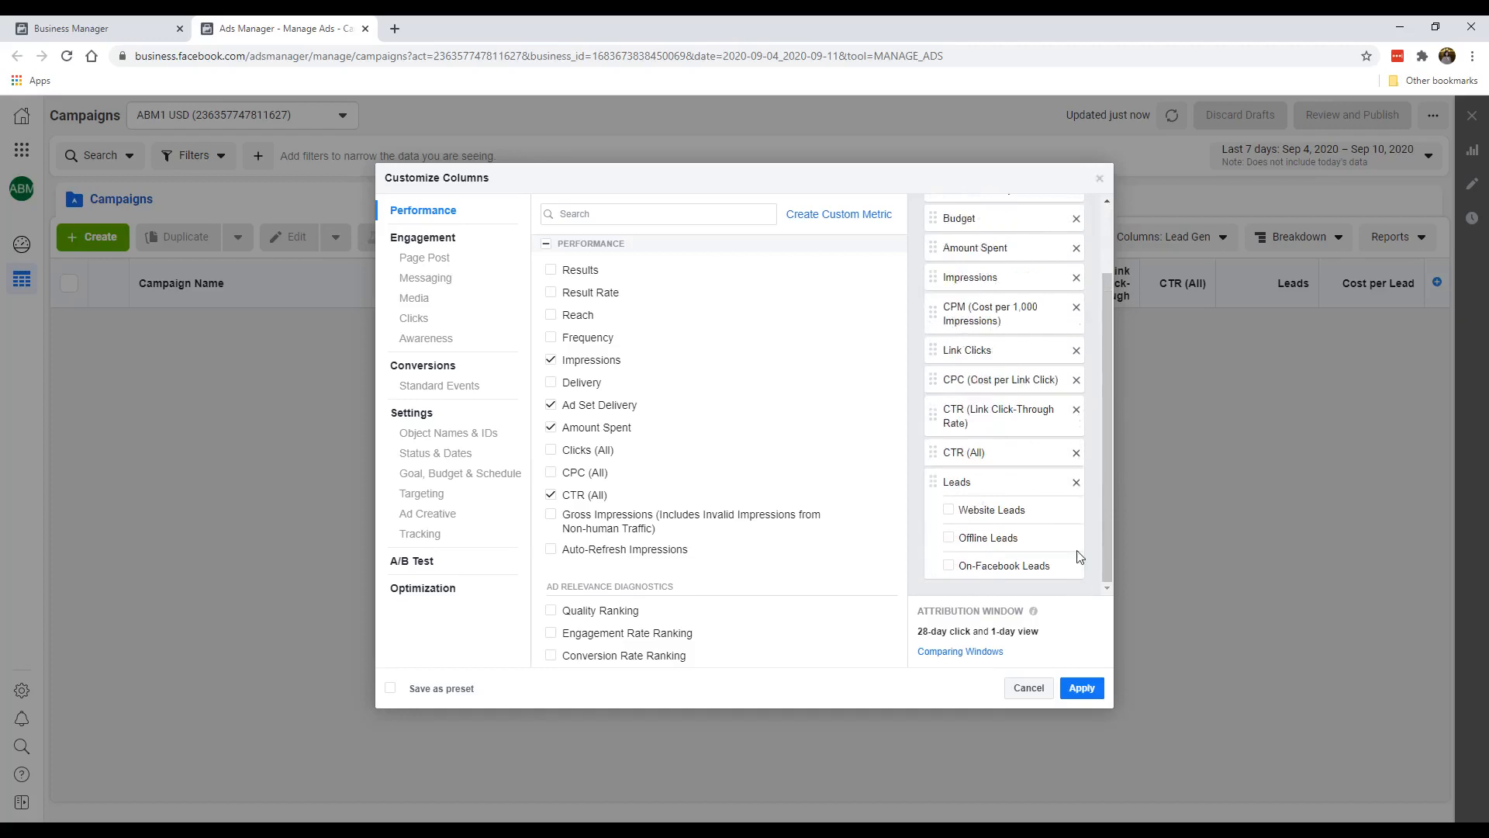
{"action": "left_click", "coordinate": [1076, 483]}
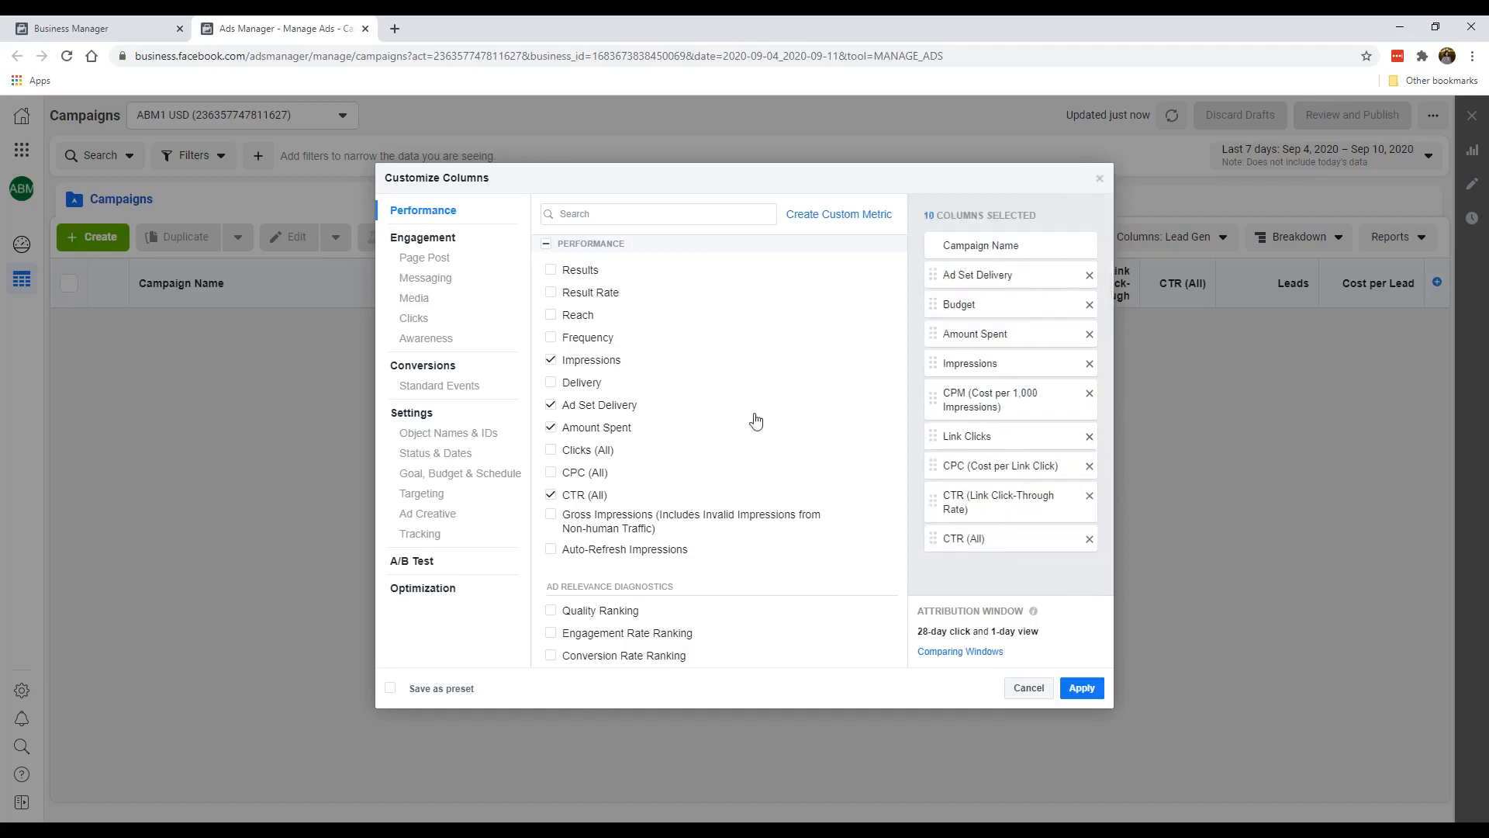
Search the metrics for "purc" and add the total, value and cost columns for Purchases.
{"action": "left_click", "coordinate": [647, 220]}
{"action": "type", "text": "purc"}
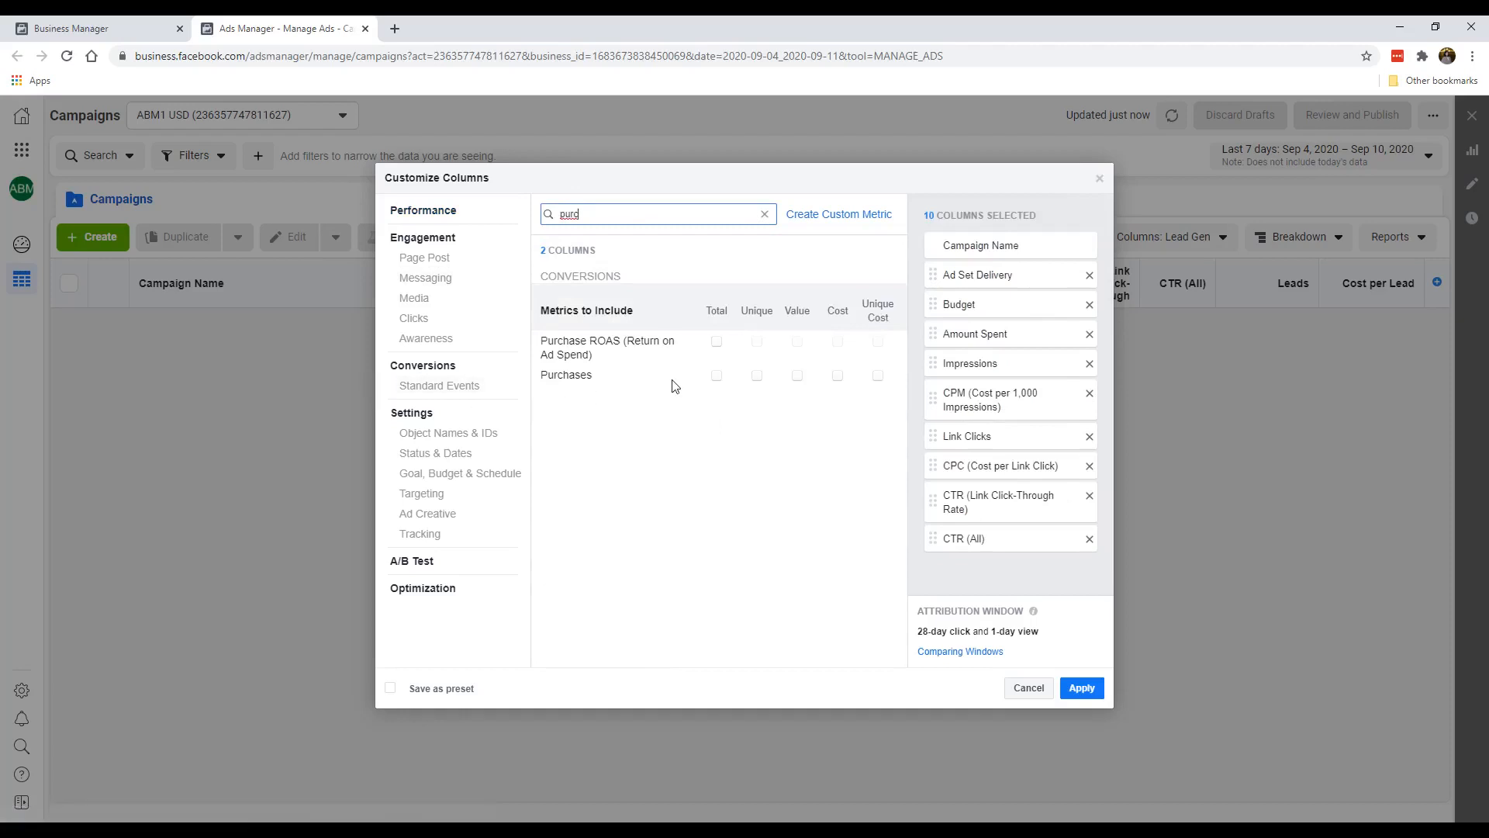
{"action": "left_click", "coordinate": [715, 377]}
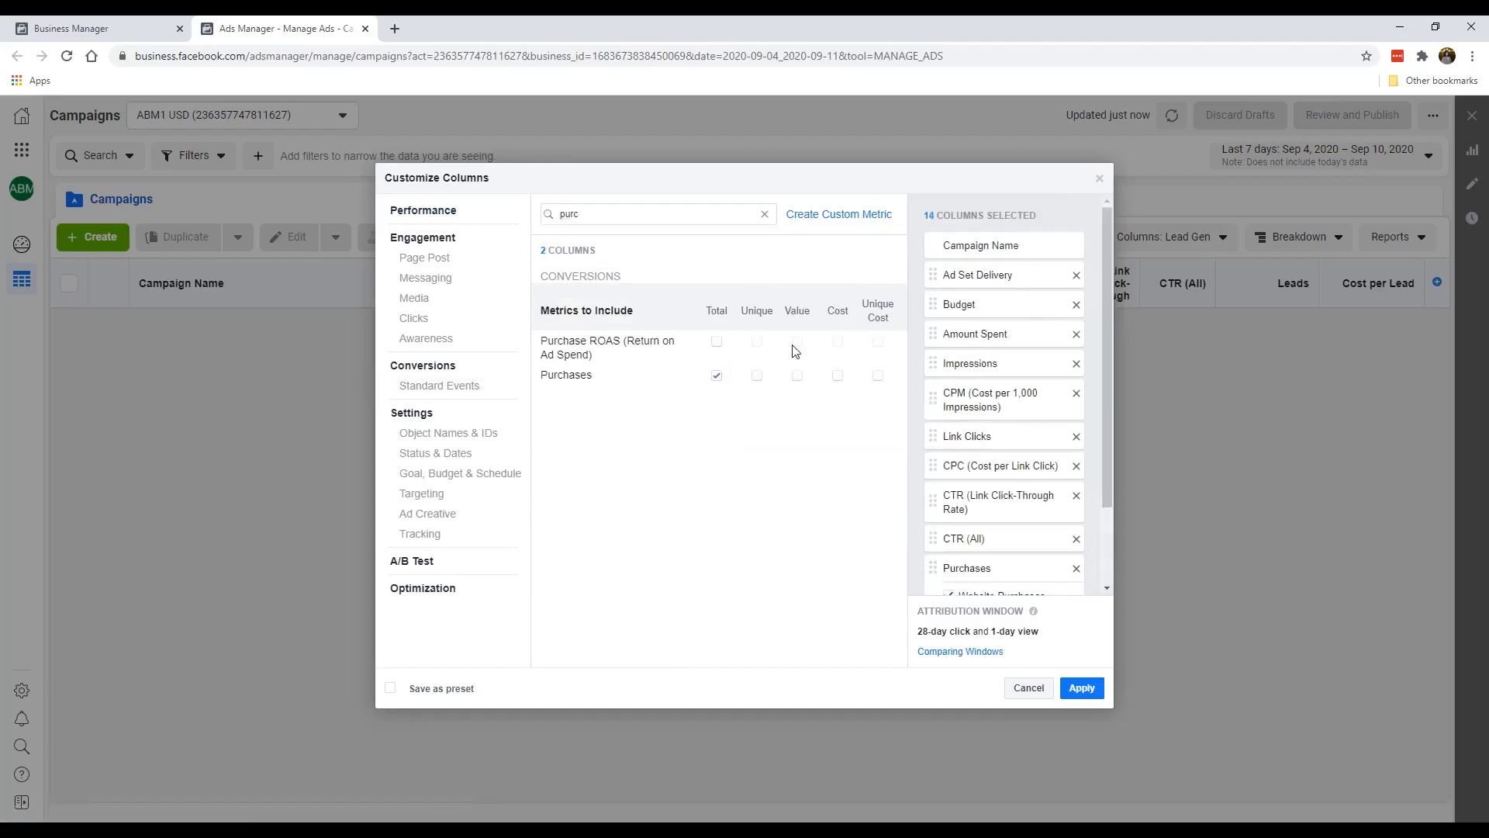
{"action": "left_click", "coordinate": [797, 377]}
{"action": "left_click", "coordinate": [837, 376]}
Exclude the website, offline and on-Facebook breakdowns from the Purchases and Purchases Conversion Value columns.
{"action": "left_click_drag", "start_coordinate": [1101, 413], "coordinate": [1094, 591]}
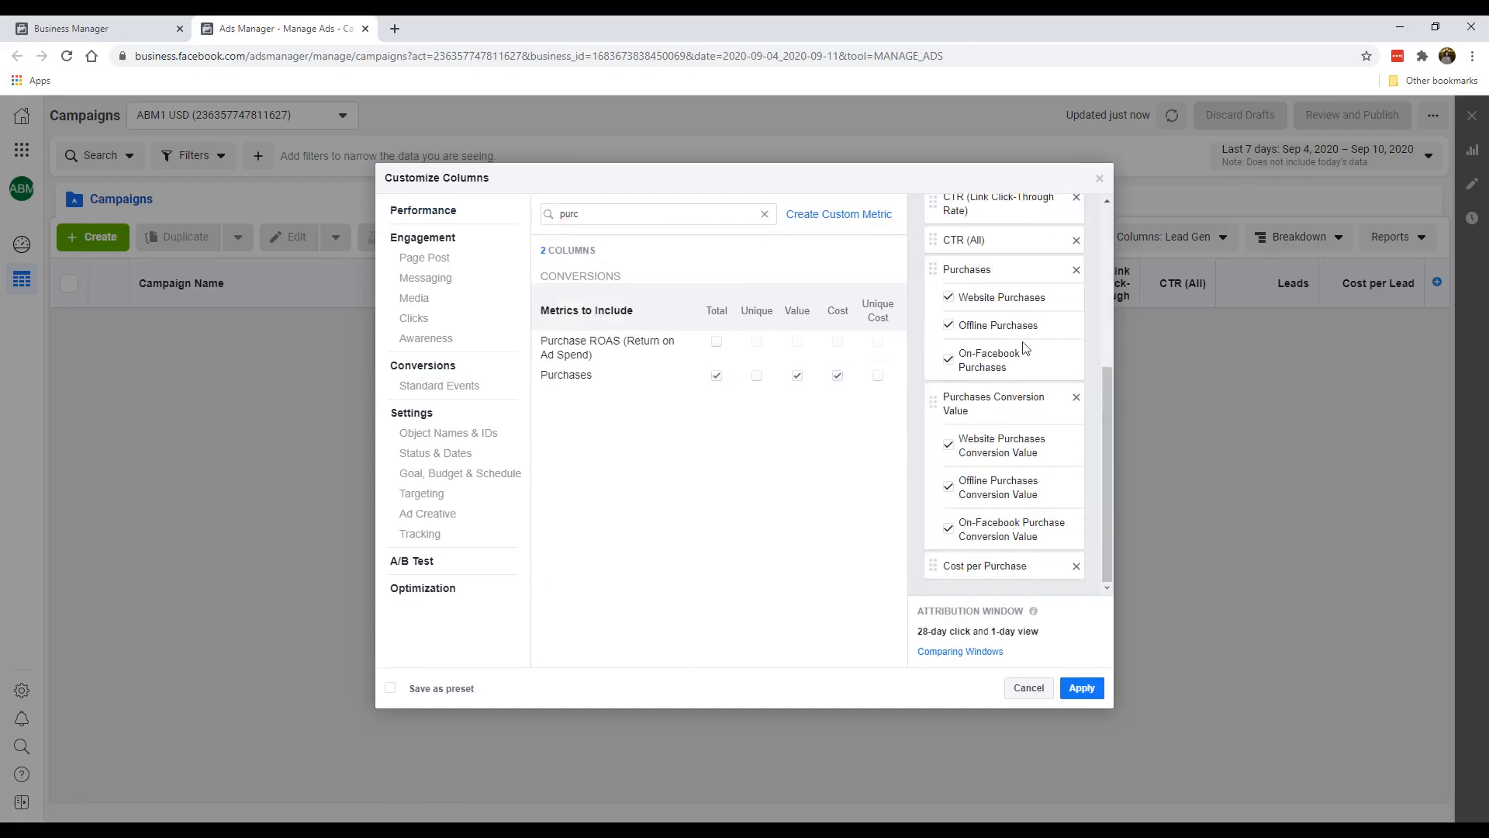
{"action": "left_click_drag", "start_coordinate": [1097, 412], "coordinate": [1102, 390]}
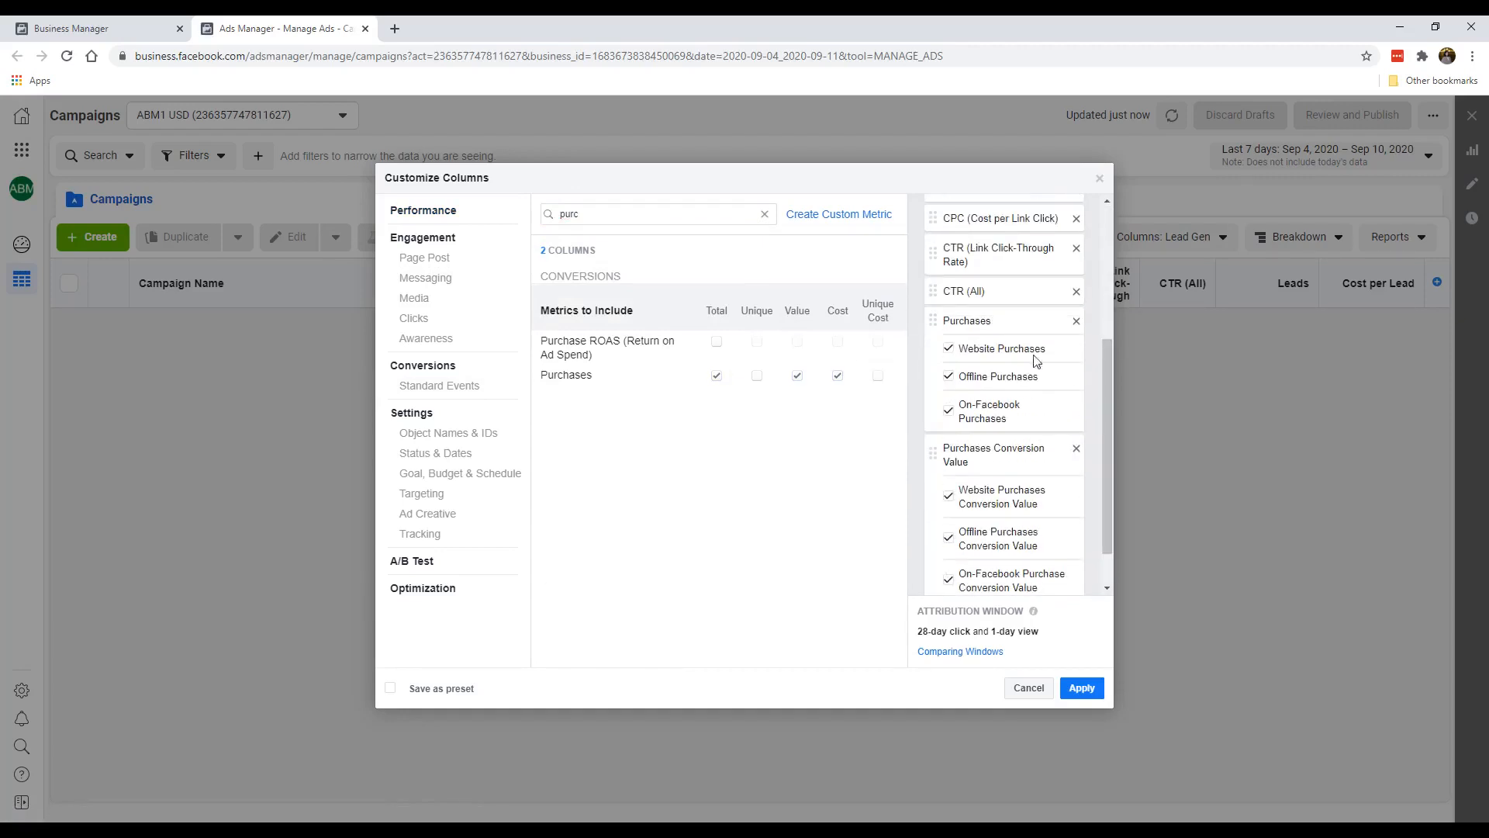
{"action": "left_click", "coordinate": [948, 350]}
{"action": "left_click", "coordinate": [949, 378]}
{"action": "left_click", "coordinate": [949, 411]}
{"action": "scroll", "coordinate": [953, 434], "scroll_direction": "down", "scroll_amount": 1}
{"action": "left_click", "coordinate": [949, 445]}
{"action": "left_click", "coordinate": [948, 486]}
{"action": "left_click", "coordinate": [949, 528]}
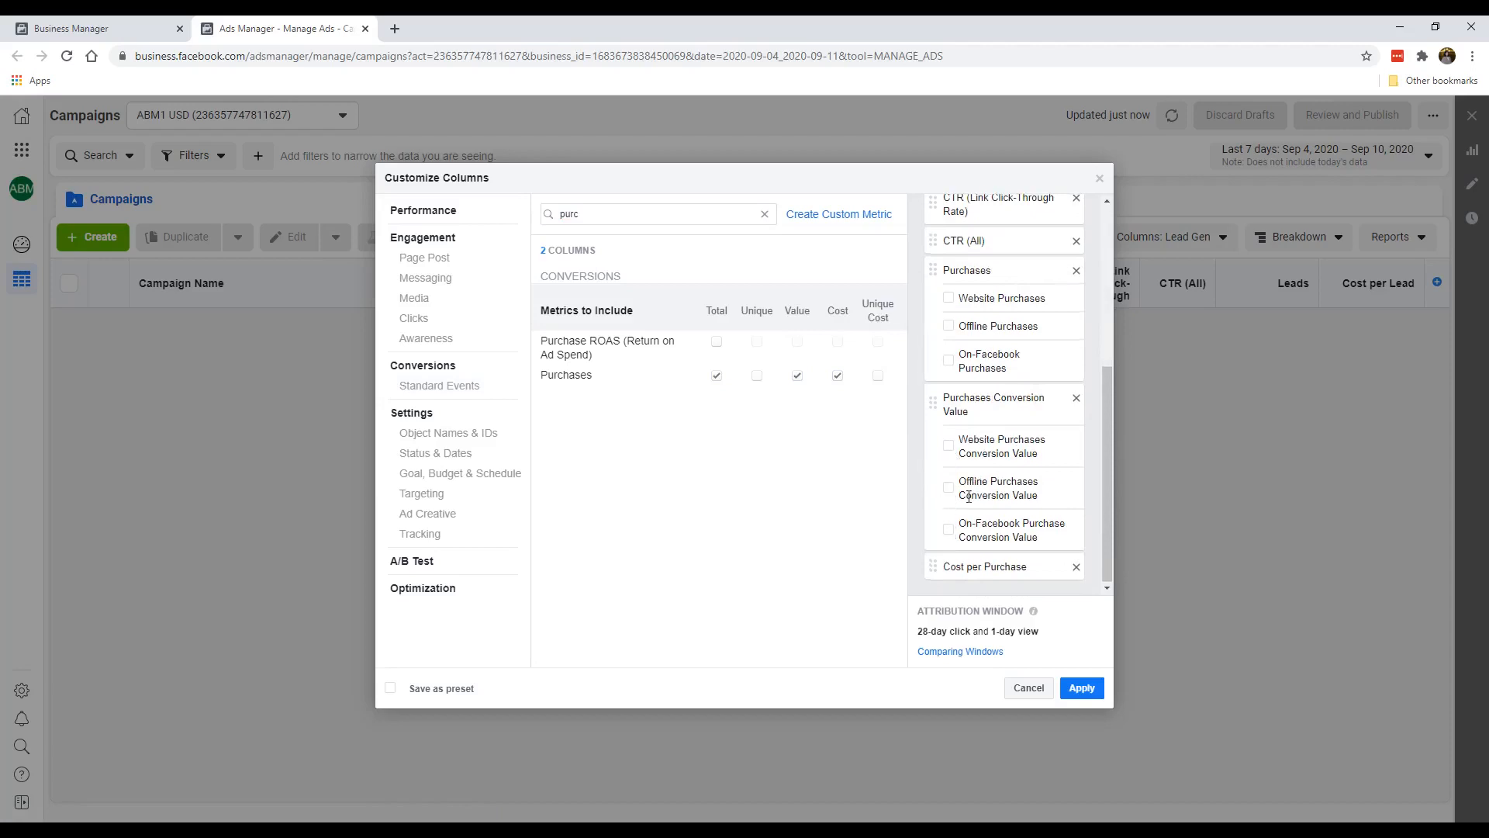
Add the total Purchase ROAS (Return on Ad Spend) column without its website breakdown.
{"action": "scroll", "coordinate": [949, 530], "scroll_direction": "up", "scroll_amount": 1}
{"action": "scroll", "coordinate": [981, 380], "scroll_direction": "down", "scroll_amount": 1}
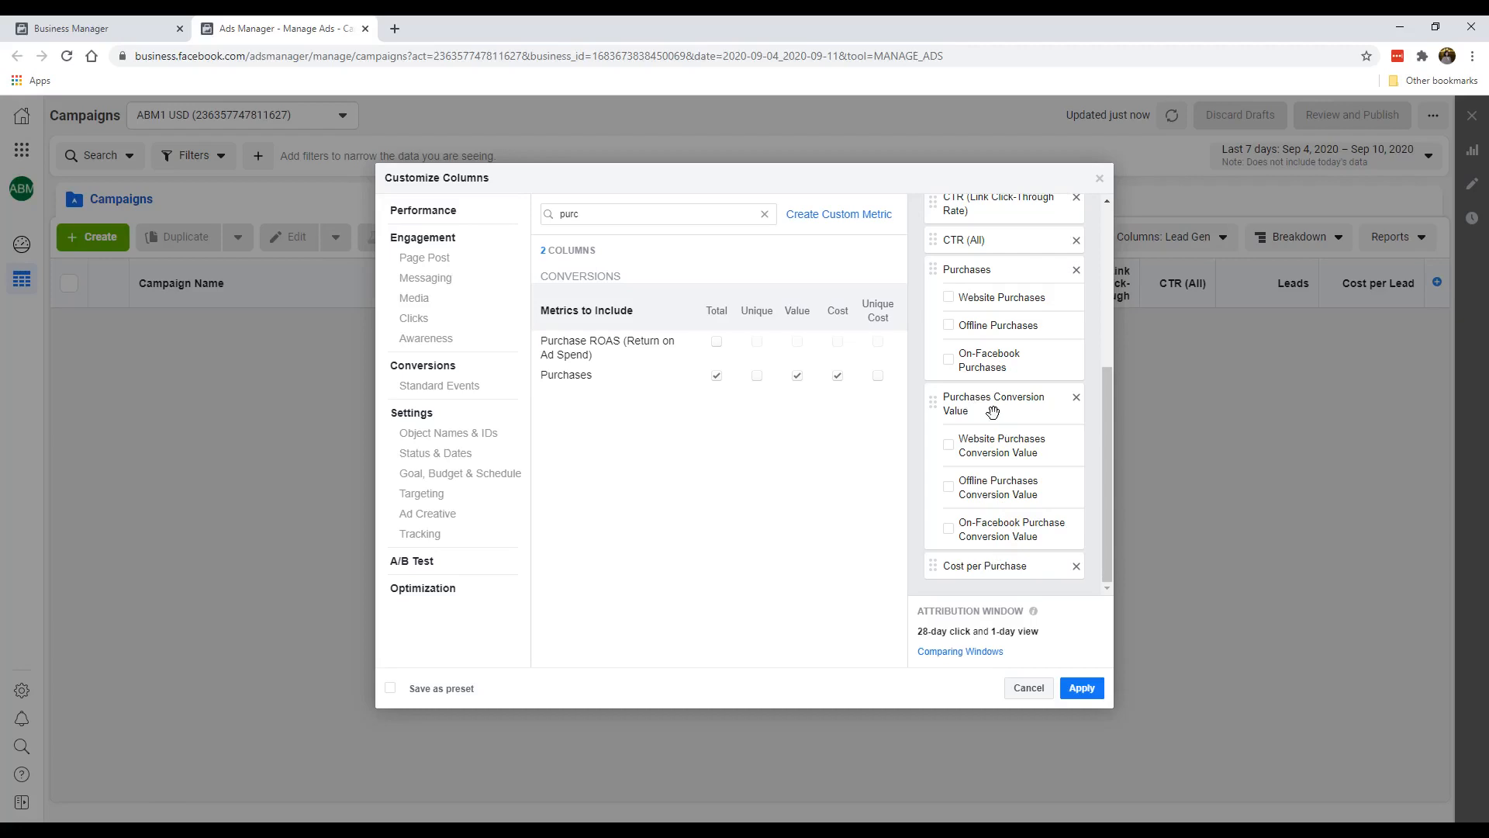
{"action": "scroll", "coordinate": [974, 436], "scroll_direction": "up", "scroll_amount": 1}
{"action": "scroll", "coordinate": [980, 432], "scroll_direction": "down", "scroll_amount": 1}
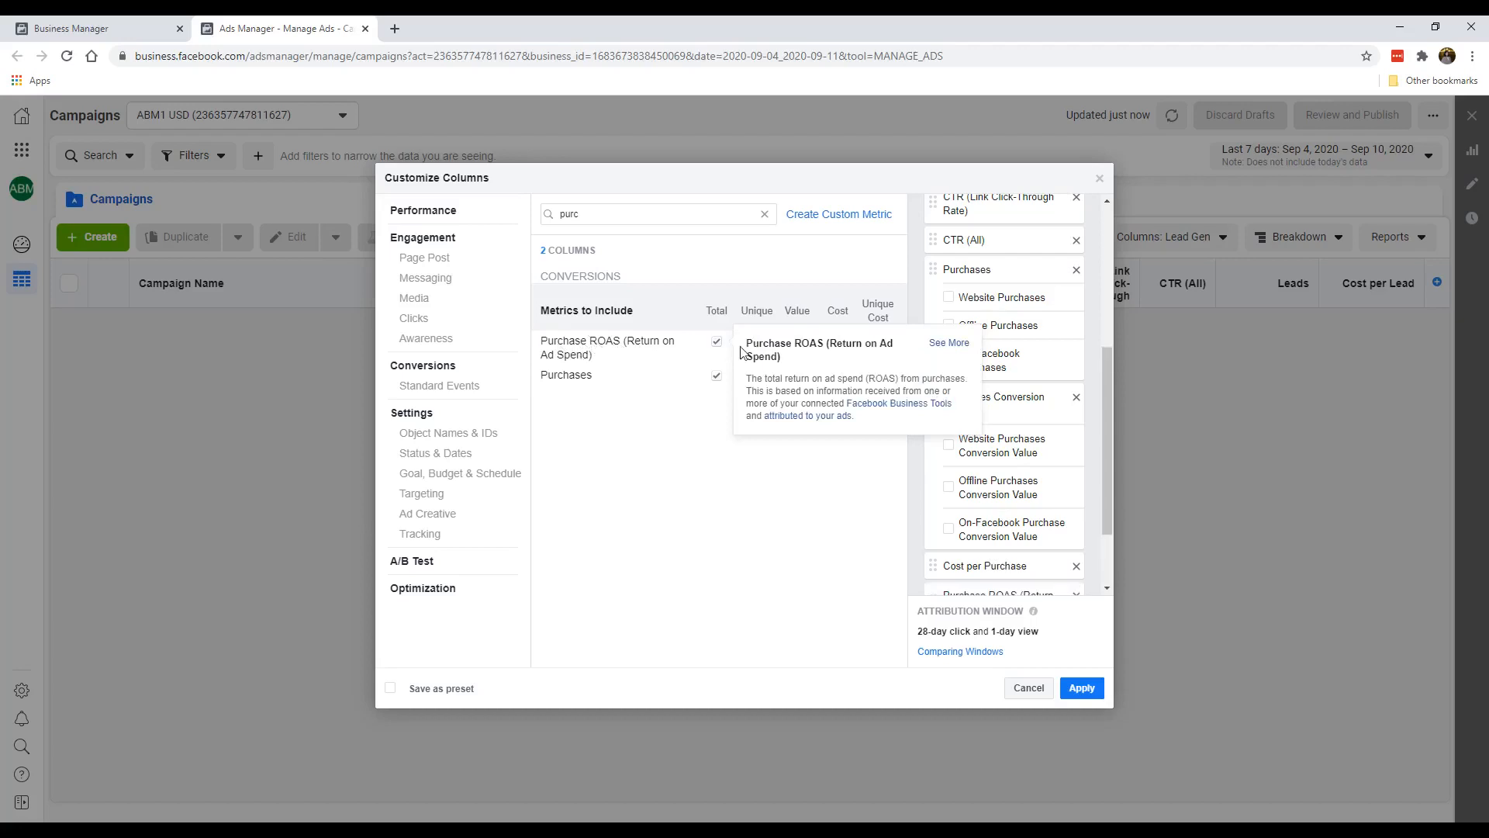
{"action": "left_click", "coordinate": [718, 344]}
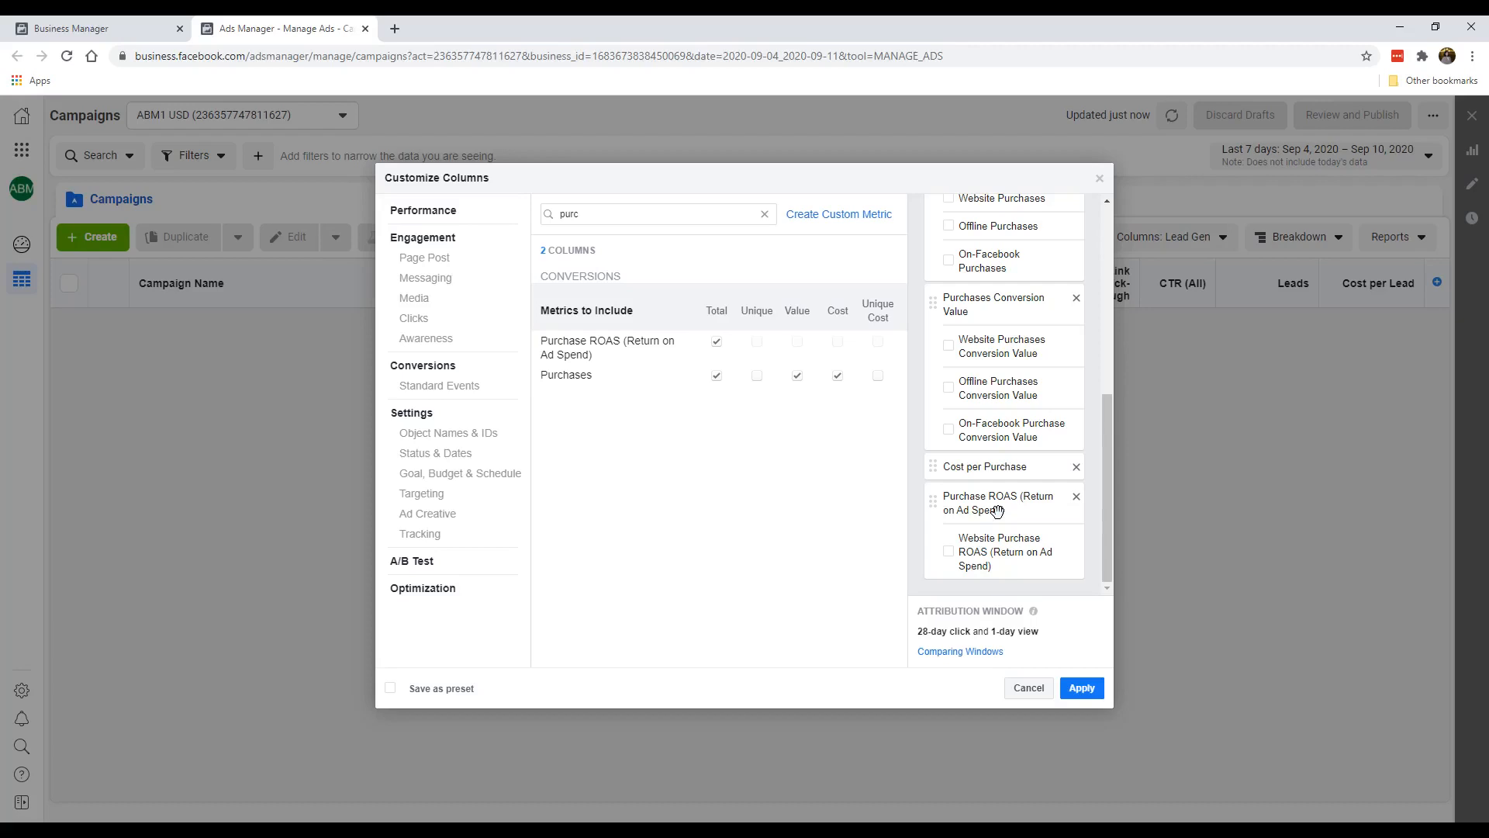
Save the column selection as a preset named "Purchase" and apply it to the campaign table.
{"action": "scroll", "coordinate": [1026, 423], "scroll_direction": "up", "scroll_amount": 5}
{"action": "scroll", "coordinate": [1027, 422], "scroll_direction": "down", "scroll_amount": 5}
{"action": "left_click", "coordinate": [436, 692]}
{"action": "key", "text": "ctrl+a"}
{"action": "type", "text": "Purchases"}
{"action": "left_click", "coordinate": [1102, 689]}
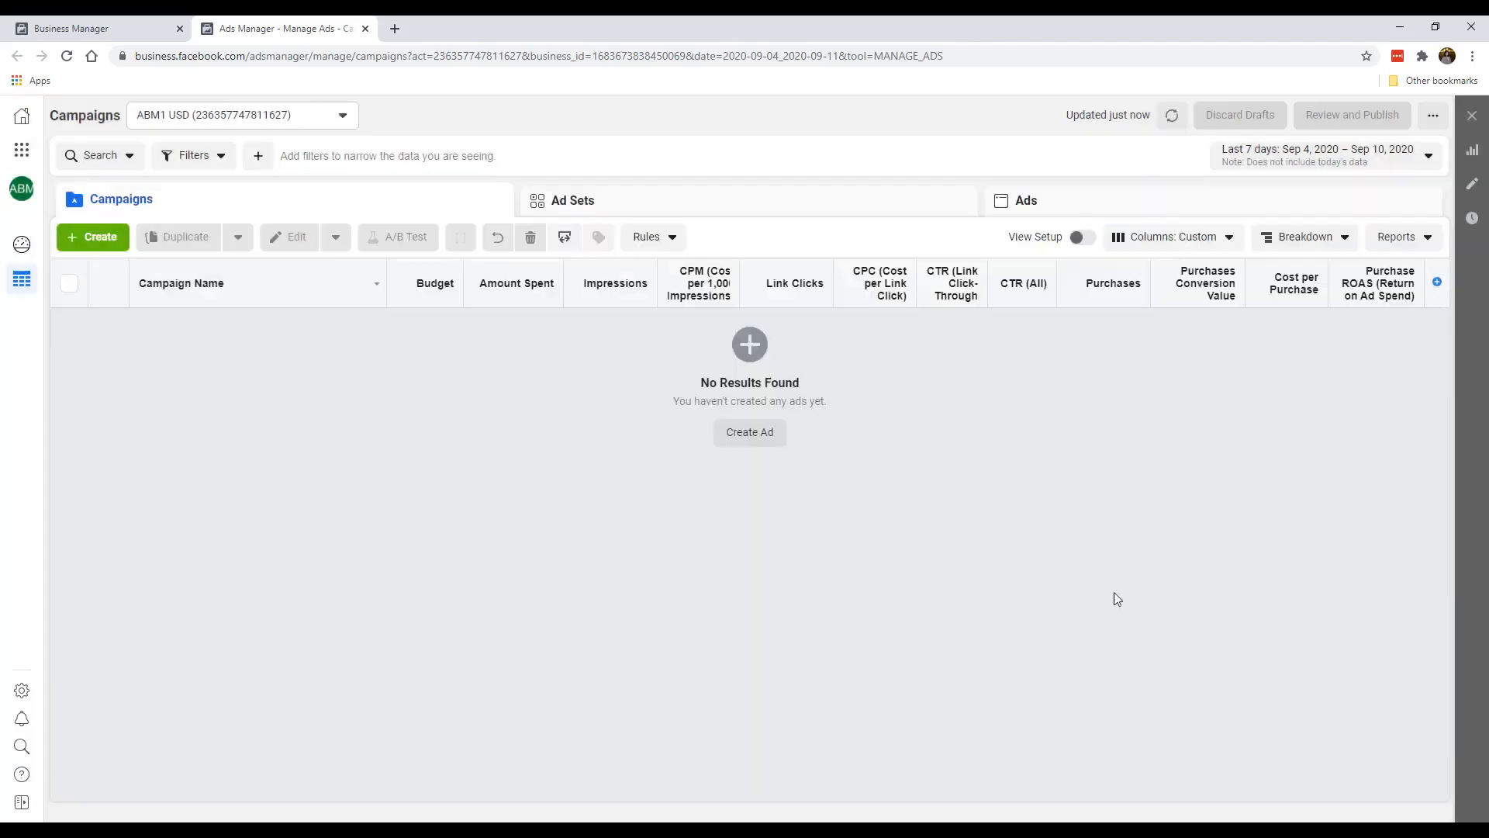
Open the column customization for the Purchase preset and add the total, unique and cost columns for Adds to Cart.
{"action": "left_click", "coordinate": [1191, 238]}
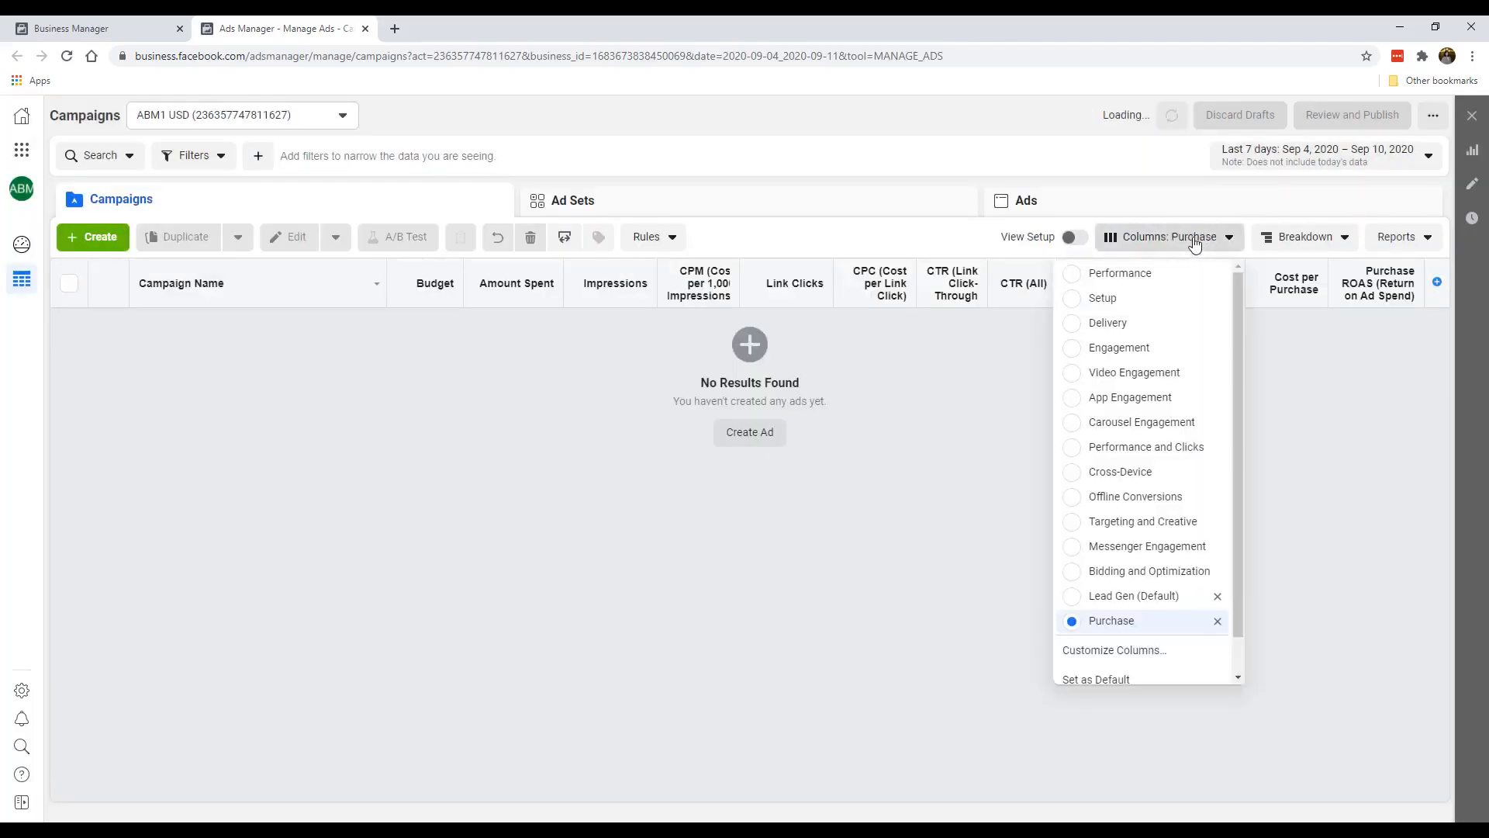
{"action": "scroll", "coordinate": [1163, 434], "scroll_direction": "down", "scroll_amount": 1}
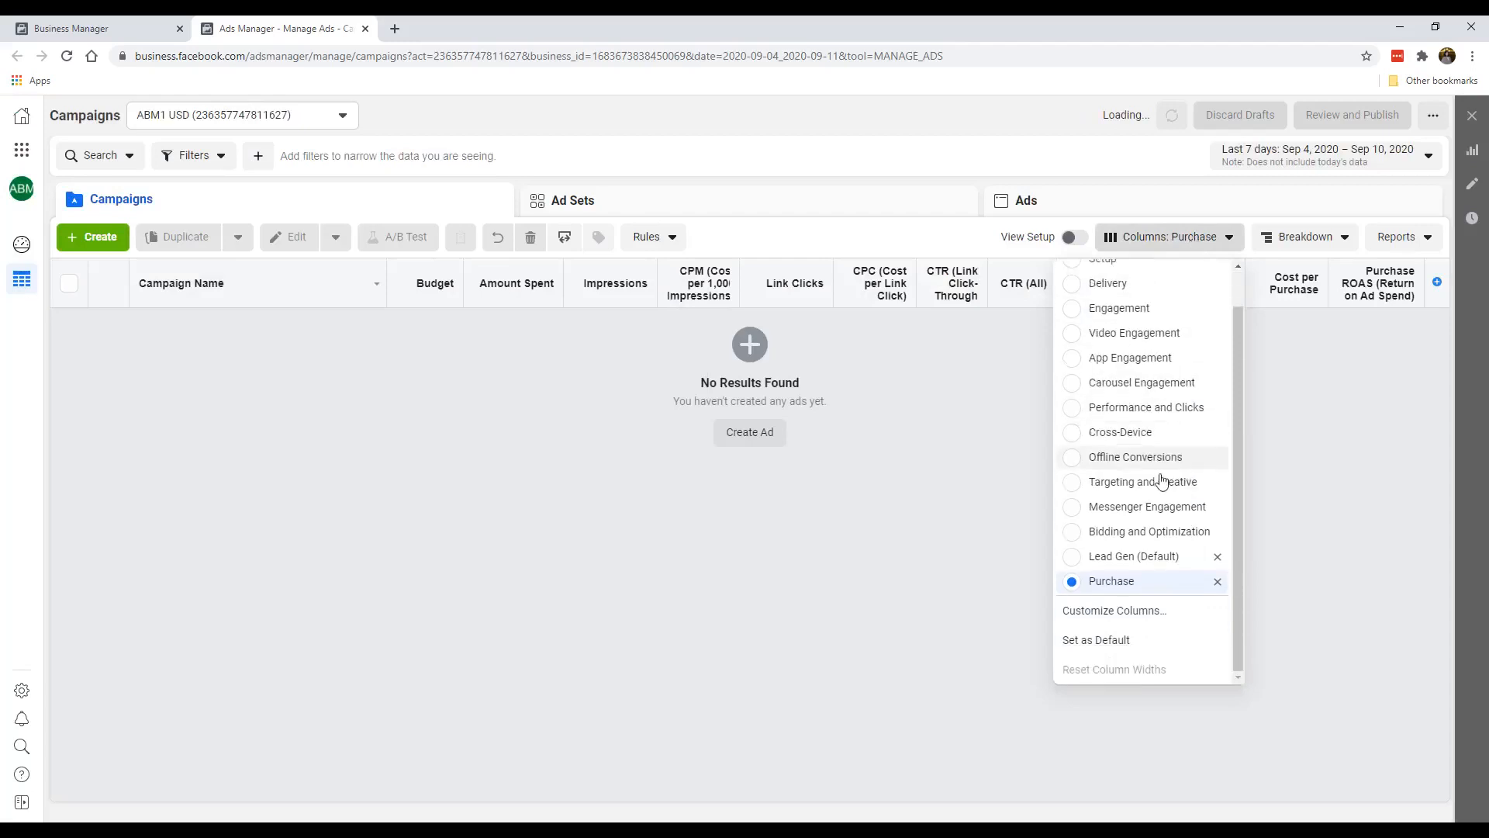
{"action": "left_click", "coordinate": [1156, 612]}
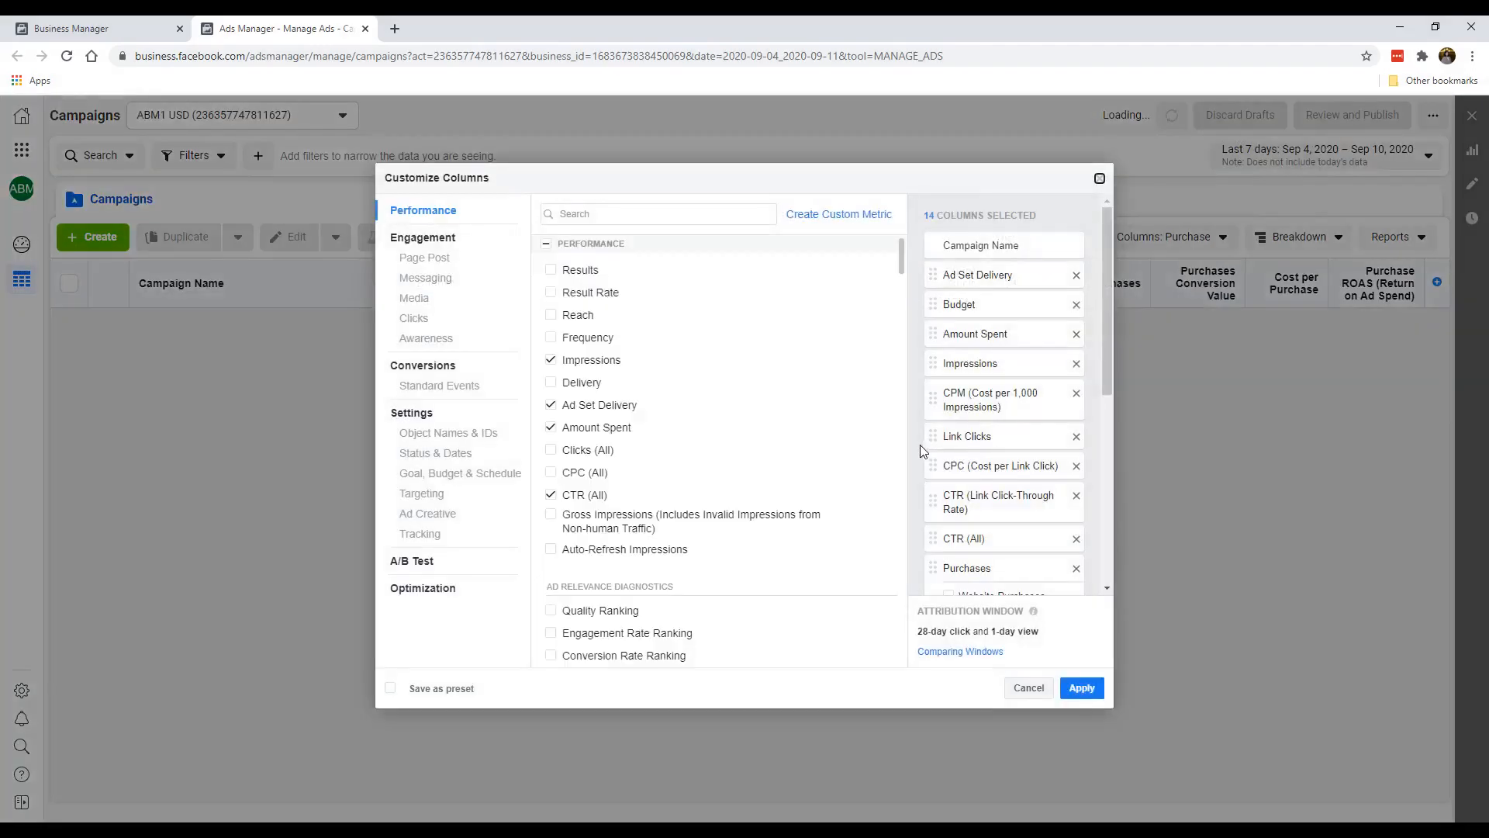
{"action": "left_click", "coordinate": [658, 214]}
{"action": "type", "text": "add"}
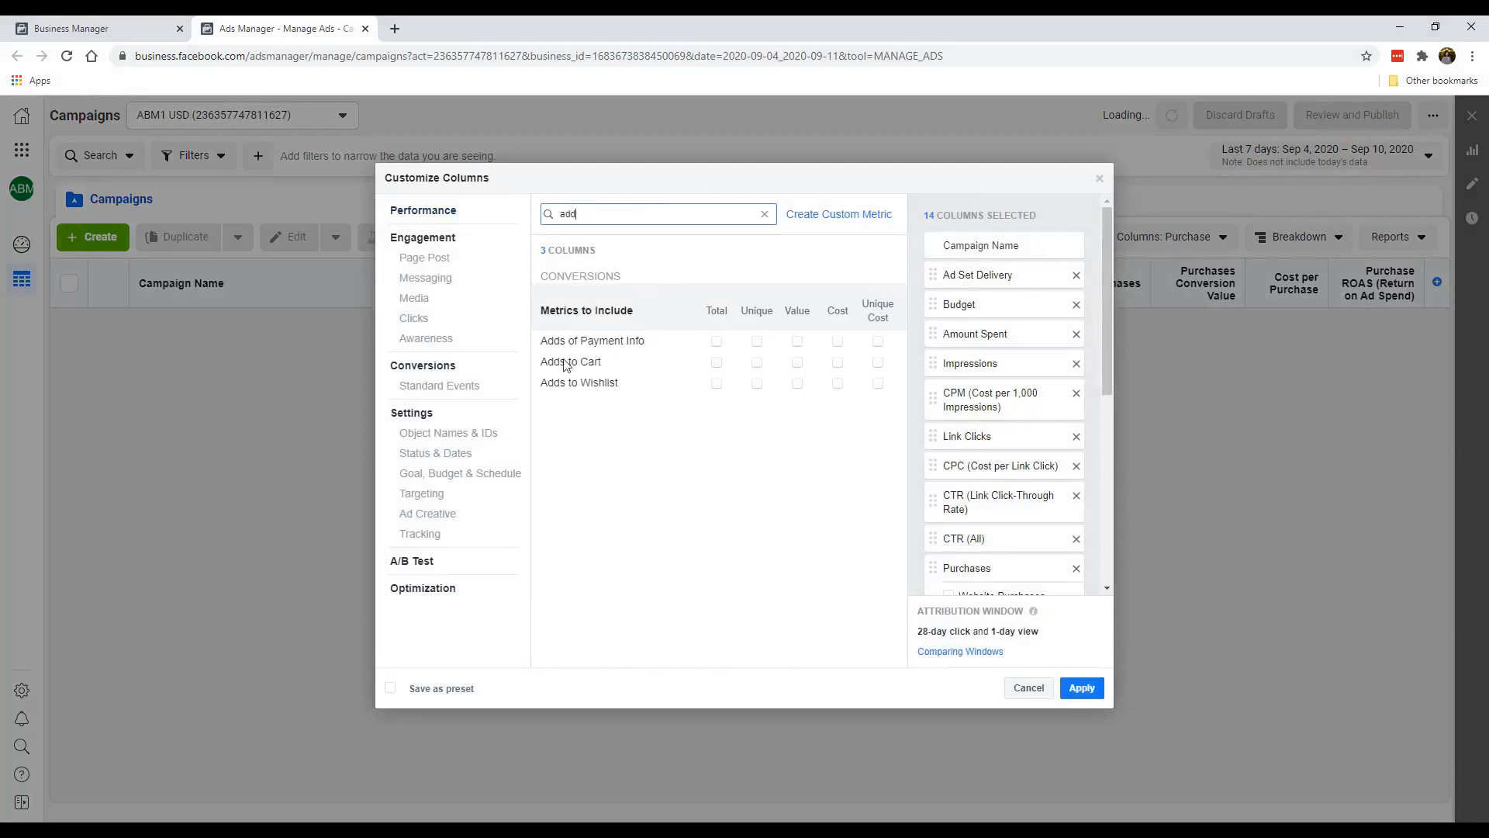
{"action": "left_click", "coordinate": [716, 363]}
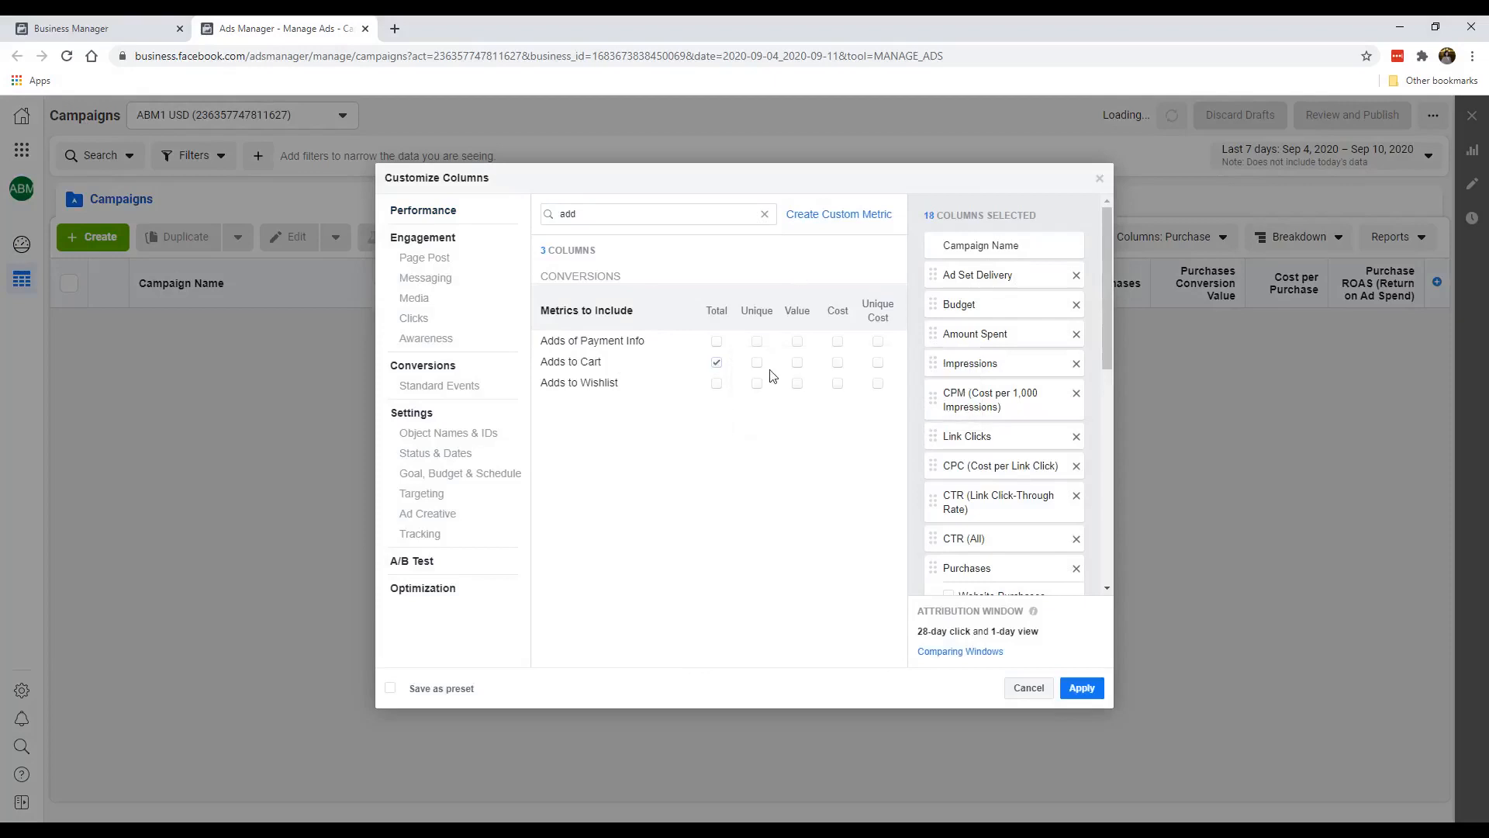
{"action": "left_click", "coordinate": [757, 363]}
{"action": "left_click", "coordinate": [838, 363]}
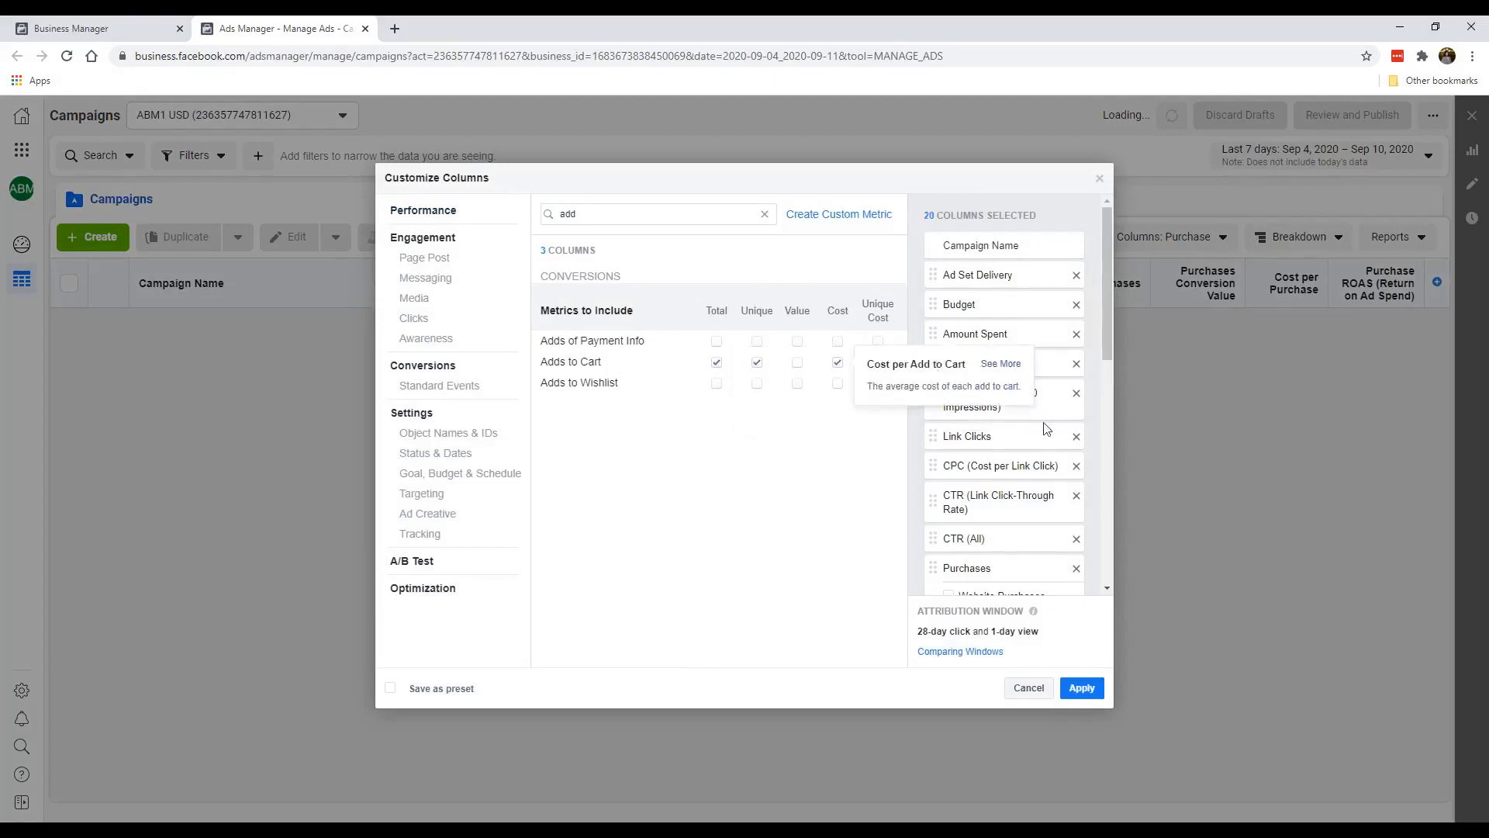
Exclude the website, offline and on-Facebook breakdowns from Adds to Cart and remove the Unique Adds to Cart column.
{"action": "scroll", "coordinate": [1043, 427], "scroll_direction": "down", "scroll_amount": 10}
{"action": "left_click", "coordinate": [948, 438]}
{"action": "left_click", "coordinate": [948, 464]}
{"action": "left_click", "coordinate": [948, 498]}
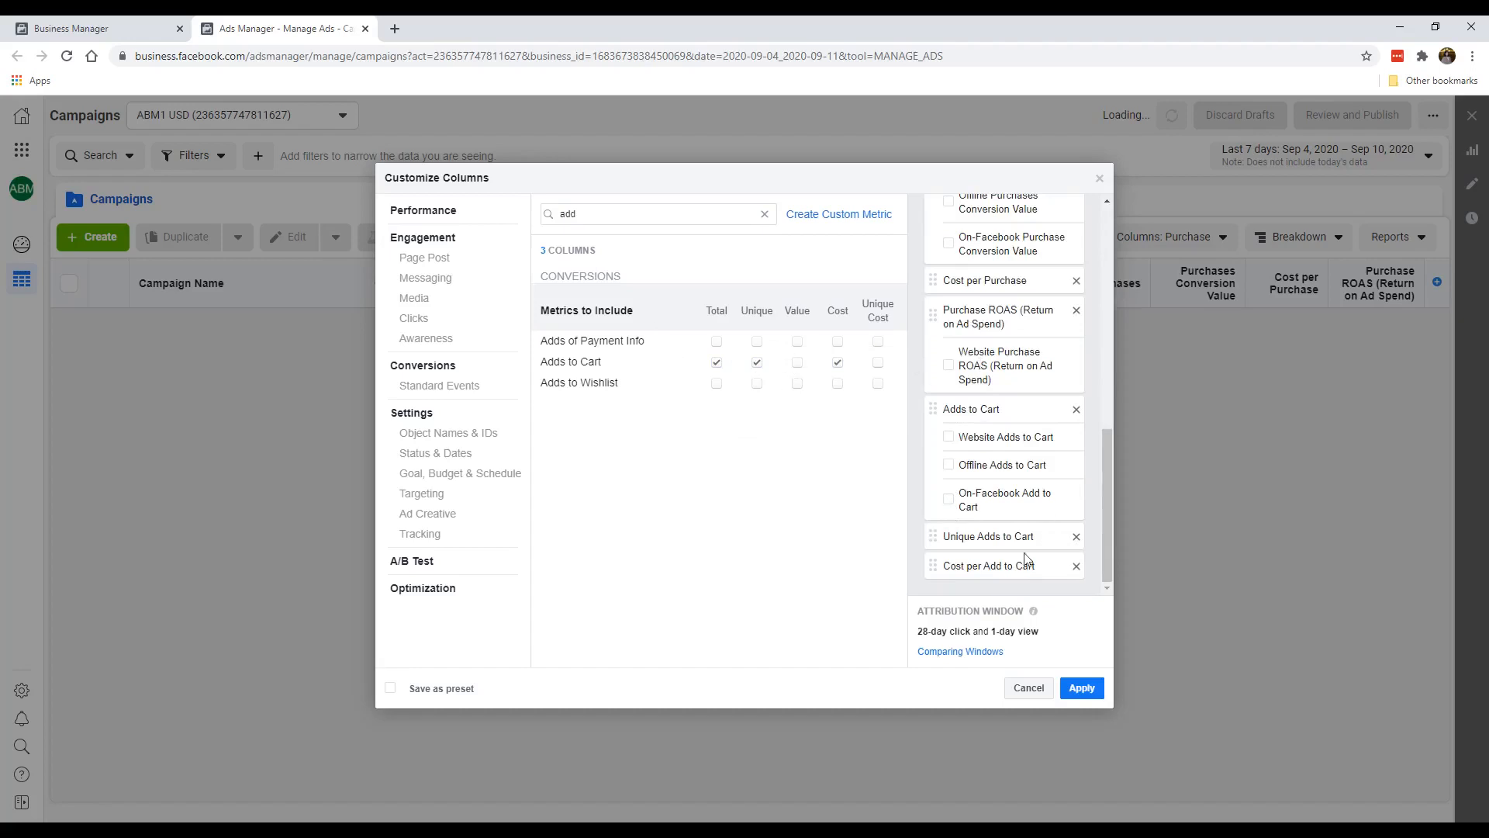
{"action": "left_click", "coordinate": [757, 363]}
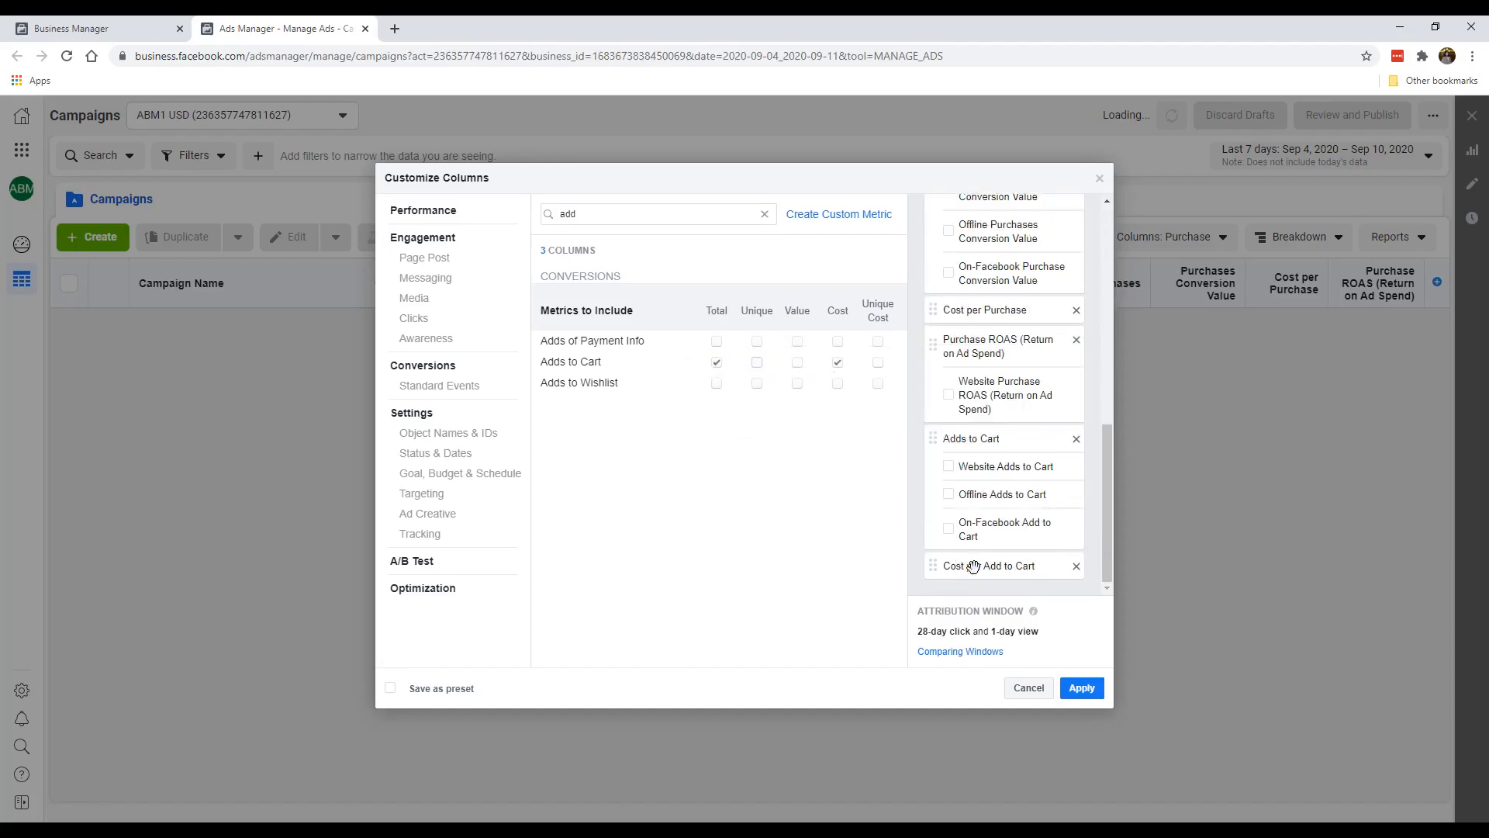
Search the metrics for "ini" and add the total and cost columns for Checkouts Initiated, excluding the website, offline and on-Facebook breakdowns.
{"action": "left_click_drag", "start_coordinate": [649, 208], "coordinate": [512, 202]}
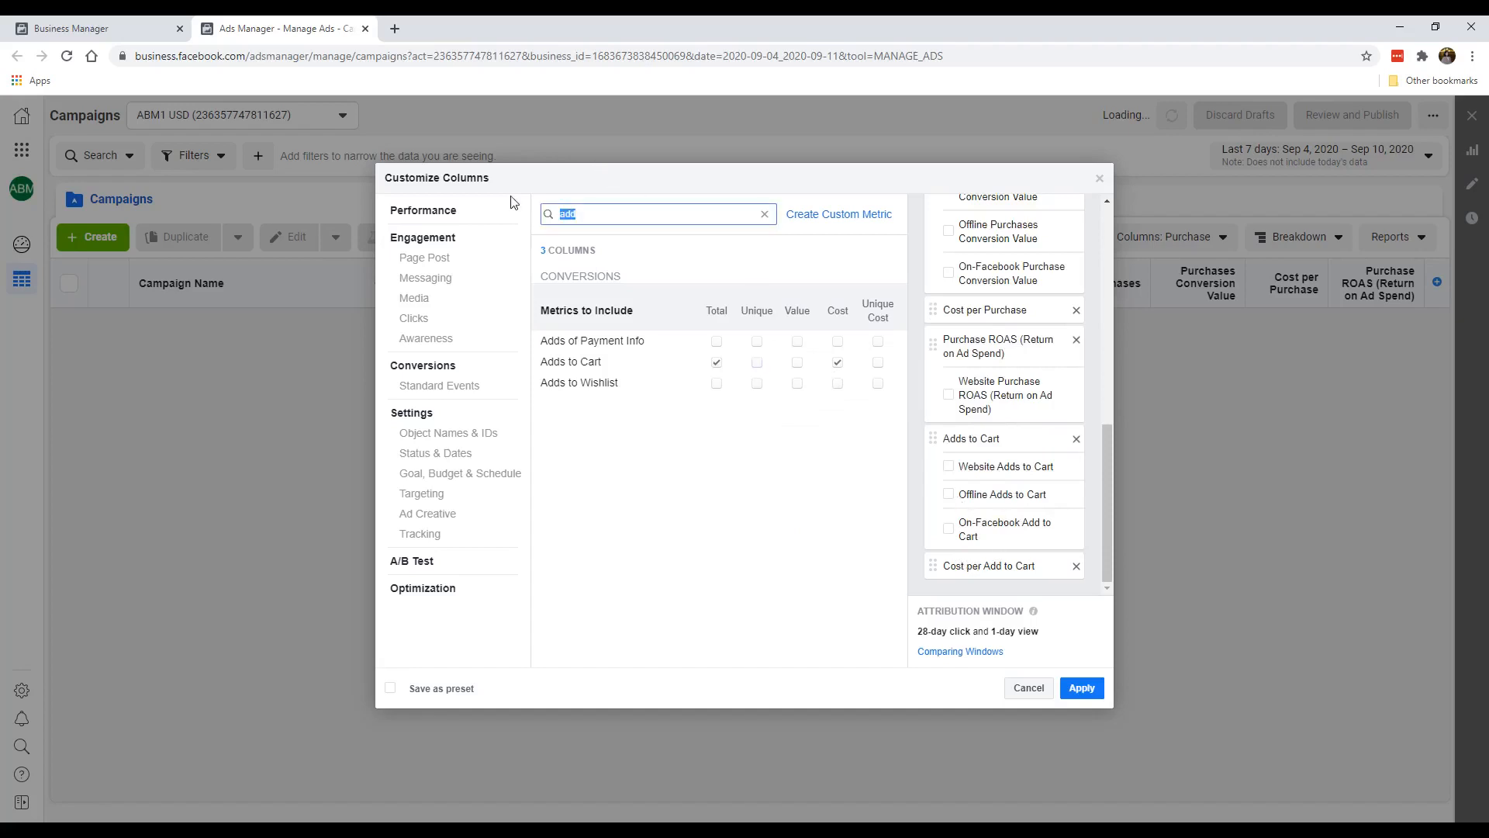
{"action": "type", "text": "ini"}
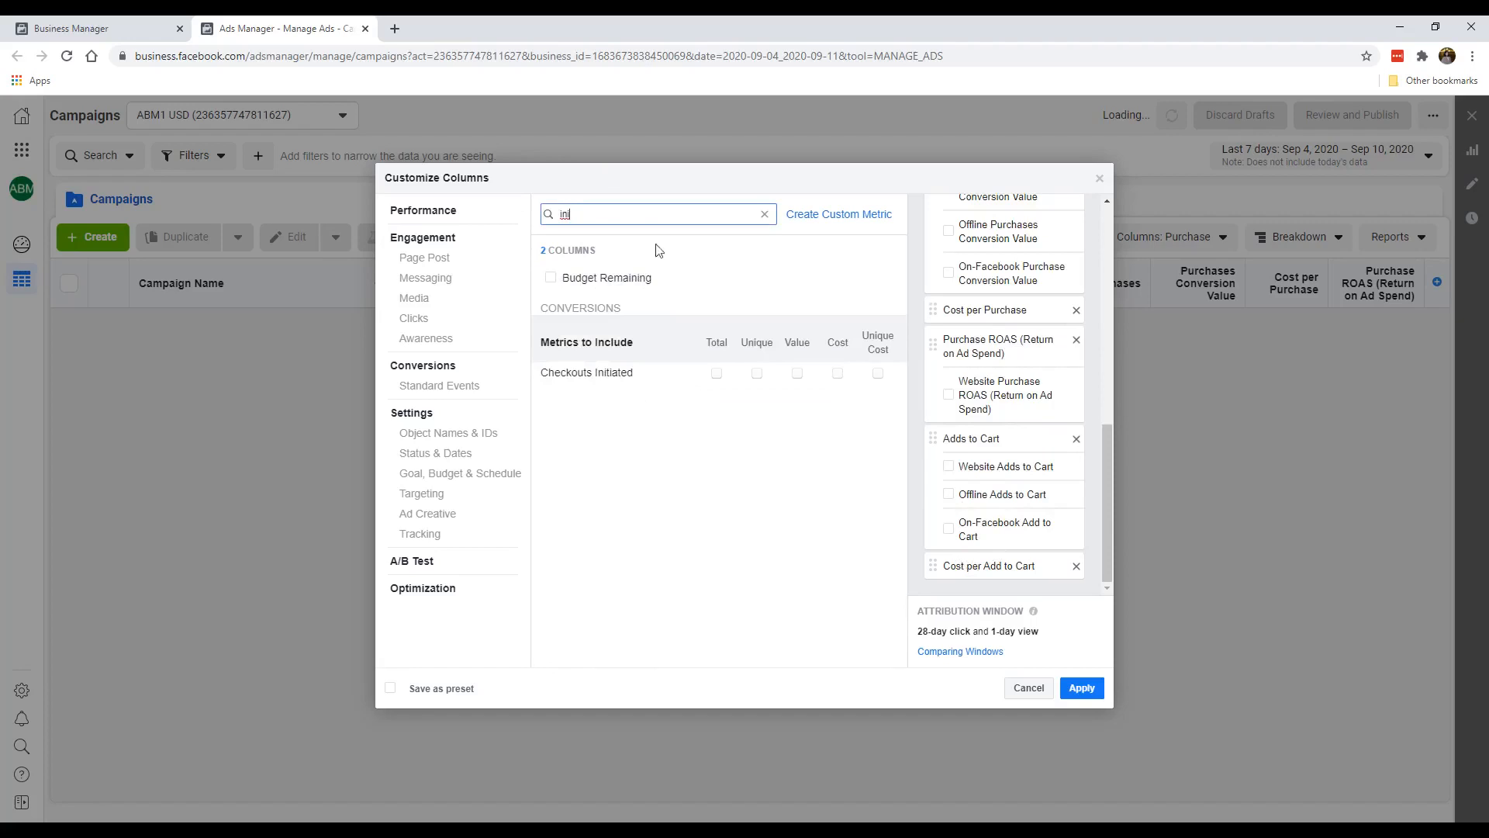
{"action": "left_click", "coordinate": [714, 376]}
{"action": "left_click", "coordinate": [837, 375]}
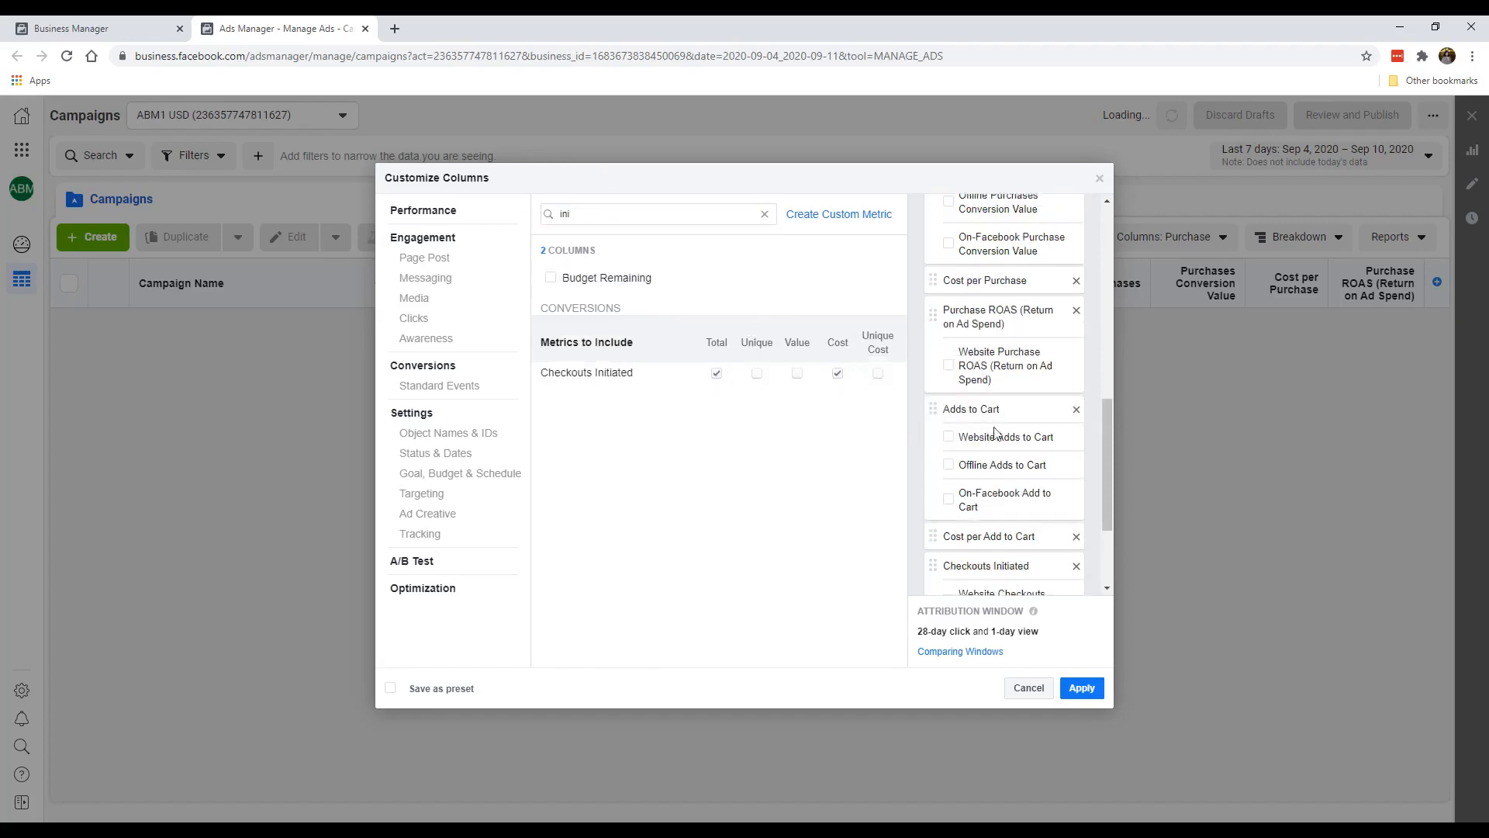
{"action": "left_click", "coordinate": [948, 487]}
{"action": "left_click", "coordinate": [948, 529]}
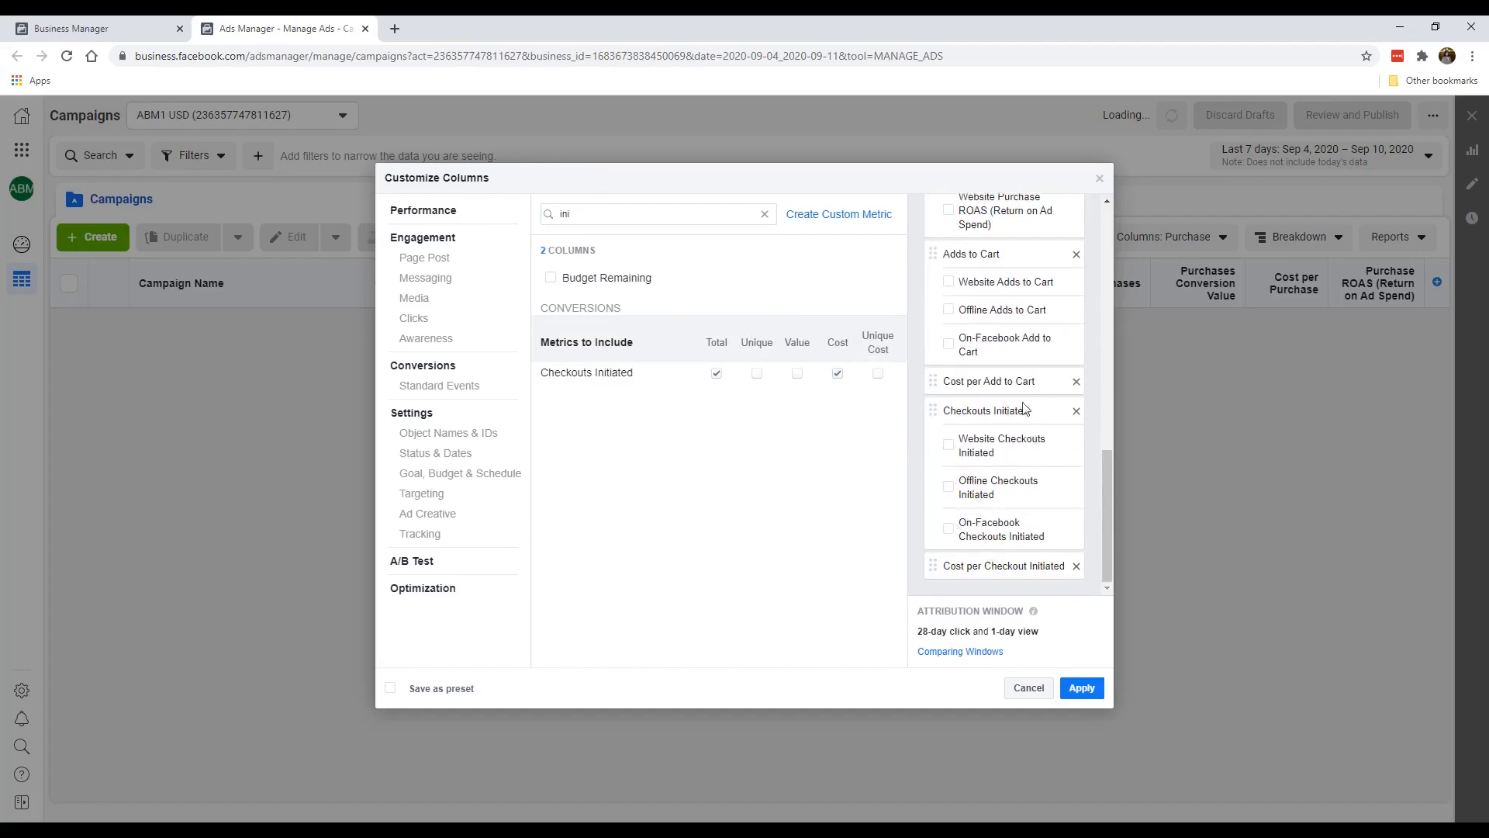
Remove the Checkouts Initiated and Cost per Checkout Initiated columns from the selection.
{"action": "left_click", "coordinate": [1077, 415]}
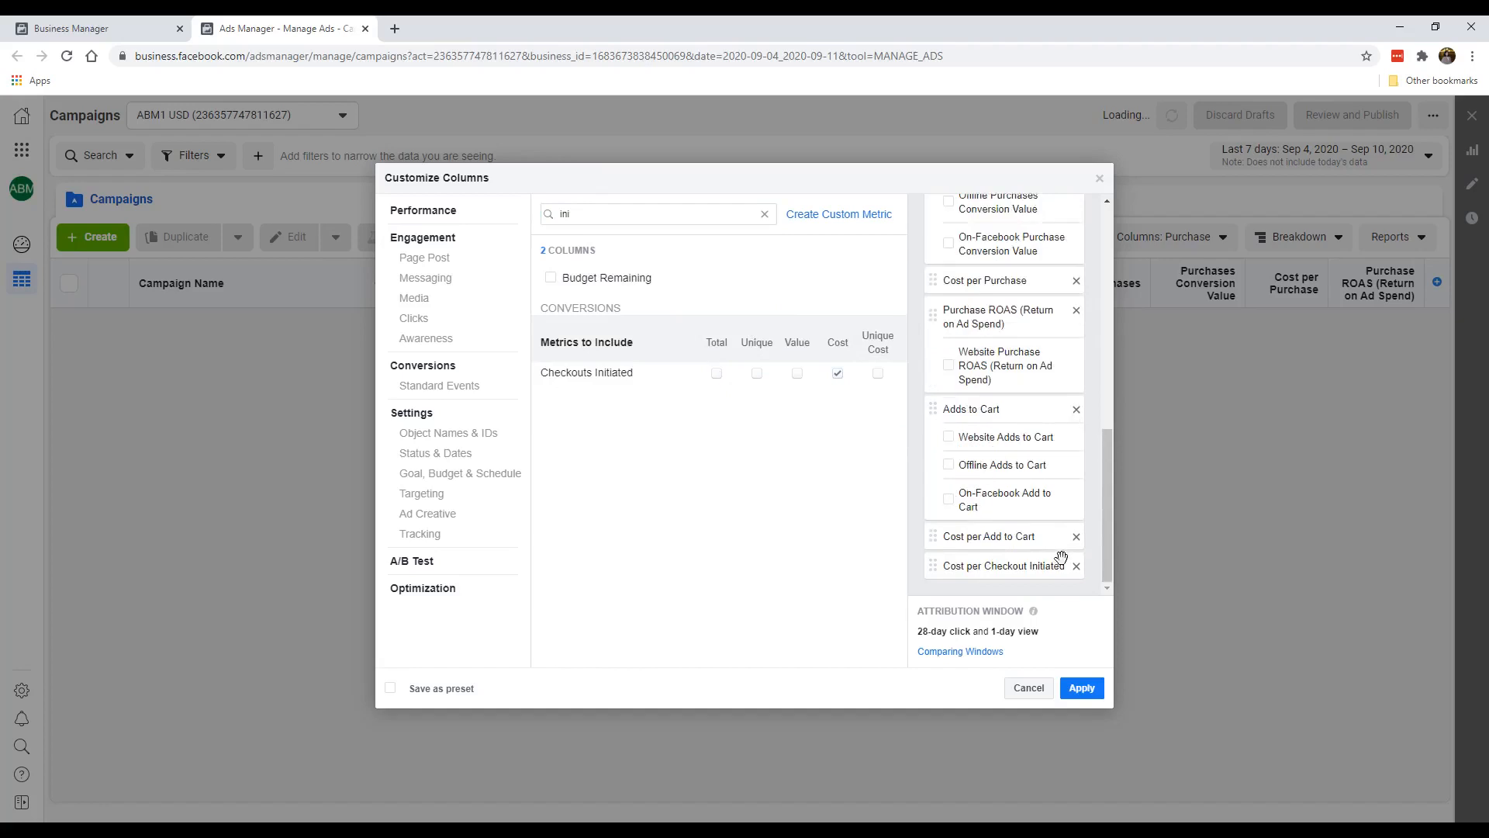
{"action": "left_click", "coordinate": [1075, 567]}
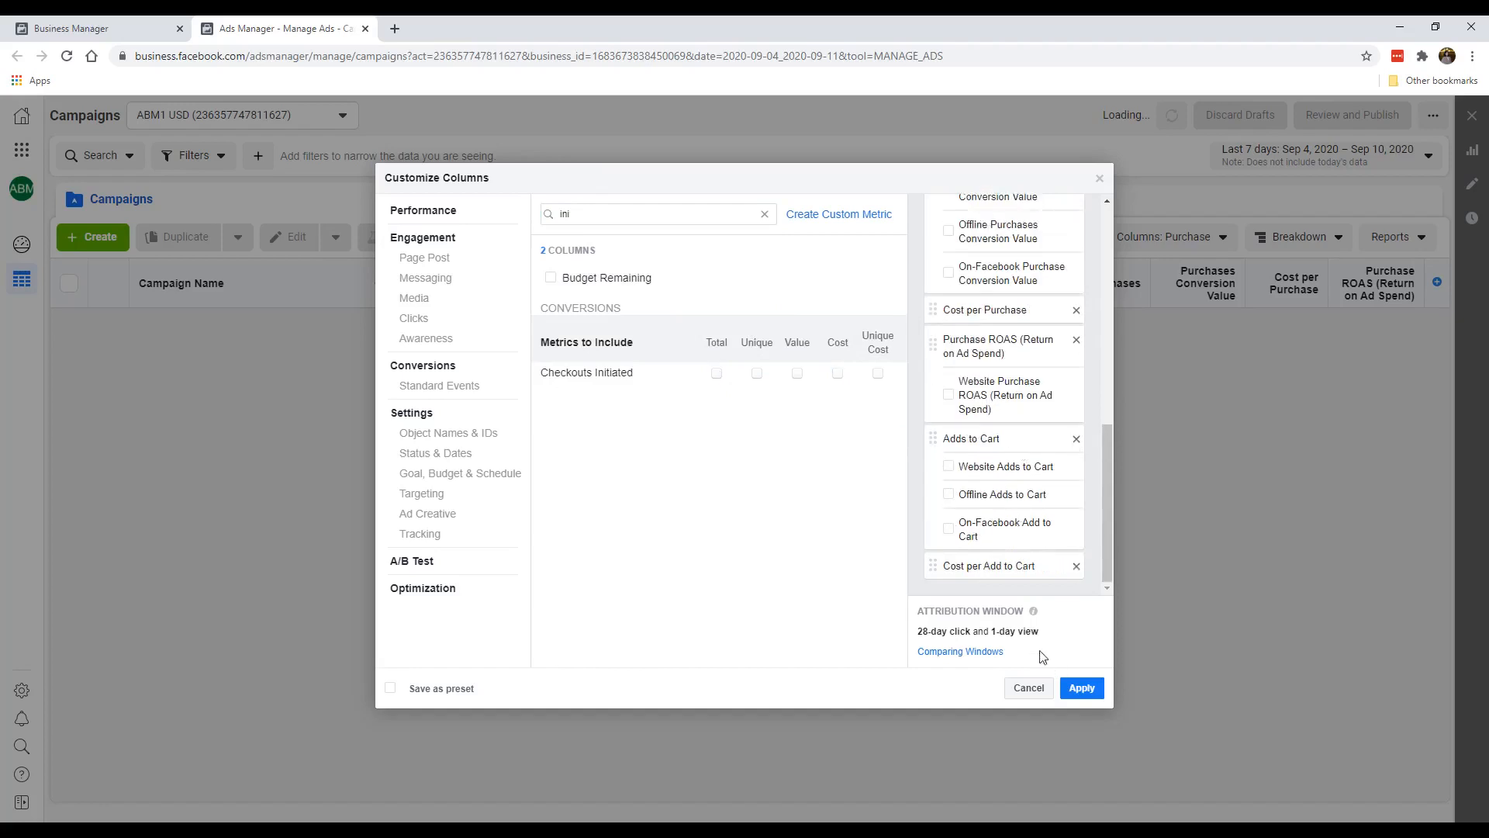
Save the column selection as a preset named "E-Commerce" and apply it to the campaign table.
{"action": "left_click", "coordinate": [455, 690]}
{"action": "left_click", "coordinate": [527, 696]}
{"action": "key", "text": "ctrl+a"}
{"action": "type", "text": "E-Commerce"}
{"action": "left_click", "coordinate": [1082, 688]}
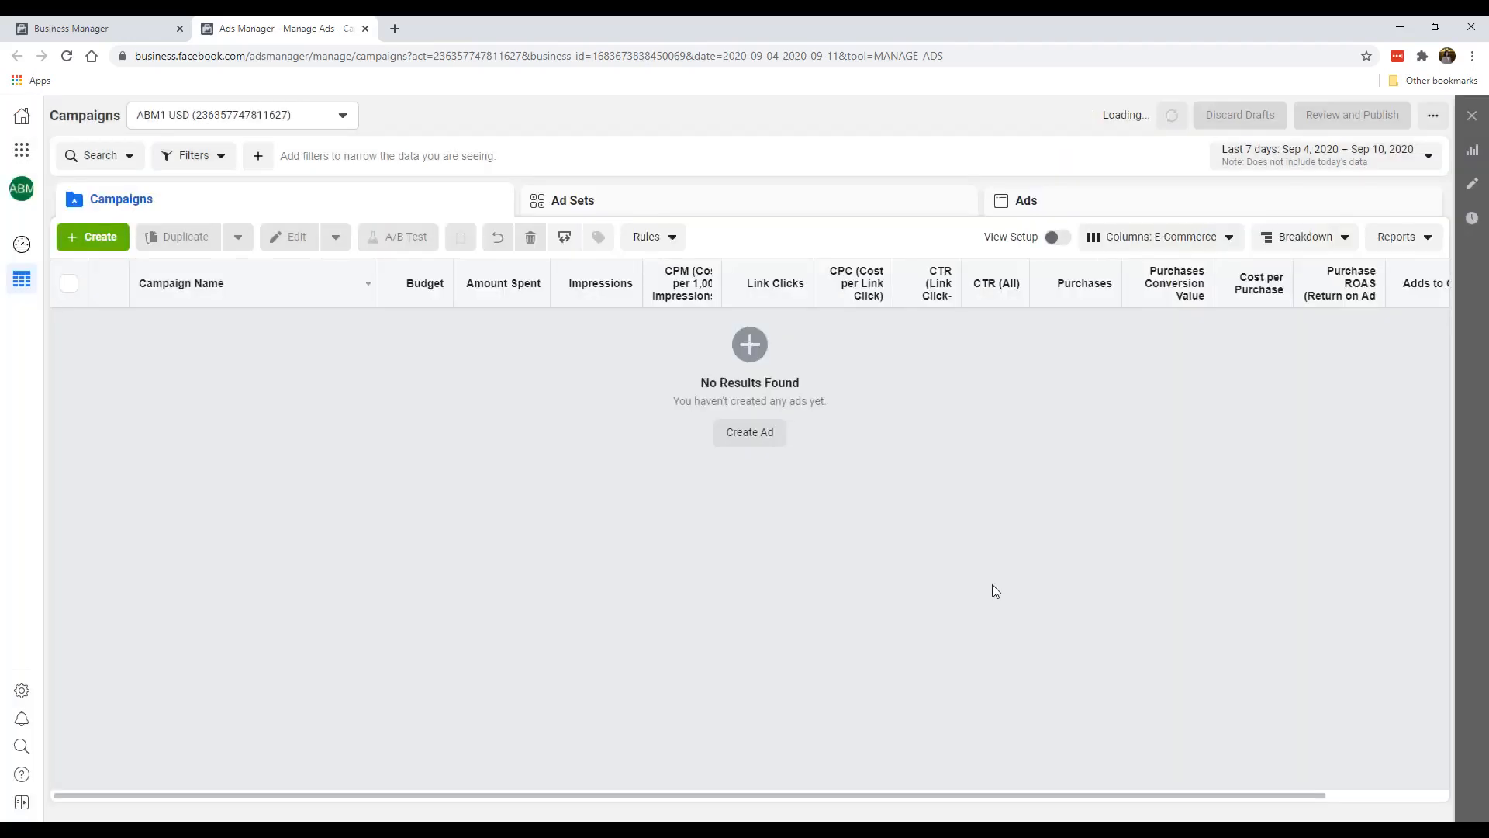